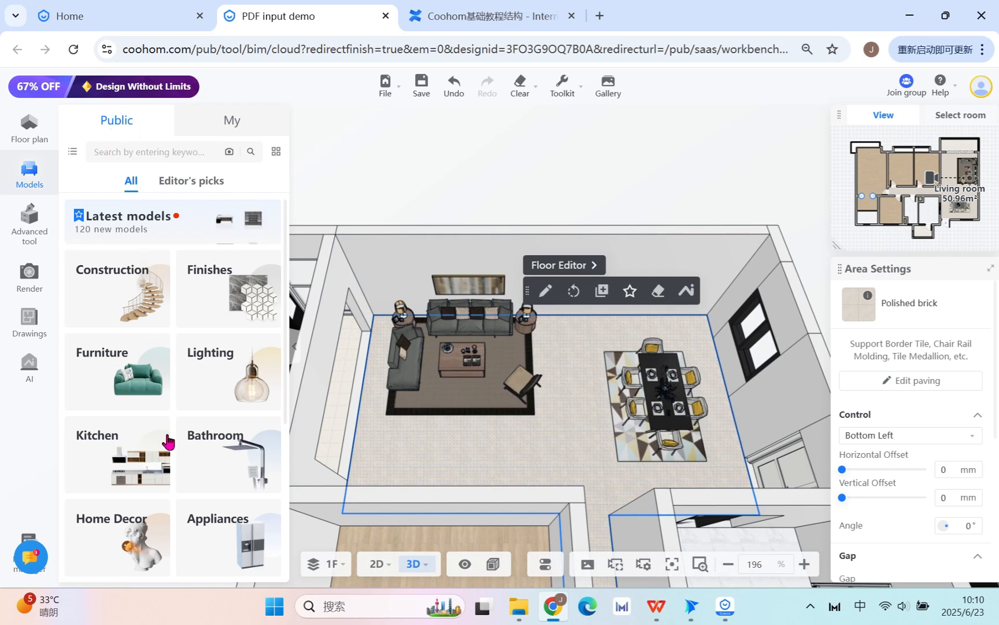
Step: Browse the public model library categories and the personal uploads section
{"action": "scroll", "coordinate": [171, 495], "scroll_direction": "down", "scroll_amount": 3}
{"action": "scroll", "coordinate": [215, 331], "scroll_direction": "up", "scroll_amount": 3}
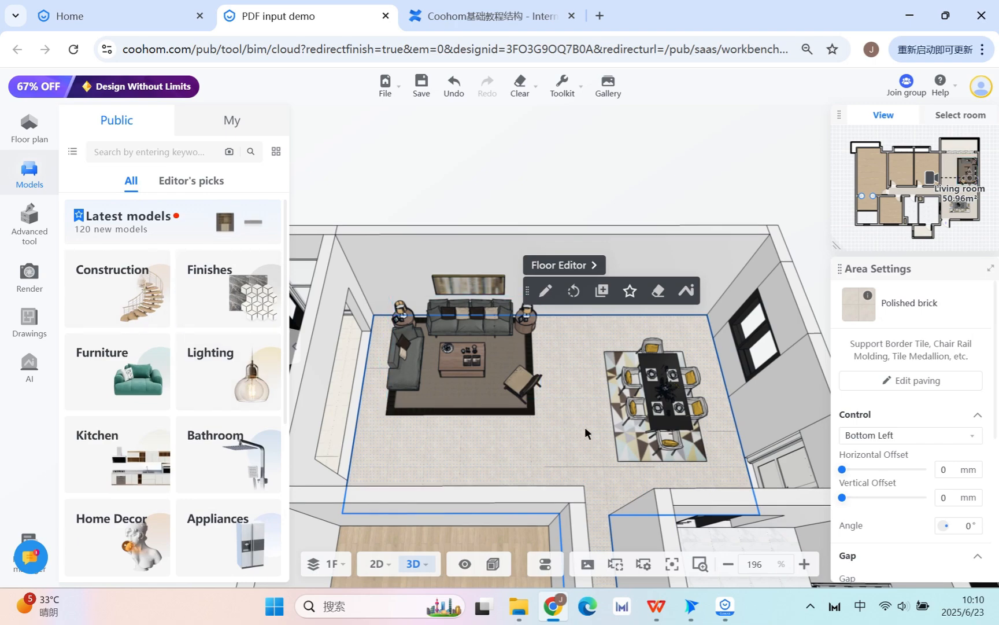
{"action": "scroll", "coordinate": [592, 445], "scroll_direction": "up", "scroll_amount": 2}
{"action": "left_click_drag", "start_coordinate": [604, 482], "coordinate": [520, 466]}
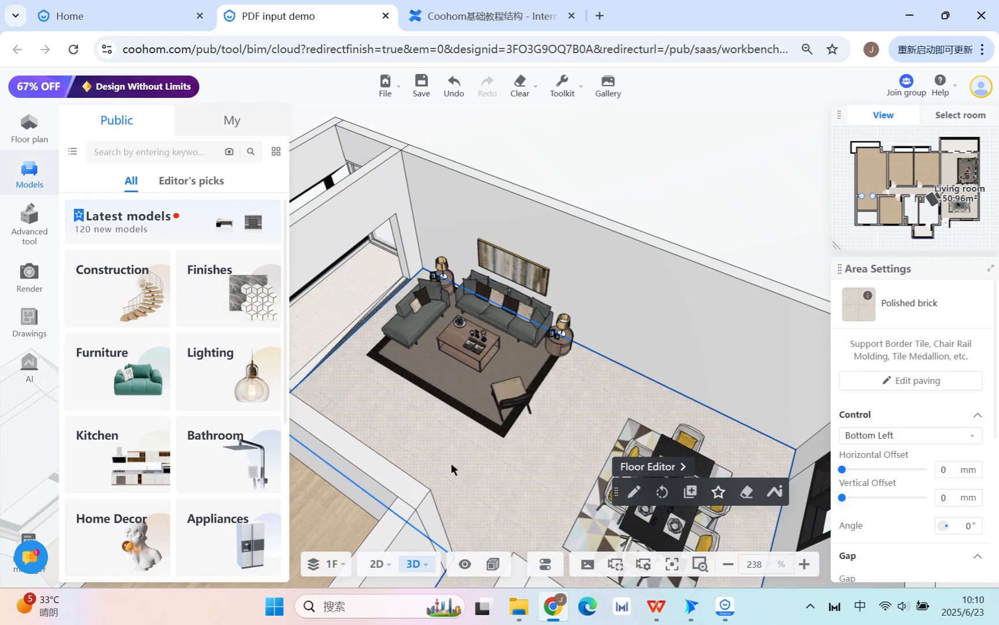
{"action": "scroll", "coordinate": [451, 463], "scroll_direction": "up", "scroll_amount": 1}
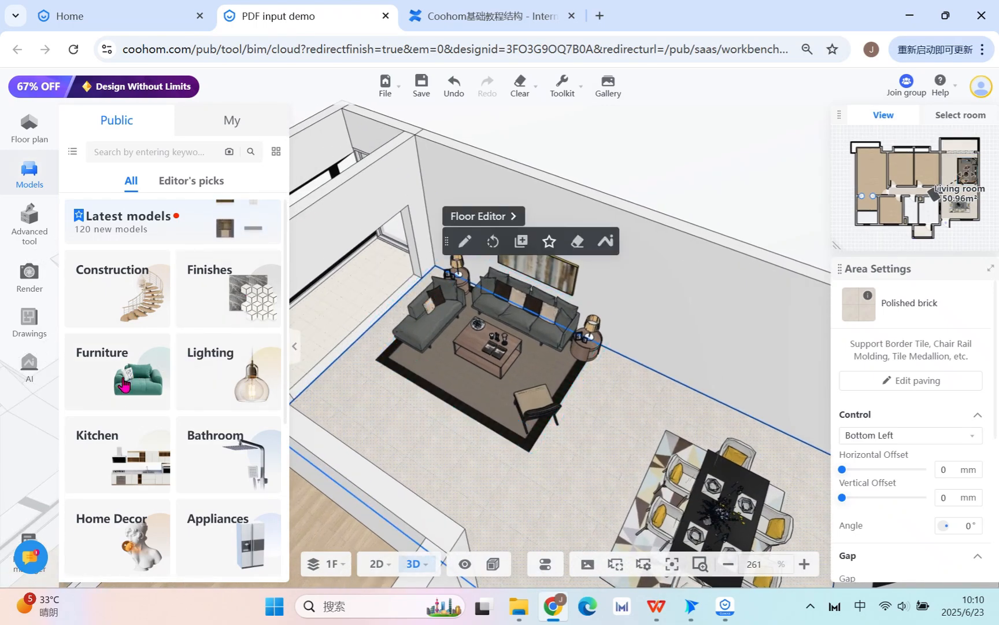
{"action": "left_click_drag", "start_coordinate": [370, 425], "coordinate": [436, 431]}
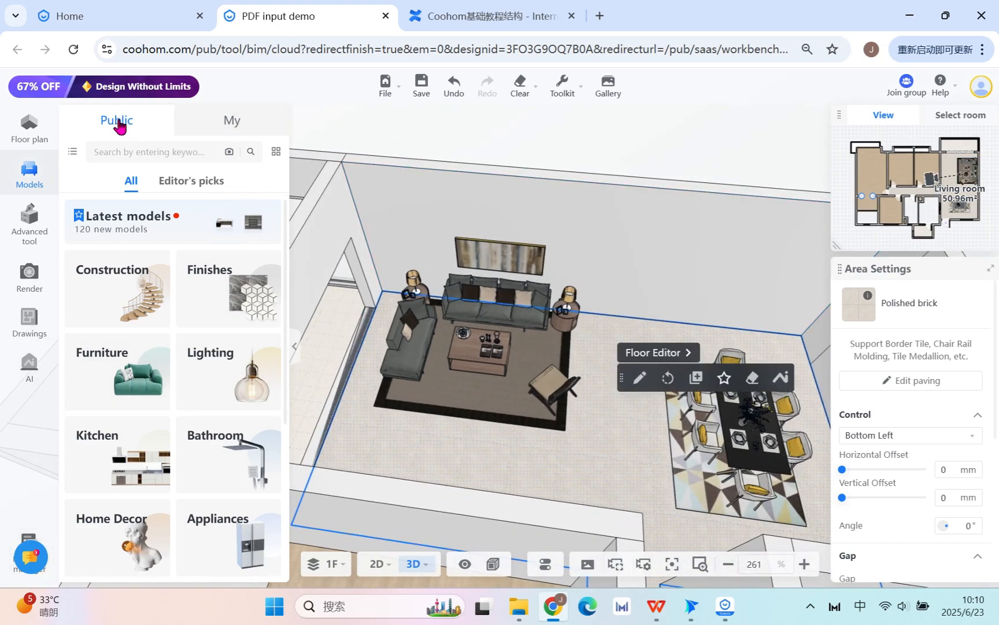
{"action": "left_click", "coordinate": [231, 123]}
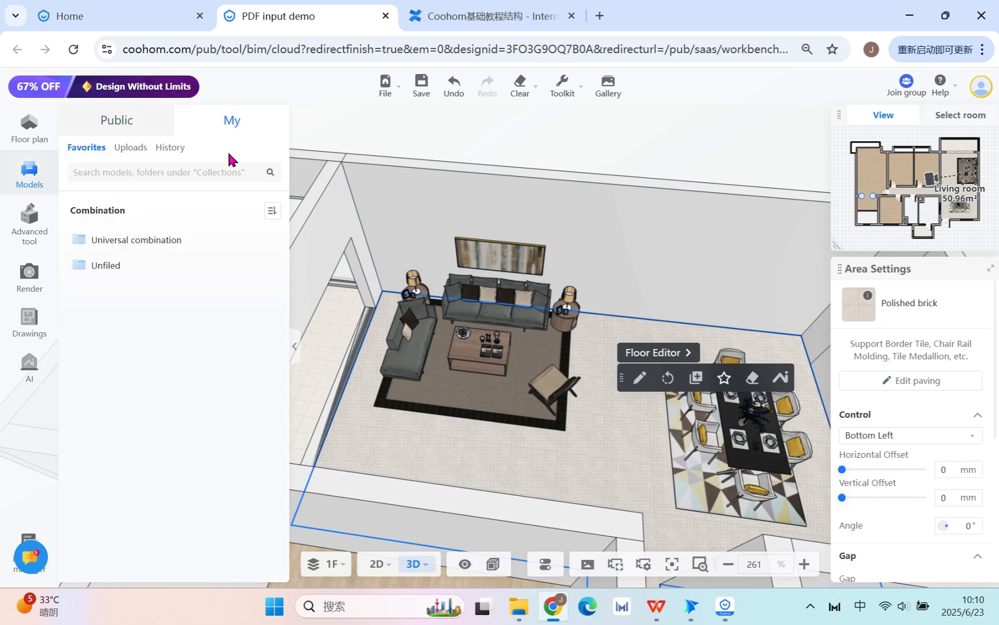
{"action": "left_click", "coordinate": [129, 152]}
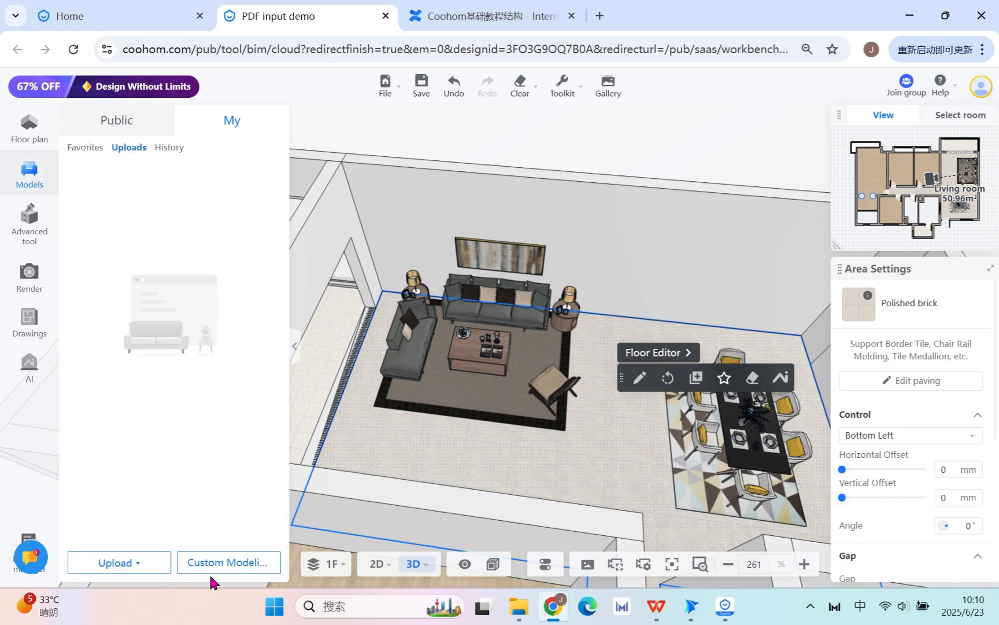
{"action": "mouse_move", "coordinate": [162, 561]}
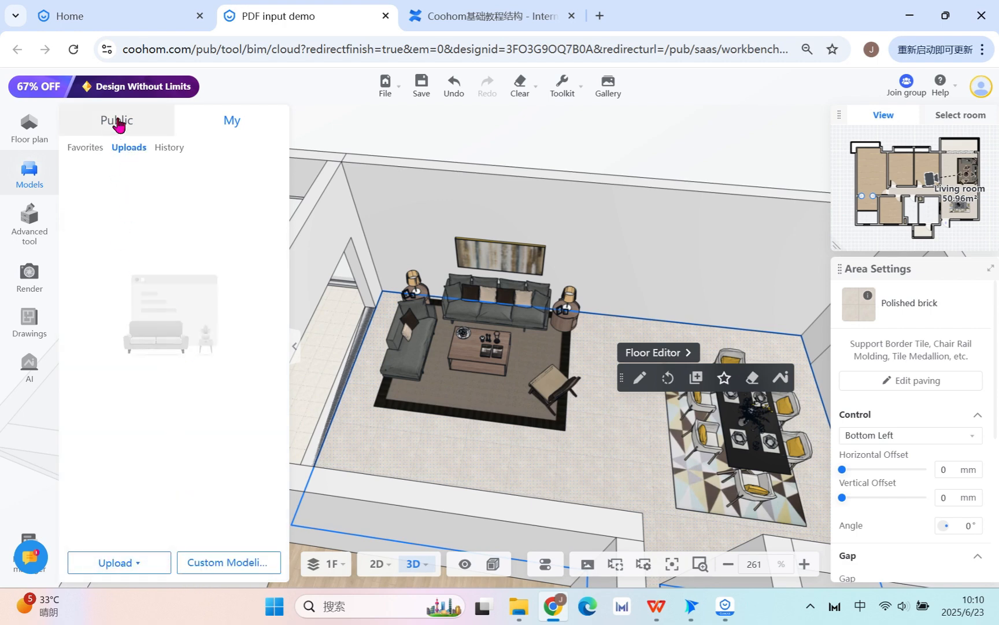
{"action": "left_click", "coordinate": [117, 122]}
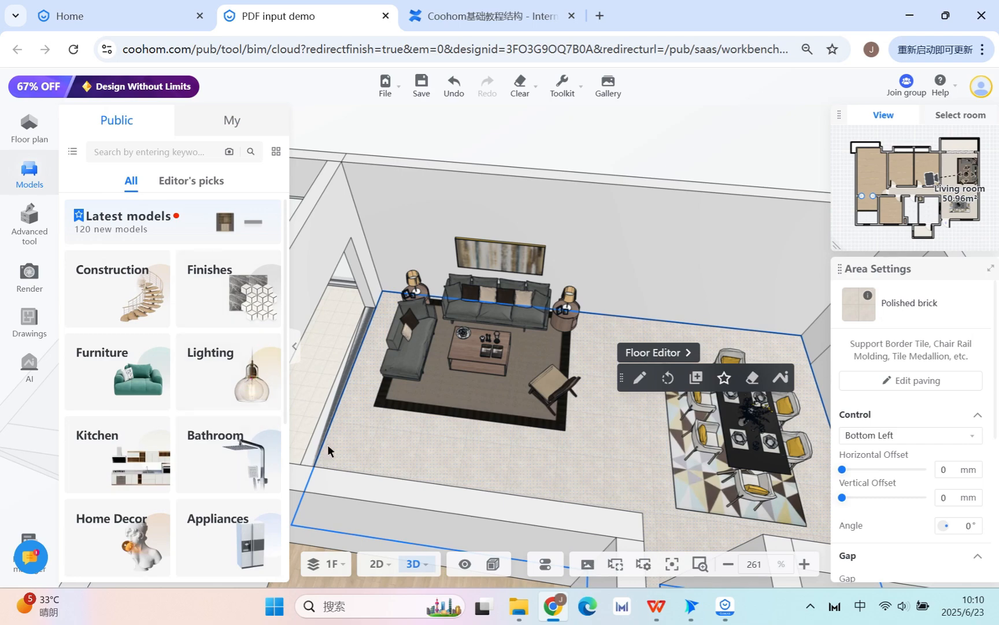
Step: Look through the Construction category of the public model library, from doors and windows to ceilings, railings and dividers
{"action": "left_click_drag", "start_coordinate": [446, 444], "coordinate": [503, 462]}
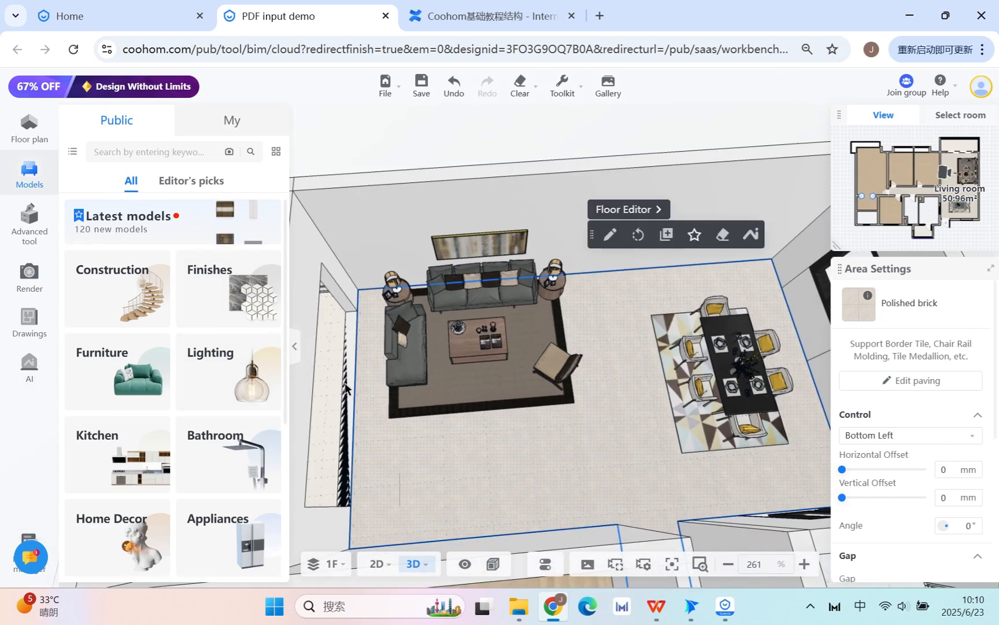
{"action": "scroll", "coordinate": [383, 393], "scroll_direction": "down", "scroll_amount": 1}
{"action": "left_click", "coordinate": [105, 286]}
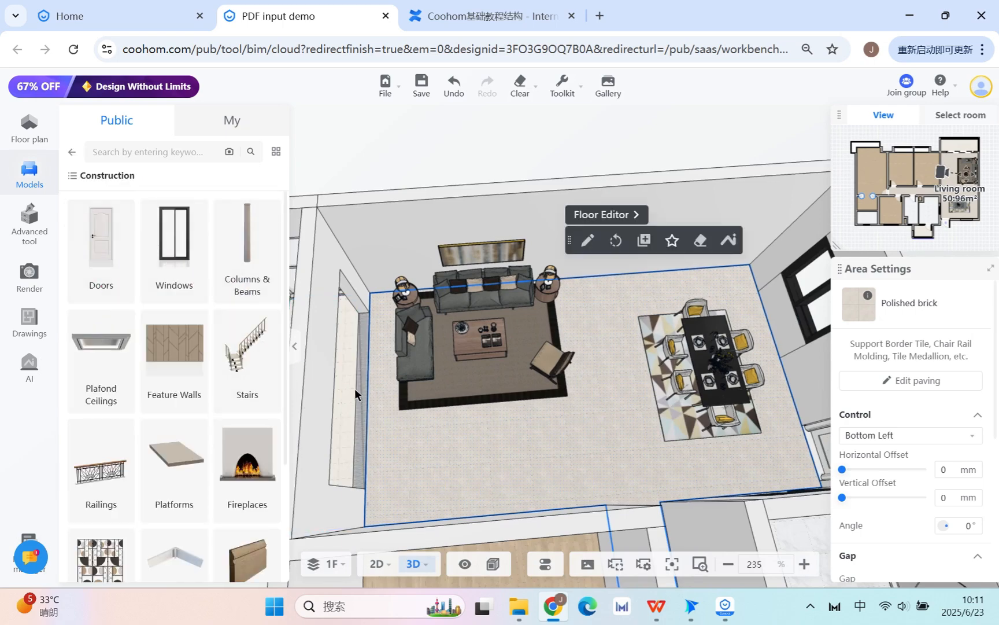
{"action": "scroll", "coordinate": [355, 395], "scroll_direction": "down", "scroll_amount": 3}
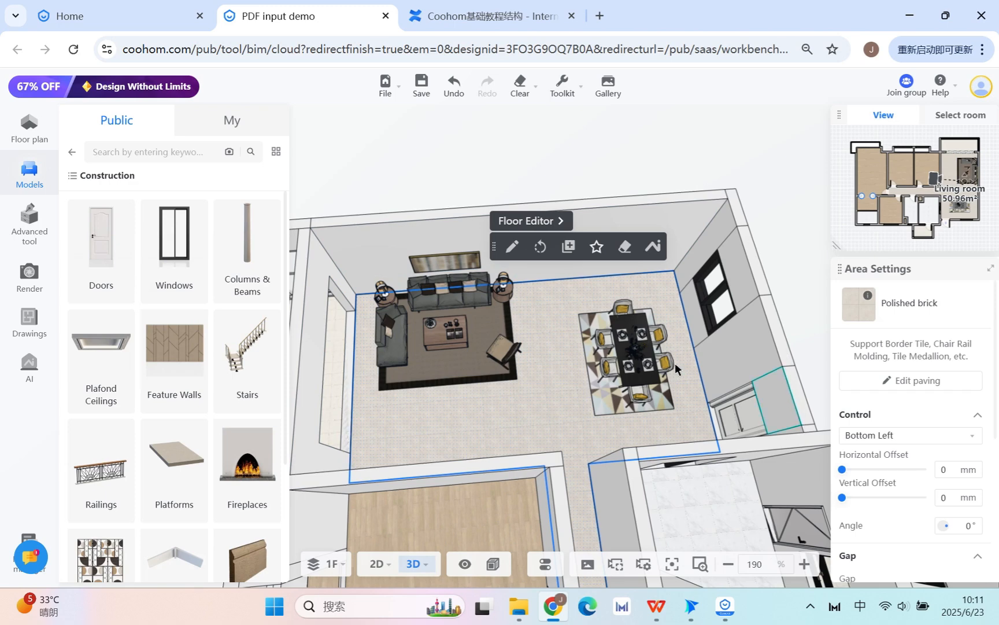
{"action": "scroll", "coordinate": [222, 377], "scroll_direction": "down", "scroll_amount": 2}
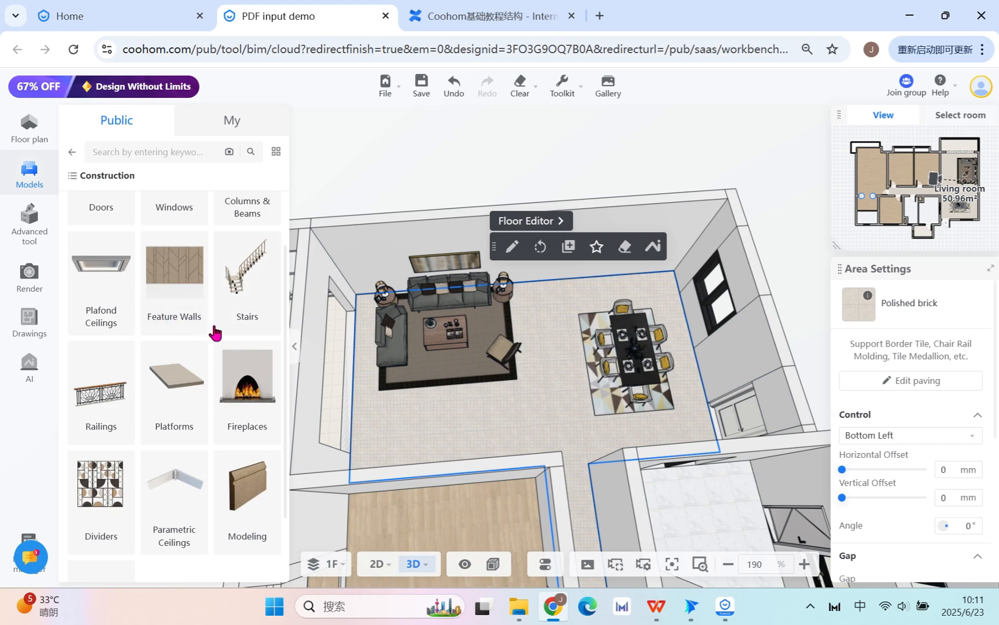
{"action": "scroll", "coordinate": [246, 380], "scroll_direction": "up", "scroll_amount": 2}
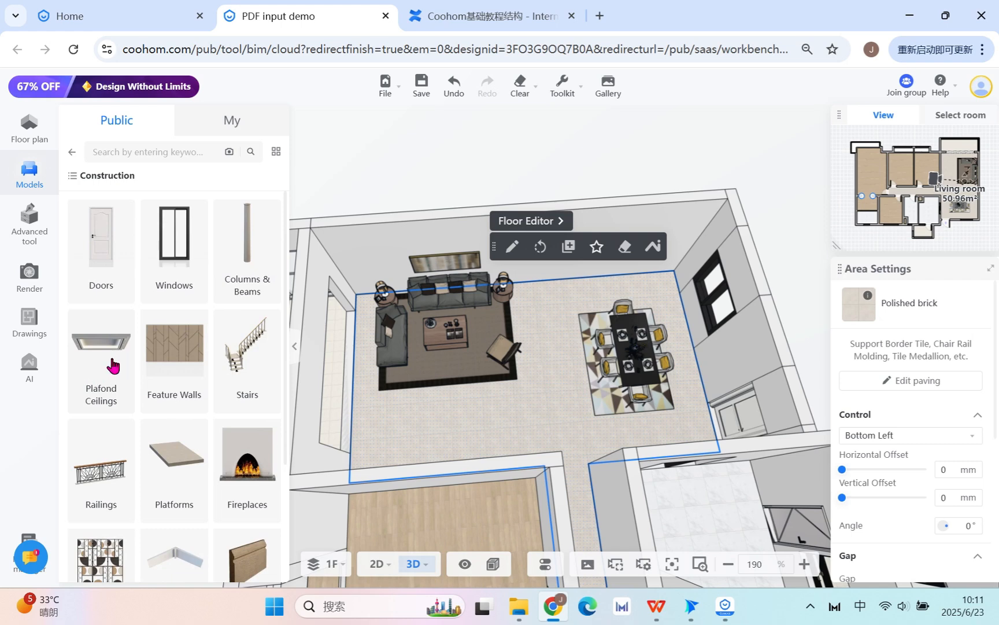
{"action": "scroll", "coordinate": [112, 365], "scroll_direction": "down", "scroll_amount": 4}
{"action": "left_click", "coordinate": [72, 151]}
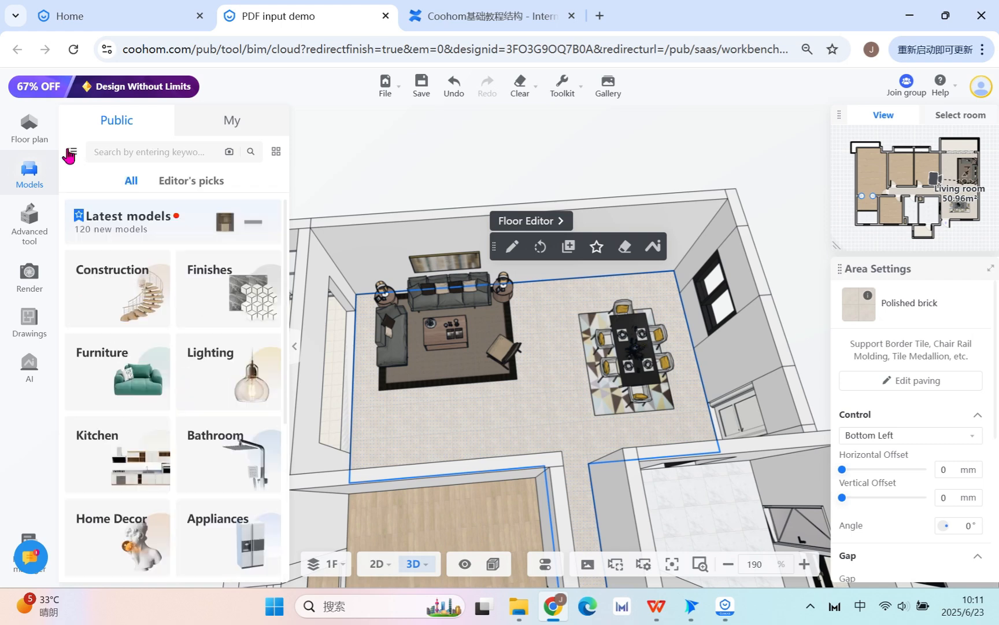
Step: Cover the living room floor with the brown herringbone Yinglun flooring from the Finishes library
{"action": "left_click", "coordinate": [231, 295]}
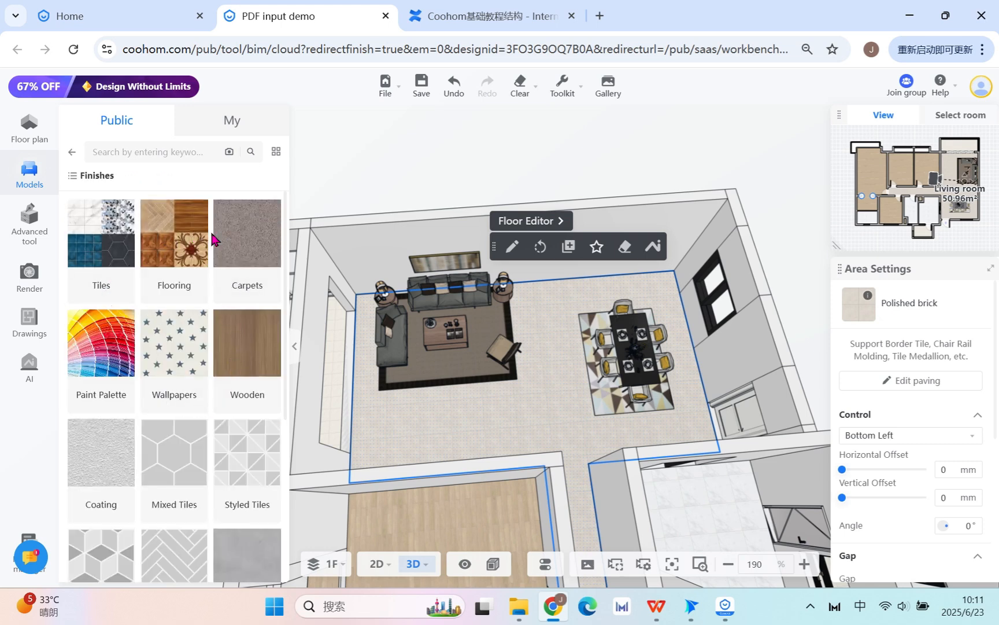
{"action": "left_click", "coordinate": [179, 246]}
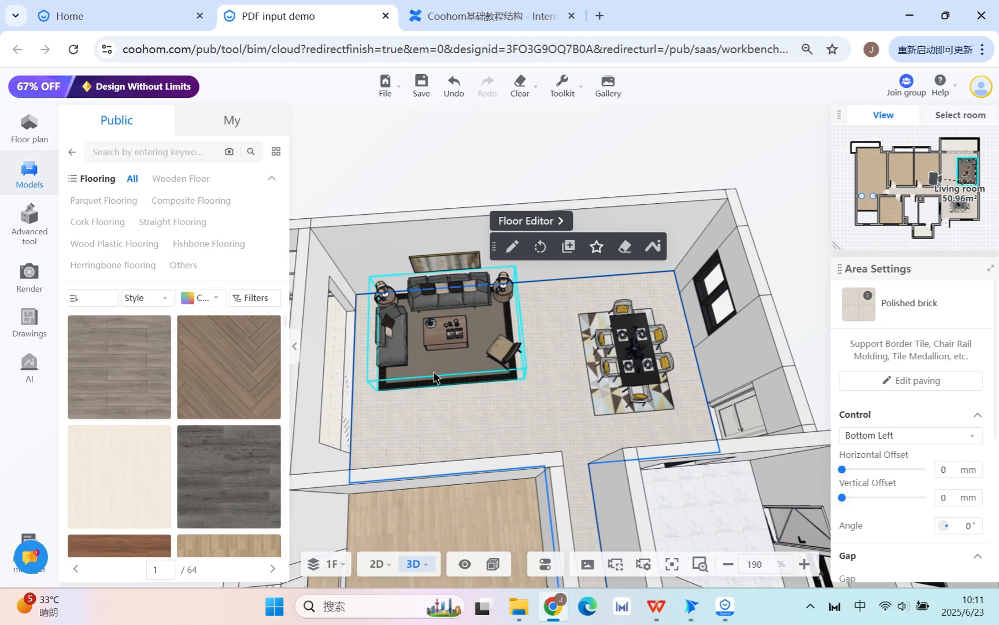
{"action": "left_click", "coordinate": [231, 375]}
{"action": "left_click", "coordinate": [487, 399]}
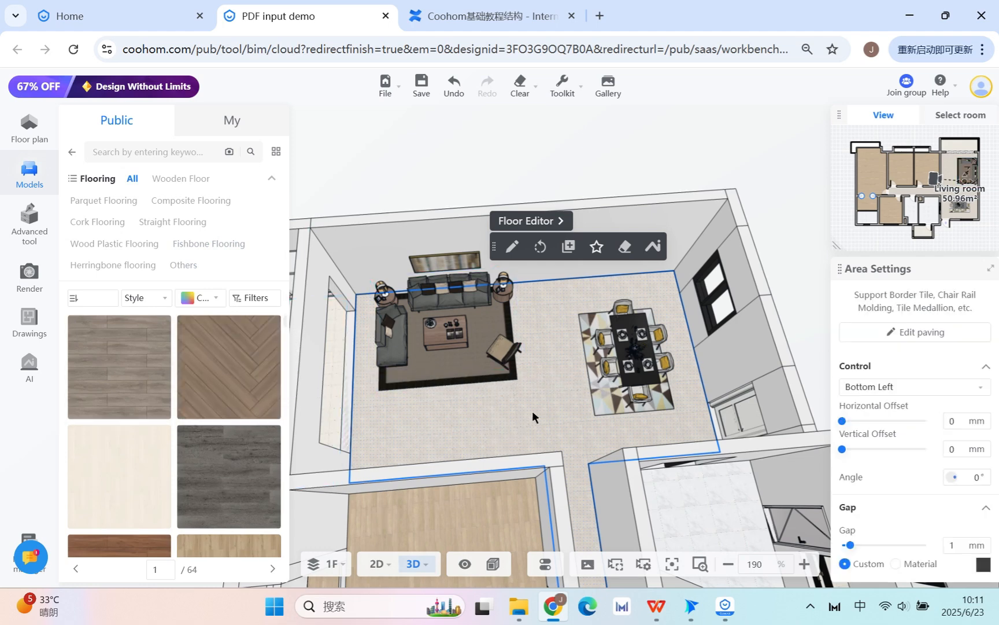
{"action": "left_click_drag", "start_coordinate": [566, 413], "coordinate": [449, 409]}
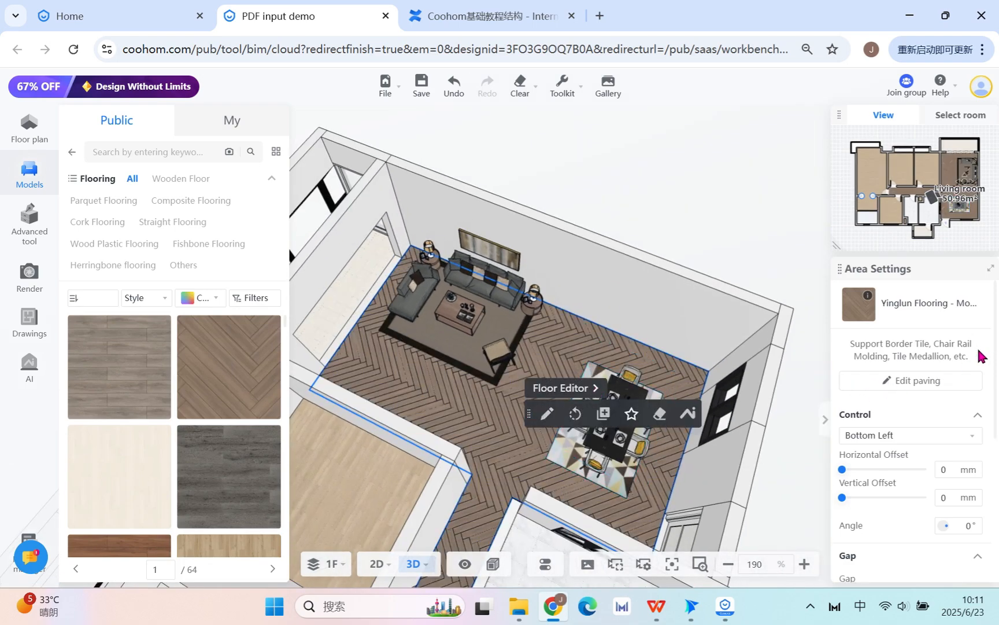
Step: Review the living room flooring's offset, gap and pattern settings, and rotate its laying direction twice
{"action": "scroll", "coordinate": [940, 532], "scroll_direction": "down", "scroll_amount": 2}
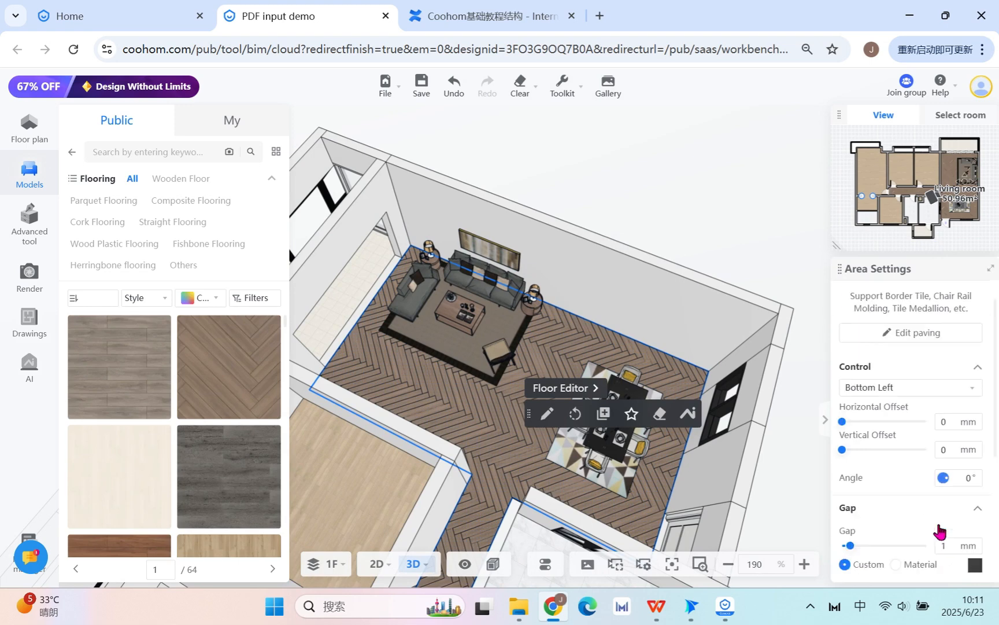
{"action": "scroll", "coordinate": [937, 537], "scroll_direction": "down", "scroll_amount": 4}
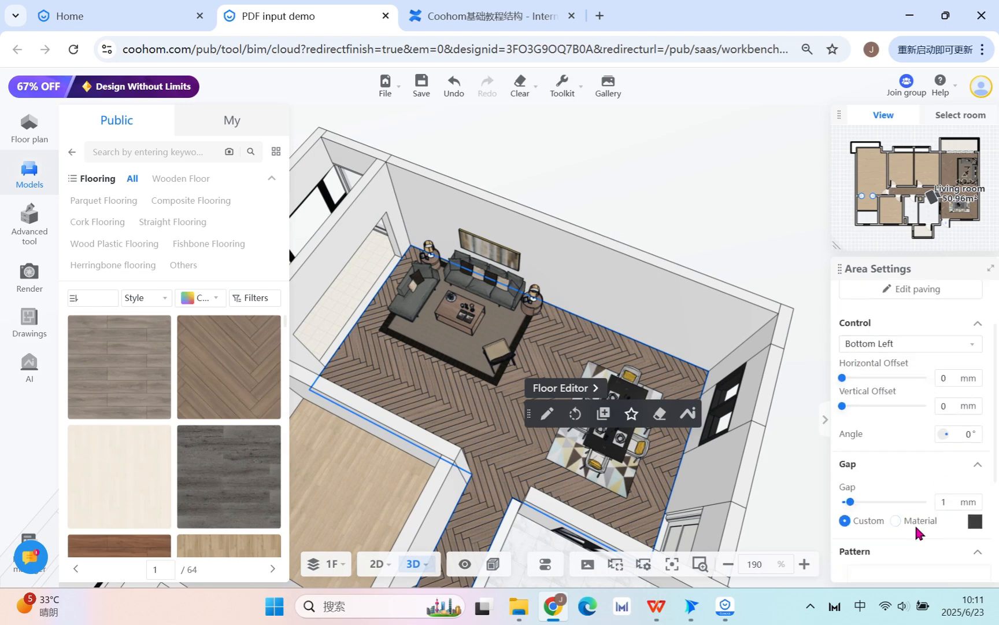
{"action": "scroll", "coordinate": [919, 532], "scroll_direction": "up", "scroll_amount": 2}
{"action": "scroll", "coordinate": [907, 499], "scroll_direction": "down", "scroll_amount": 3}
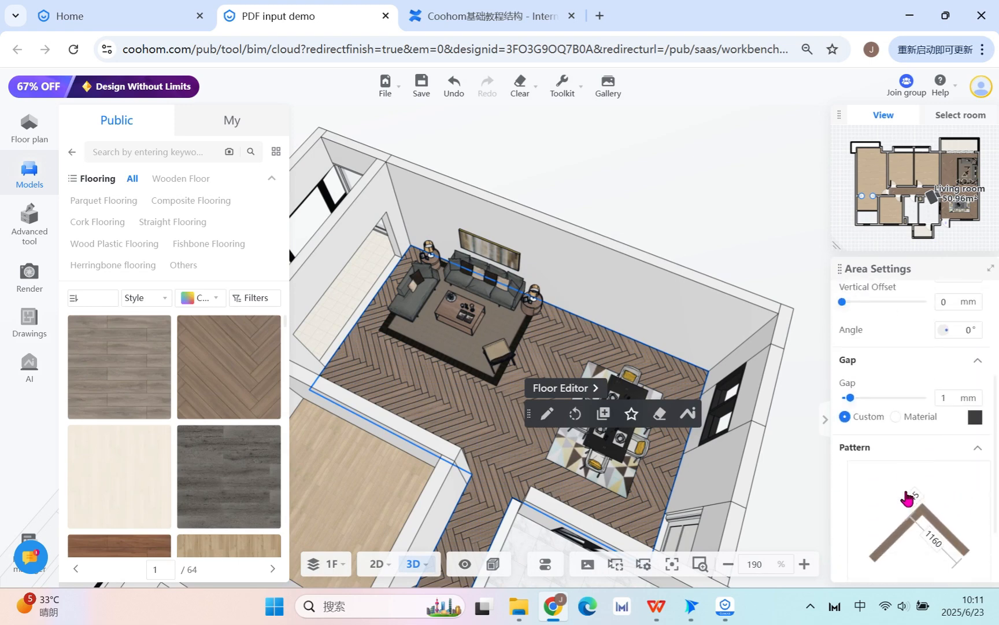
{"action": "left_click_drag", "start_coordinate": [525, 475], "coordinate": [462, 419]}
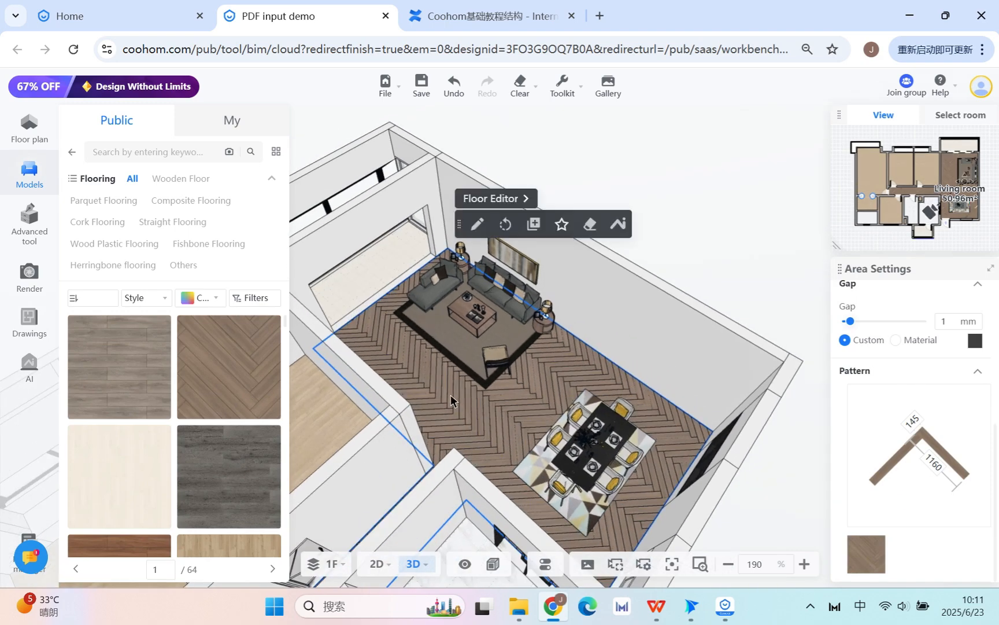
{"action": "left_click", "coordinate": [505, 224]}
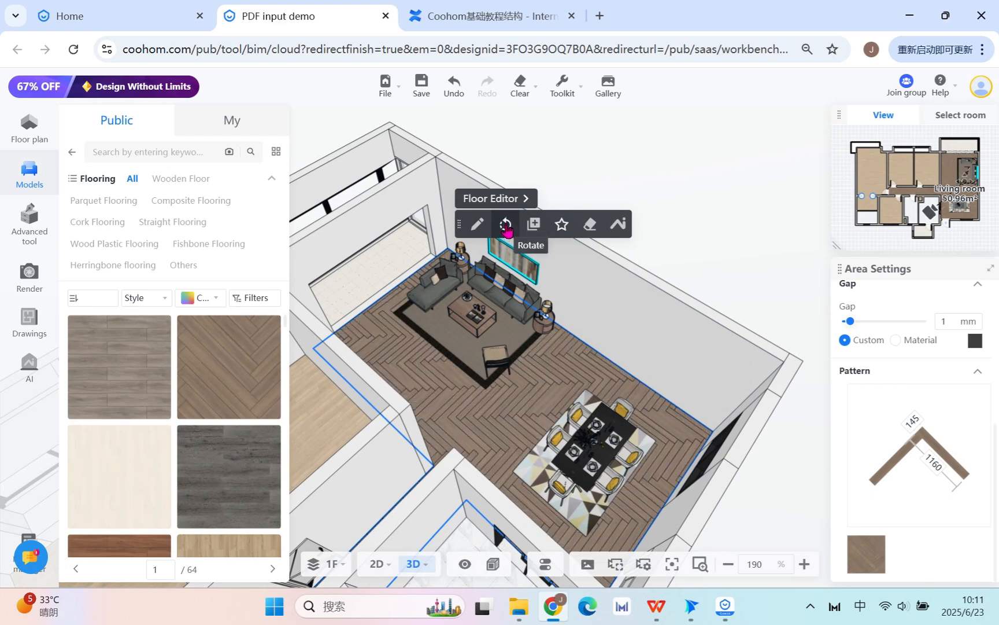
{"action": "left_click", "coordinate": [505, 225]}
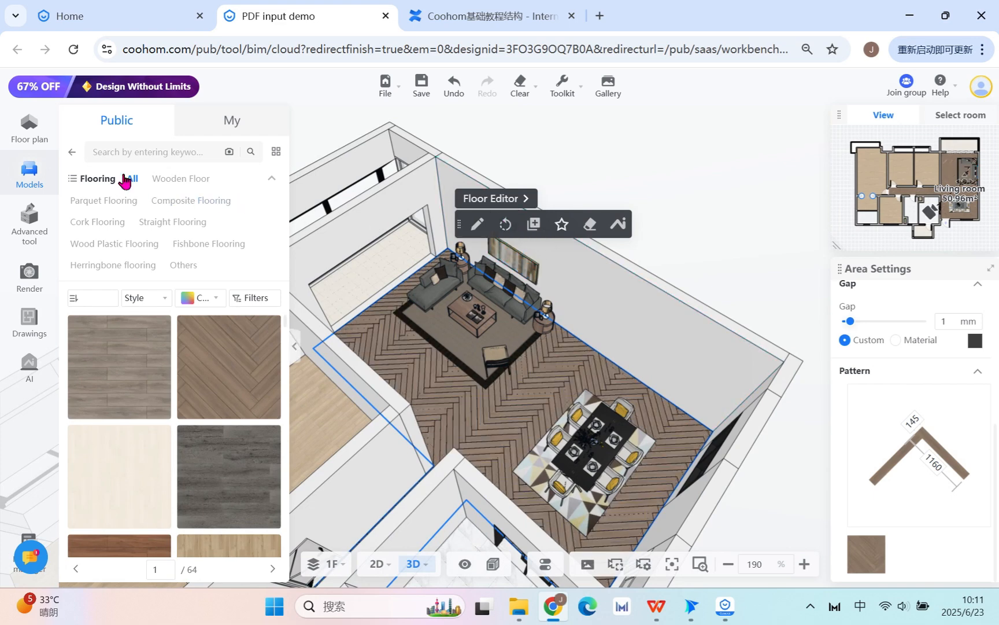
Step: Paint the living room walls from the White range of the Paint Palette, replacing the first trial swatch with another light greyish beige
{"action": "left_click", "coordinate": [72, 153]}
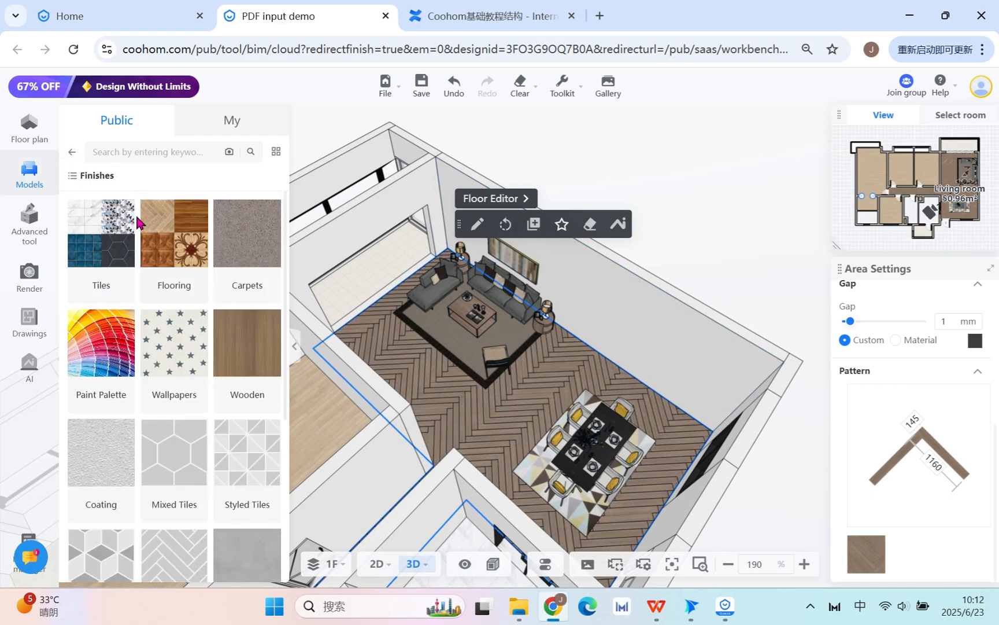
{"action": "scroll", "coordinate": [93, 352], "scroll_direction": "down", "scroll_amount": 1}
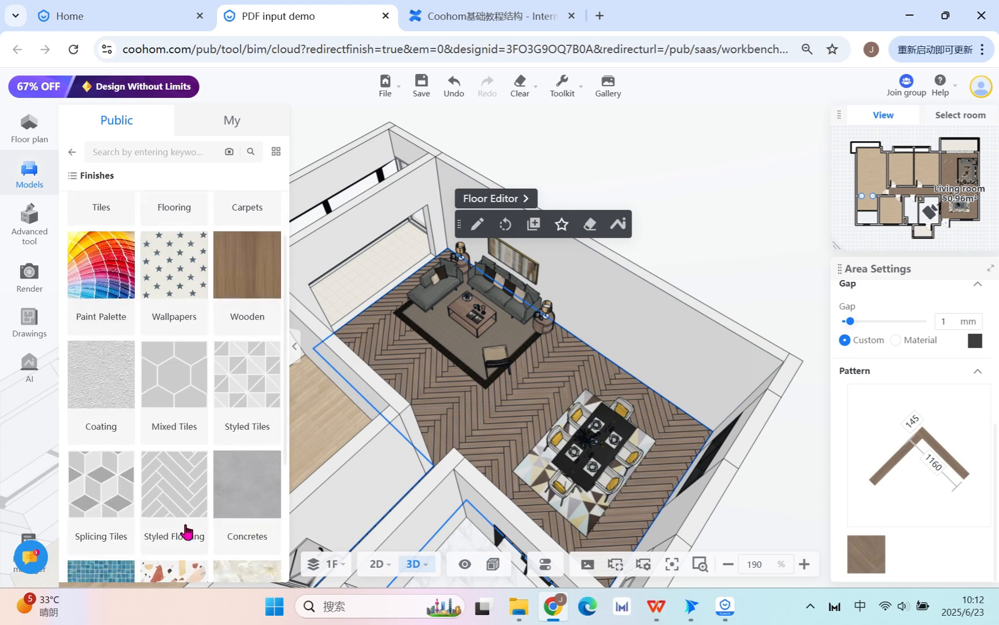
{"action": "left_click", "coordinate": [94, 295]}
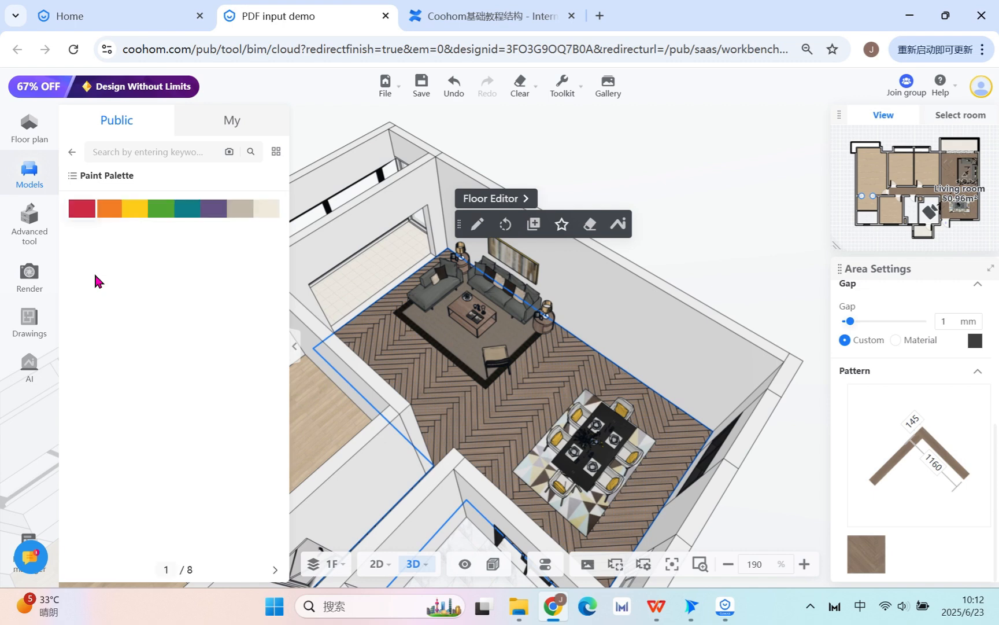
{"action": "left_click", "coordinate": [261, 211]}
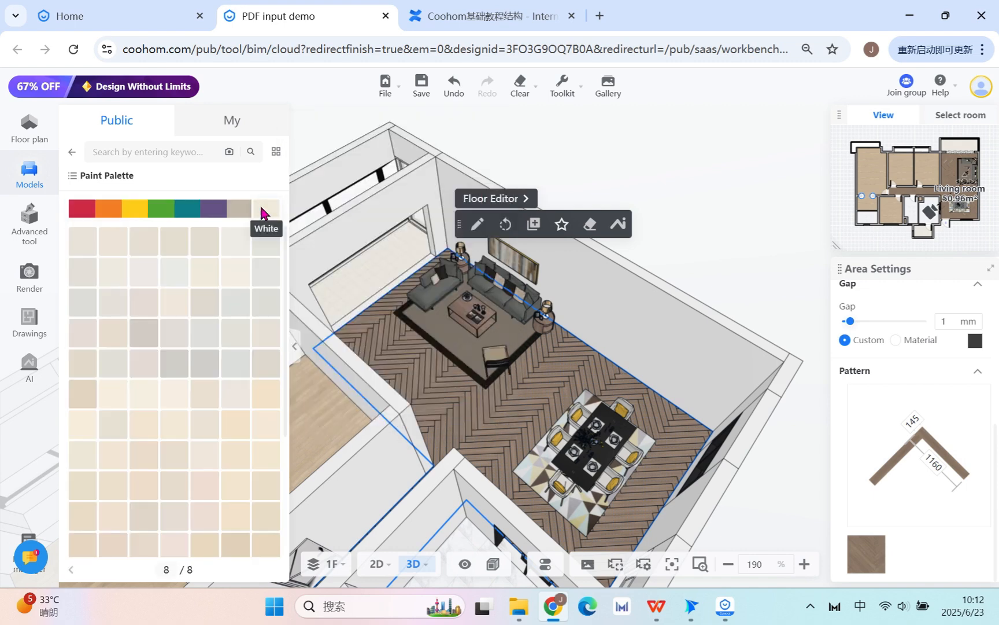
{"action": "left_click", "coordinate": [263, 307]}
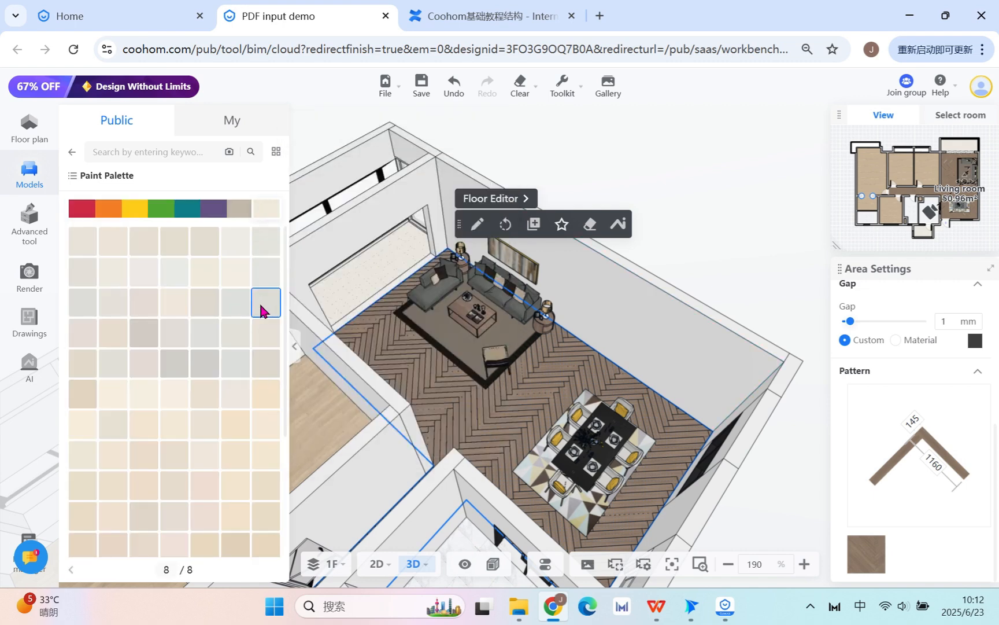
{"action": "left_click", "coordinate": [606, 297]}
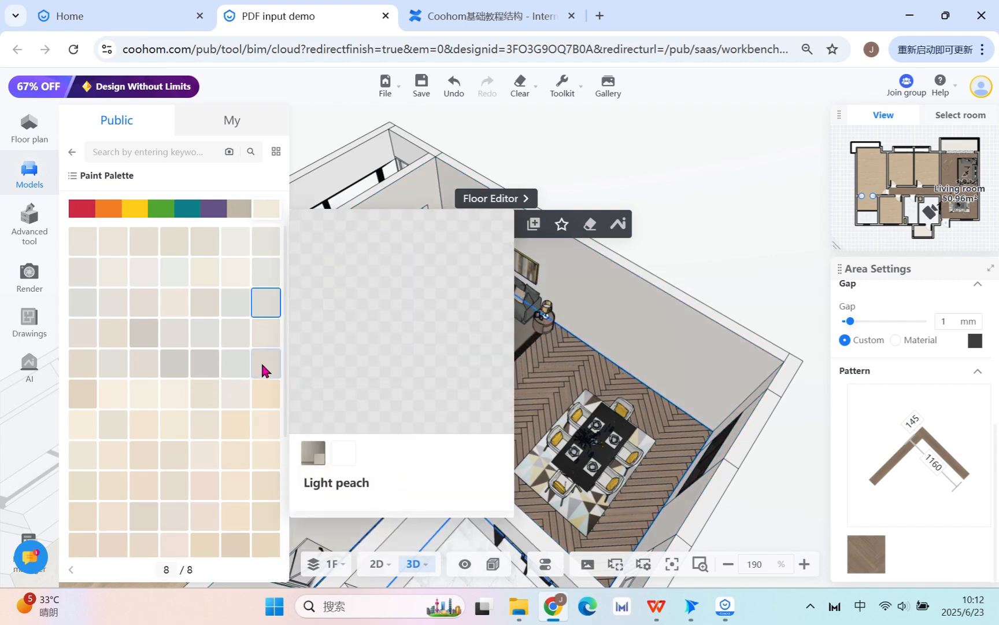
{"action": "left_click", "coordinate": [266, 363]}
{"action": "left_click", "coordinate": [613, 305]}
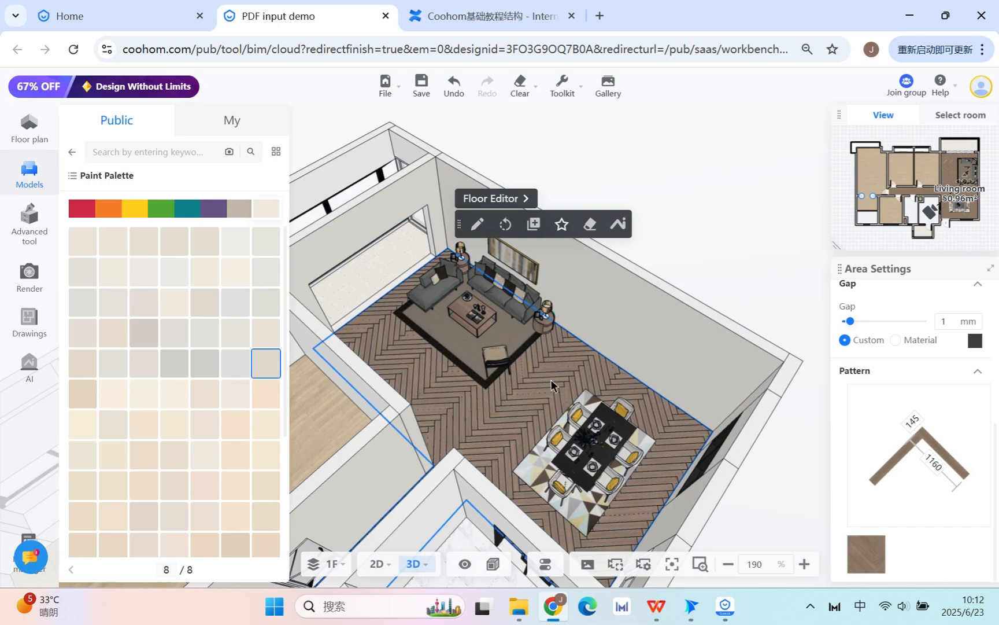
Step: Apply a pale pinkish swatch from the White paint range to the wall opposite the sofa and return to the Finishes categories
{"action": "left_click_drag", "start_coordinate": [588, 343], "coordinate": [462, 373]}
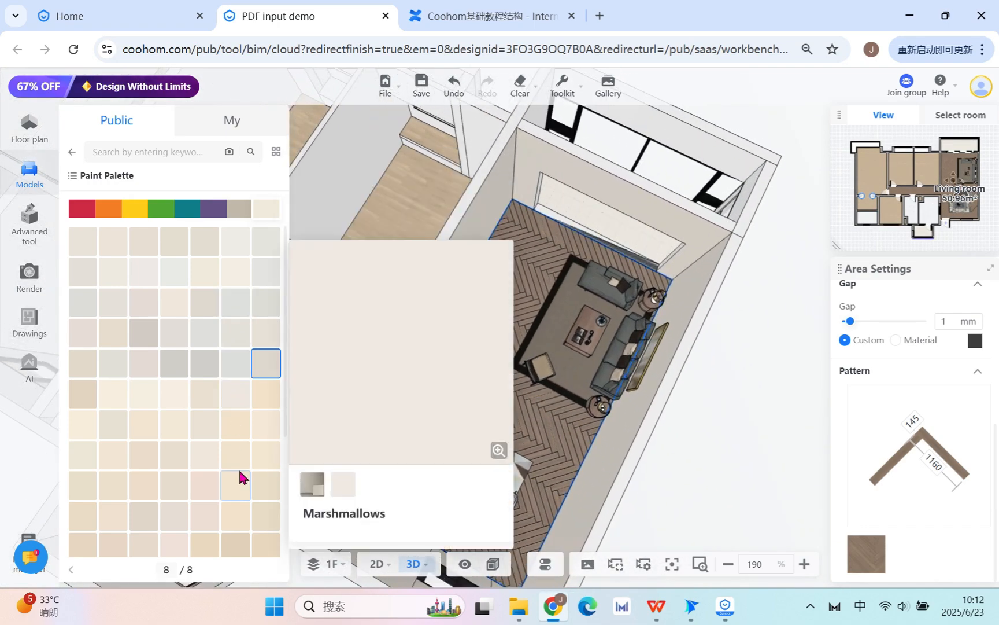
{"action": "left_click", "coordinate": [206, 484]}
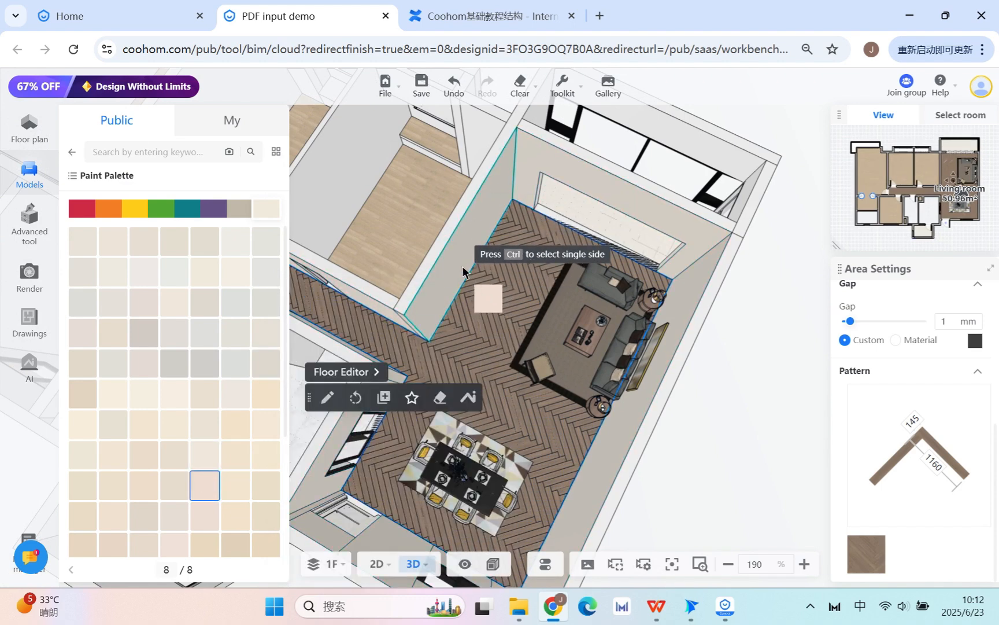
{"action": "scroll", "coordinate": [446, 260], "scroll_direction": "up", "scroll_amount": 4}
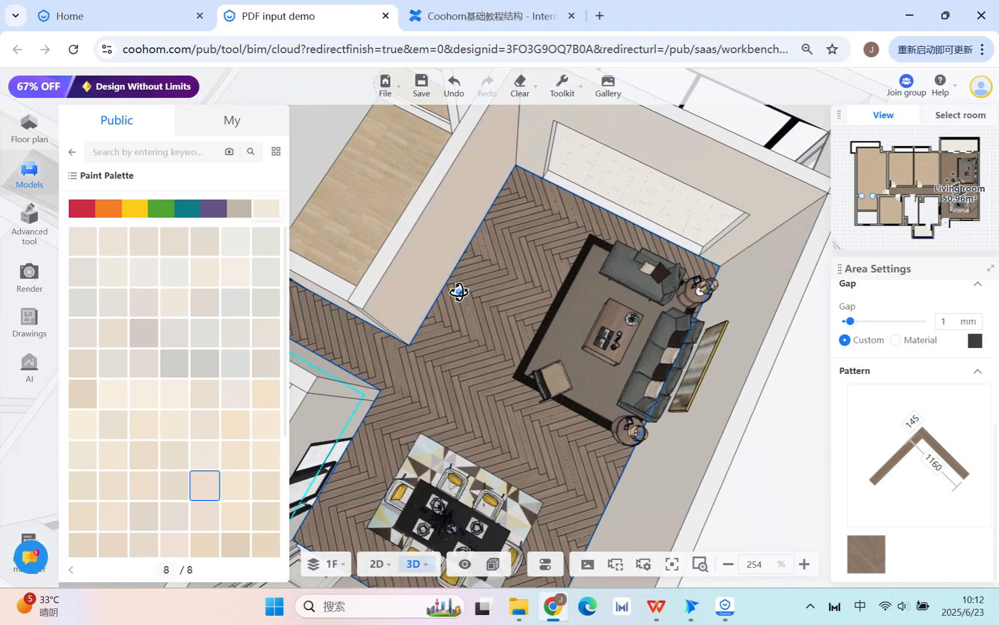
{"action": "left_click", "coordinate": [71, 152]}
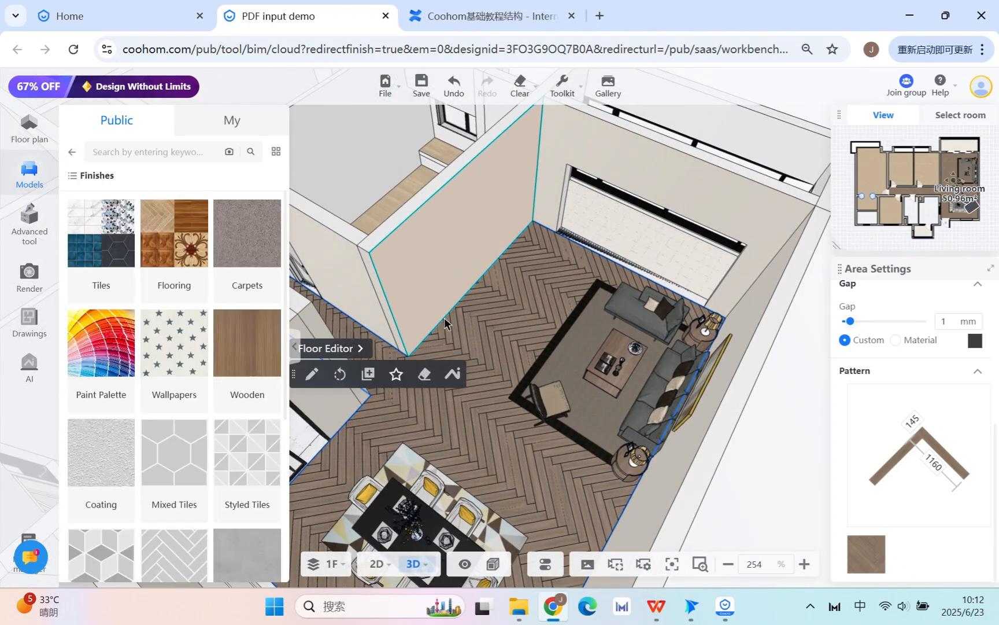
Step: Place the dark blue American single sofa from the Single Sofa furniture category beside the living room seating group
{"action": "scroll", "coordinate": [423, 325], "scroll_direction": "up", "scroll_amount": 3}
{"action": "left_click_drag", "start_coordinate": [423, 325], "coordinate": [665, 315]}
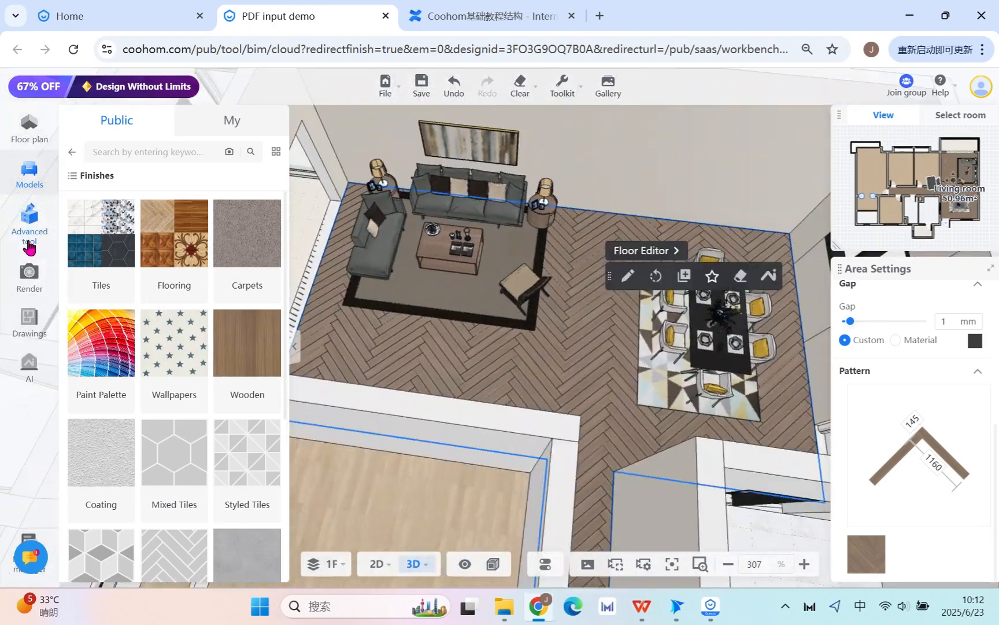
{"action": "left_click", "coordinate": [71, 153]}
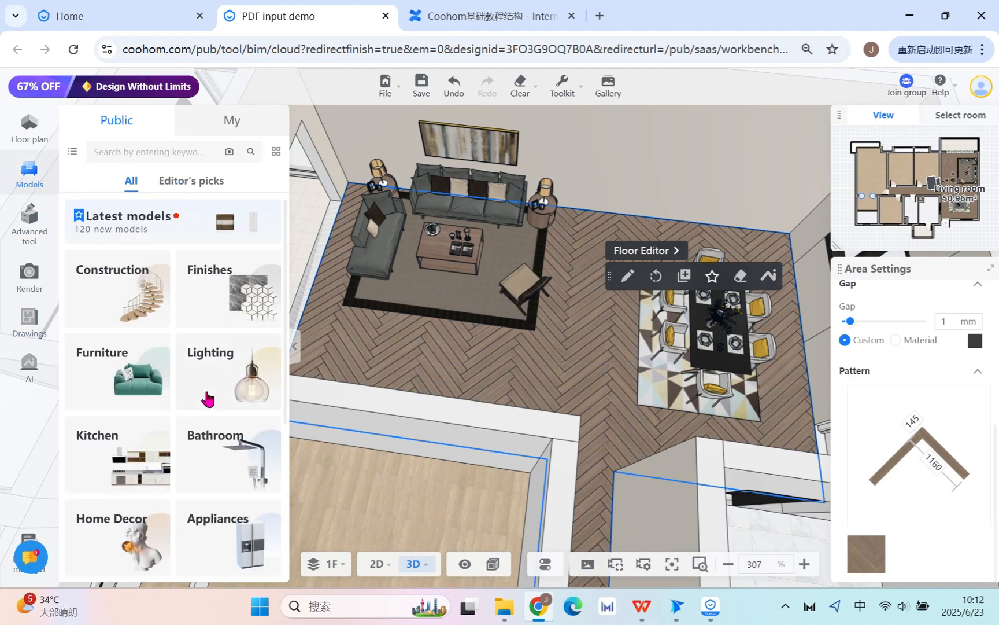
{"action": "left_click", "coordinate": [108, 380]}
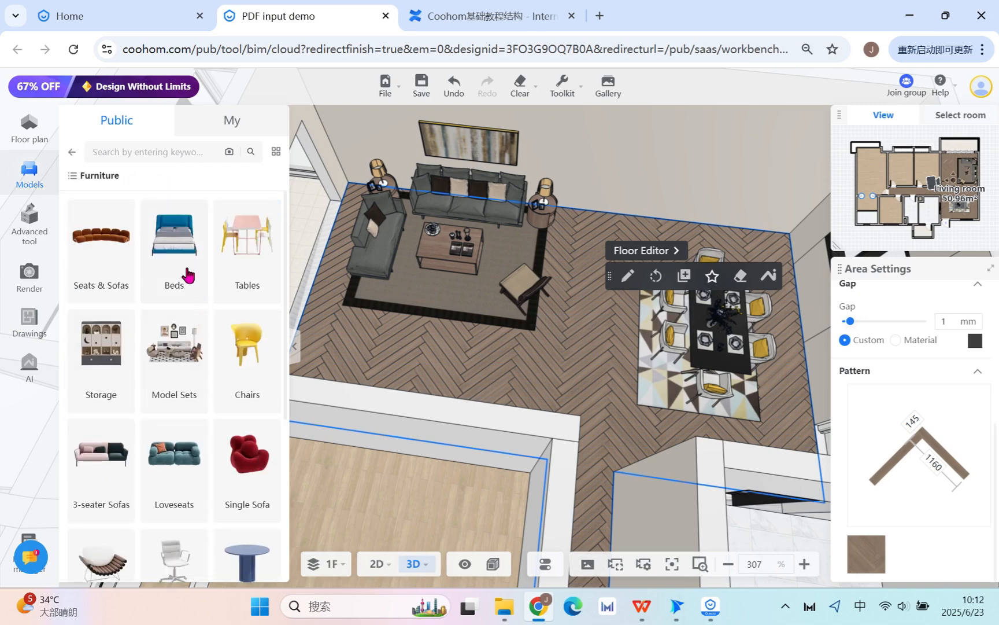
{"action": "left_click", "coordinate": [256, 463]}
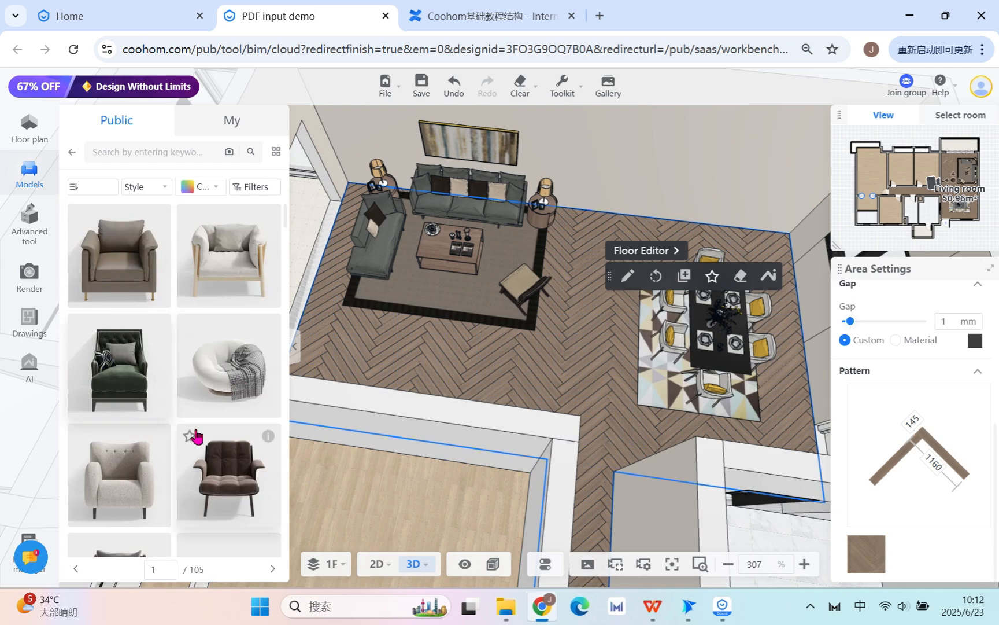
{"action": "scroll", "coordinate": [177, 485], "scroll_direction": "down", "scroll_amount": 3}
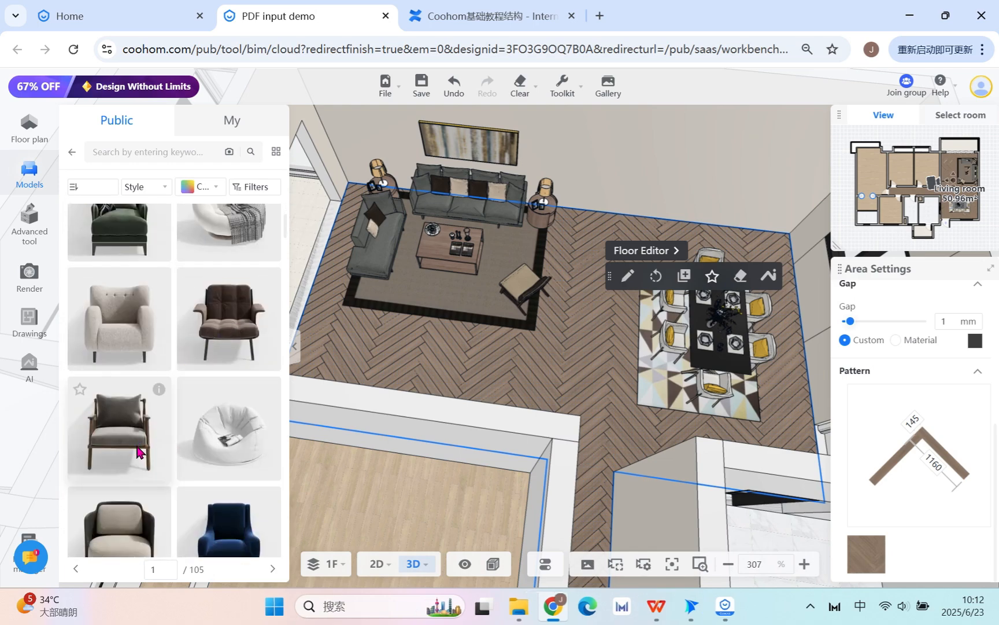
{"action": "left_click", "coordinate": [228, 524]}
{"action": "left_click", "coordinate": [587, 250]}
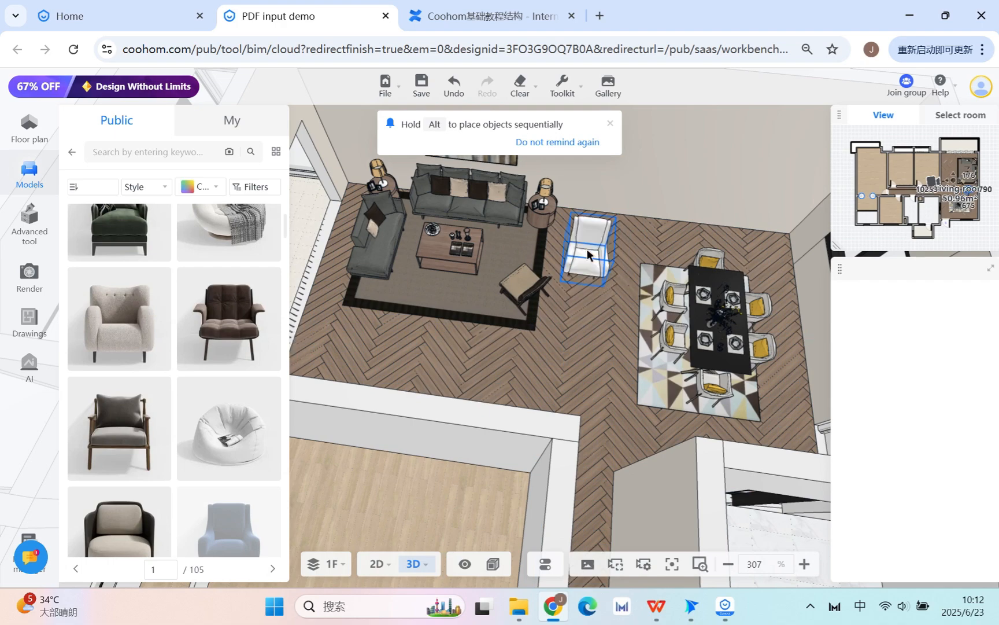
Step: Search the whole public model library for "sofa set" and browse the matching models
{"action": "left_click", "coordinate": [70, 153]}
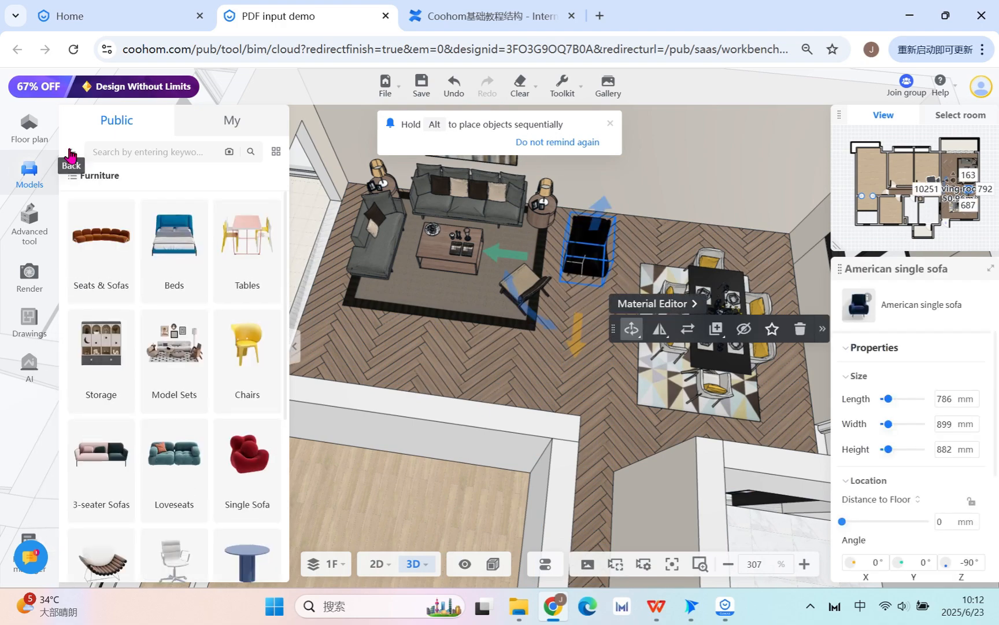
{"action": "left_click", "coordinate": [72, 152]}
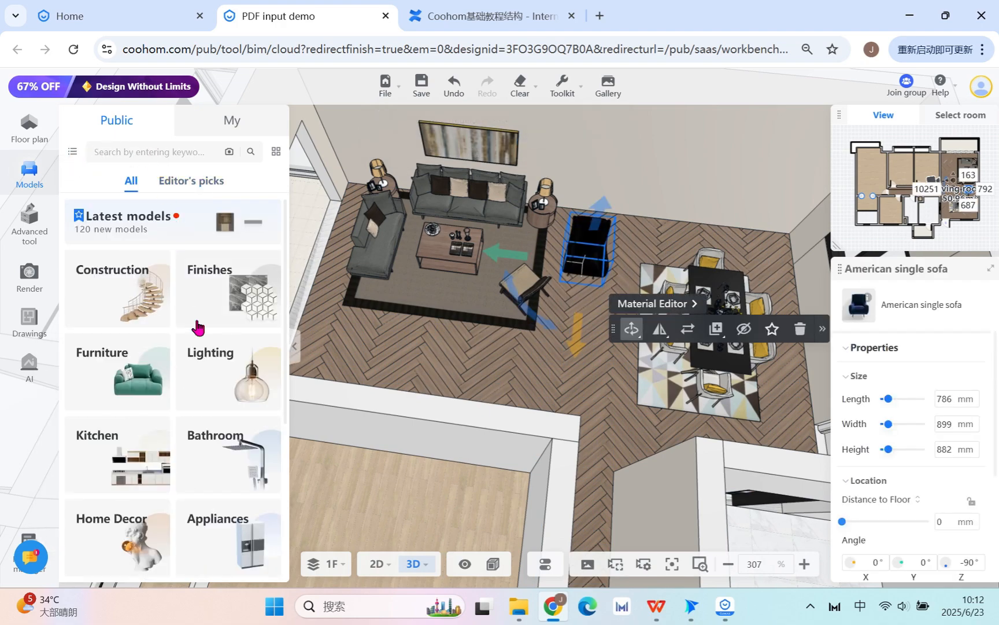
{"action": "left_click", "coordinate": [177, 150]}
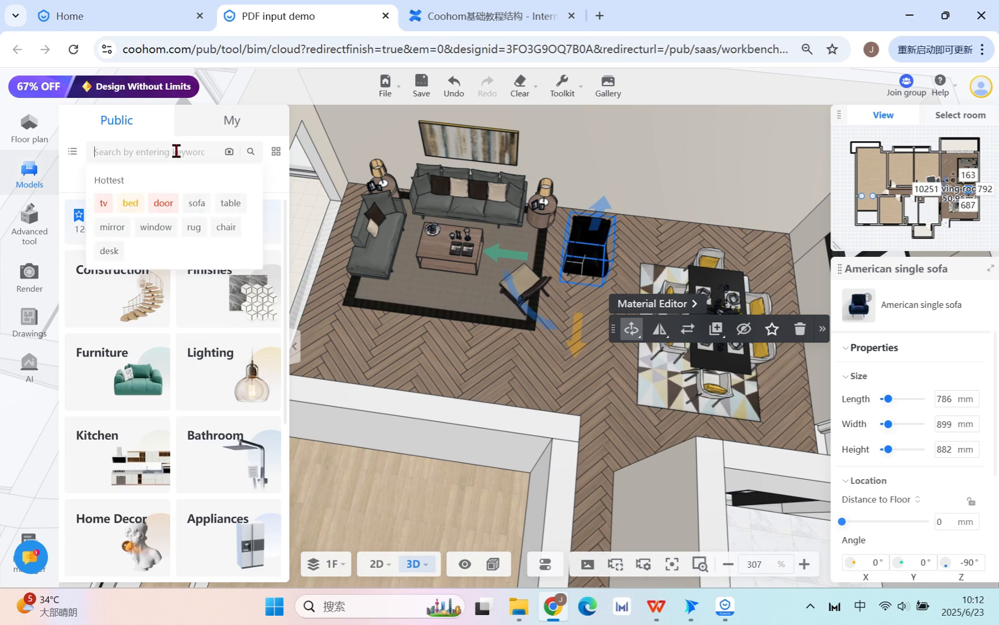
{"action": "type", "text": "sf"}
{"action": "key", "text": "space"}
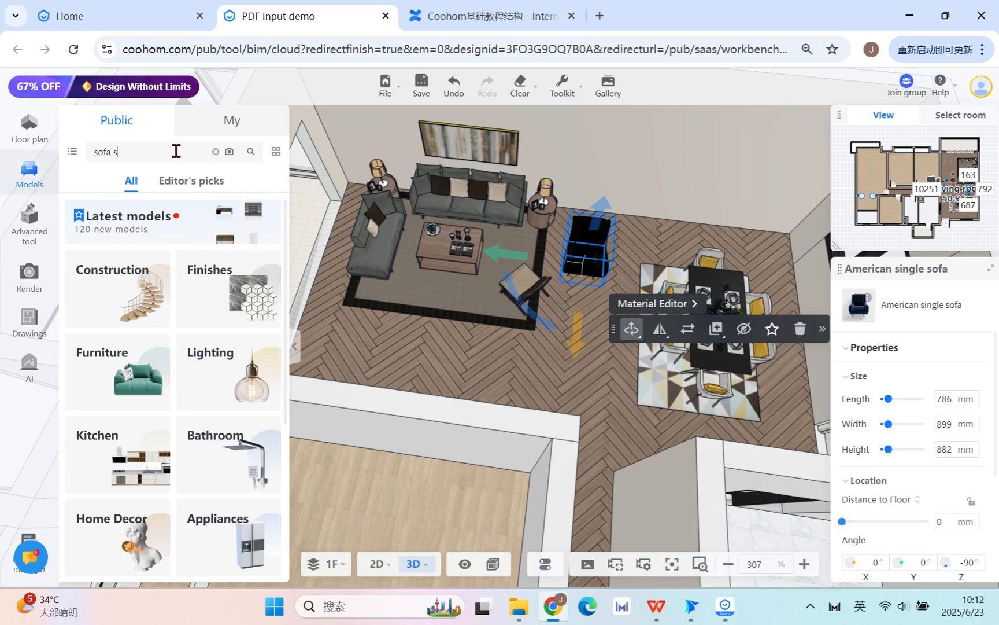
{"action": "key", "text": "Return"}
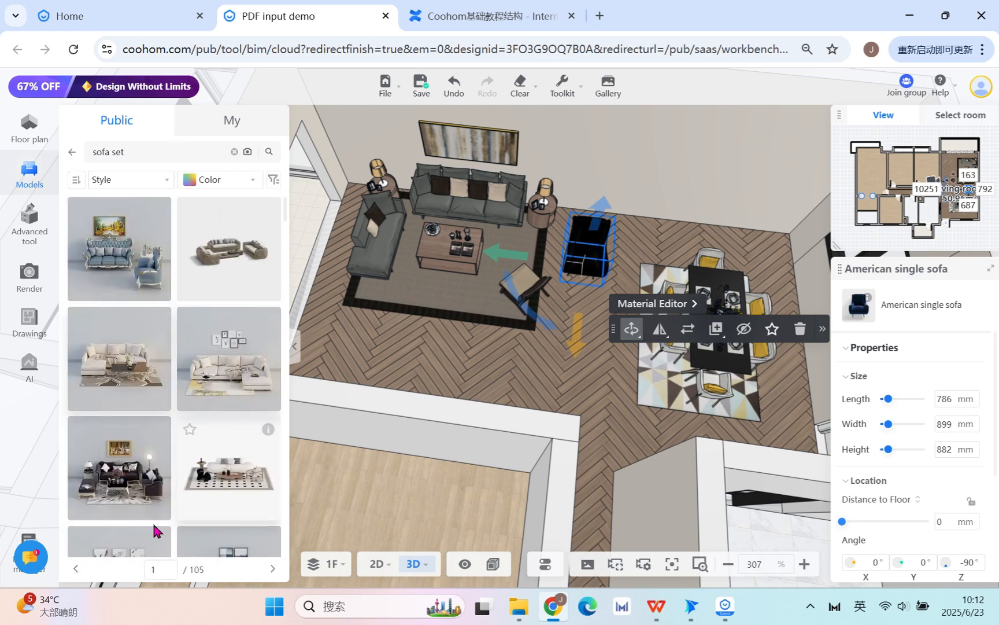
{"action": "scroll", "coordinate": [186, 430], "scroll_direction": "down", "scroll_amount": 3}
{"action": "scroll", "coordinate": [187, 429], "scroll_direction": "up", "scroll_amount": 3}
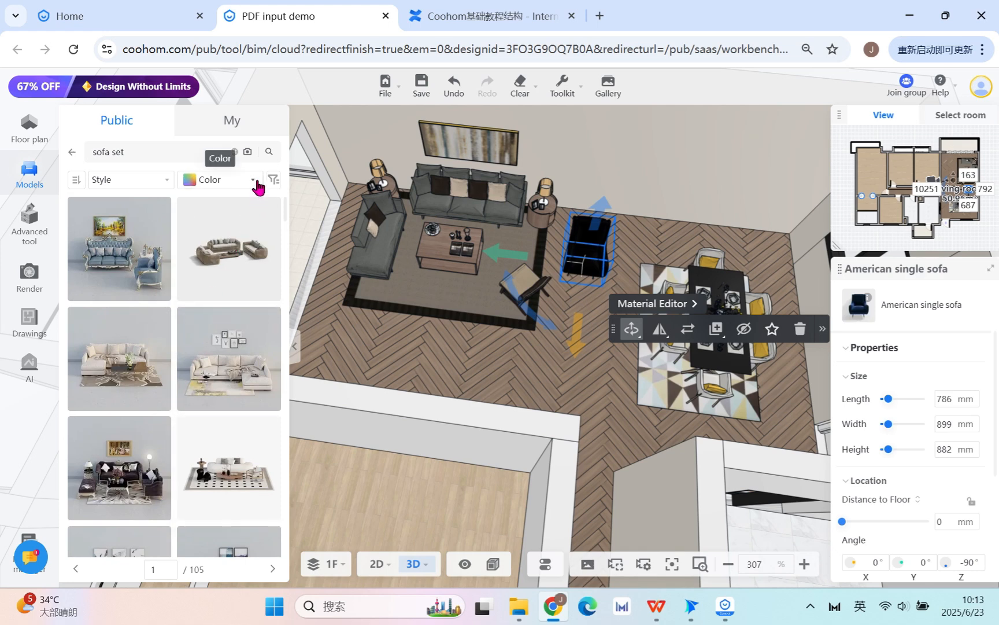
Step: Review the colour and style filters for the sofa sets and limit the models to the Leather texture
{"action": "left_click", "coordinate": [257, 186]}
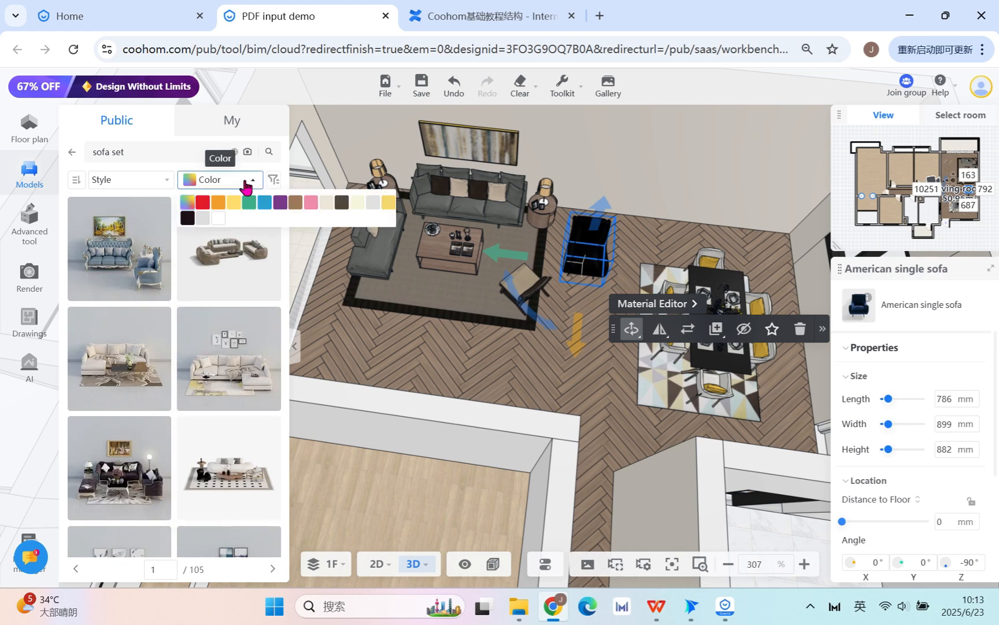
{"action": "left_click", "coordinate": [161, 180]}
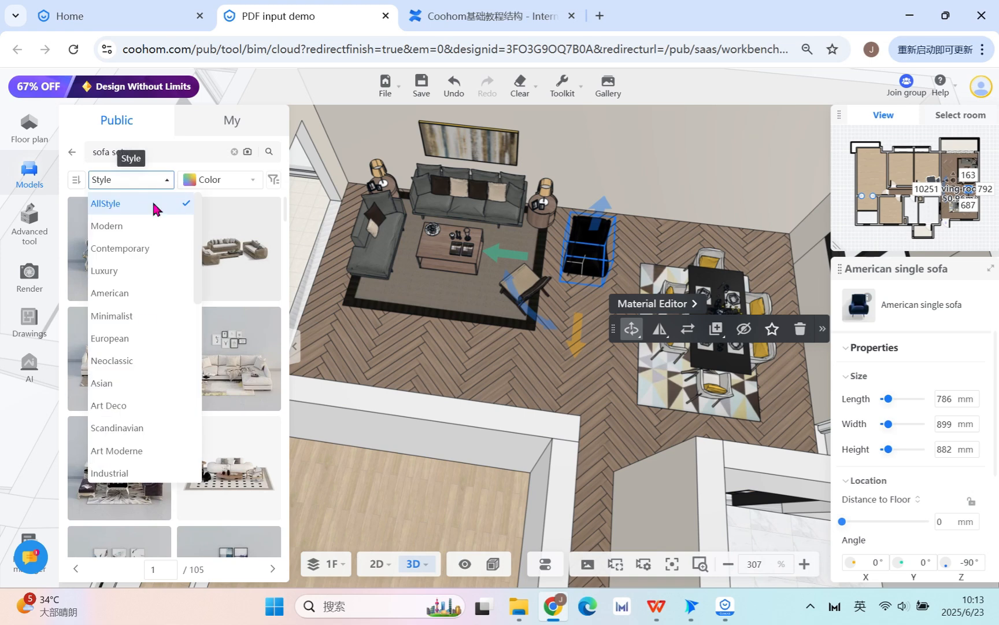
{"action": "left_click", "coordinate": [274, 180]}
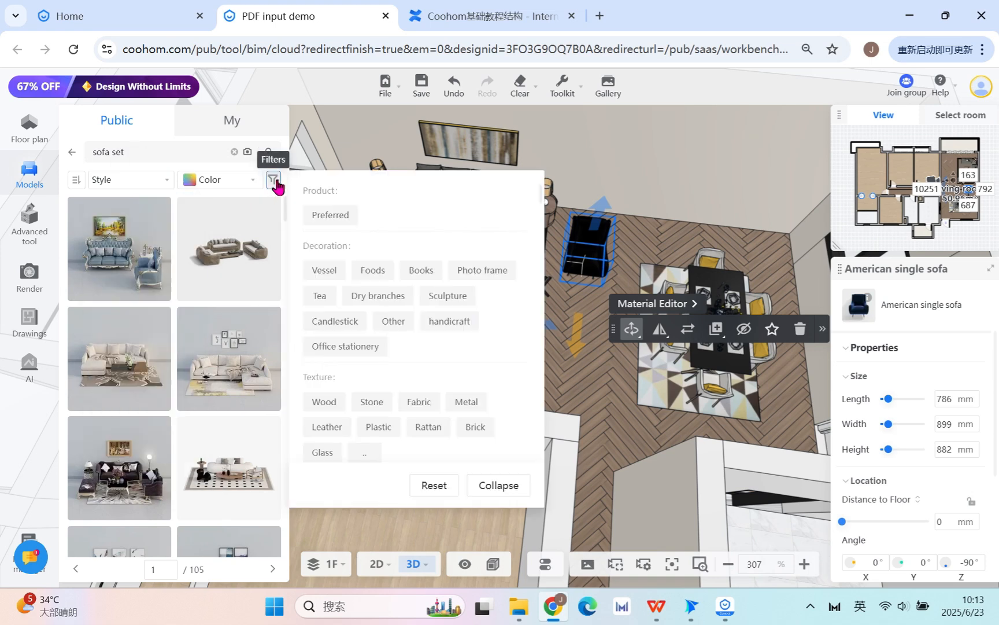
{"action": "scroll", "coordinate": [421, 362], "scroll_direction": "down", "scroll_amount": 2}
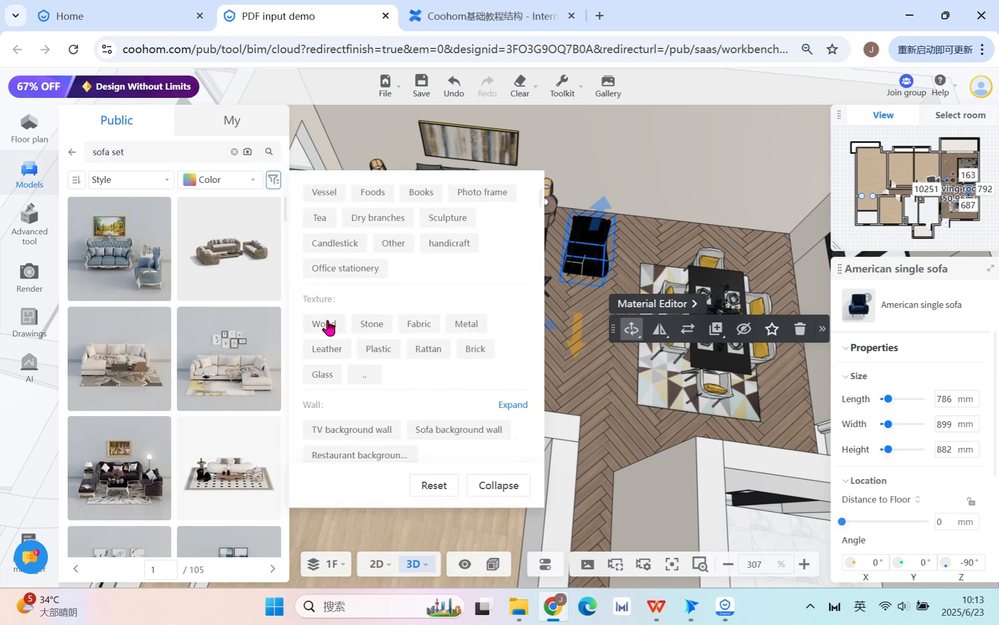
{"action": "left_click", "coordinate": [325, 349]}
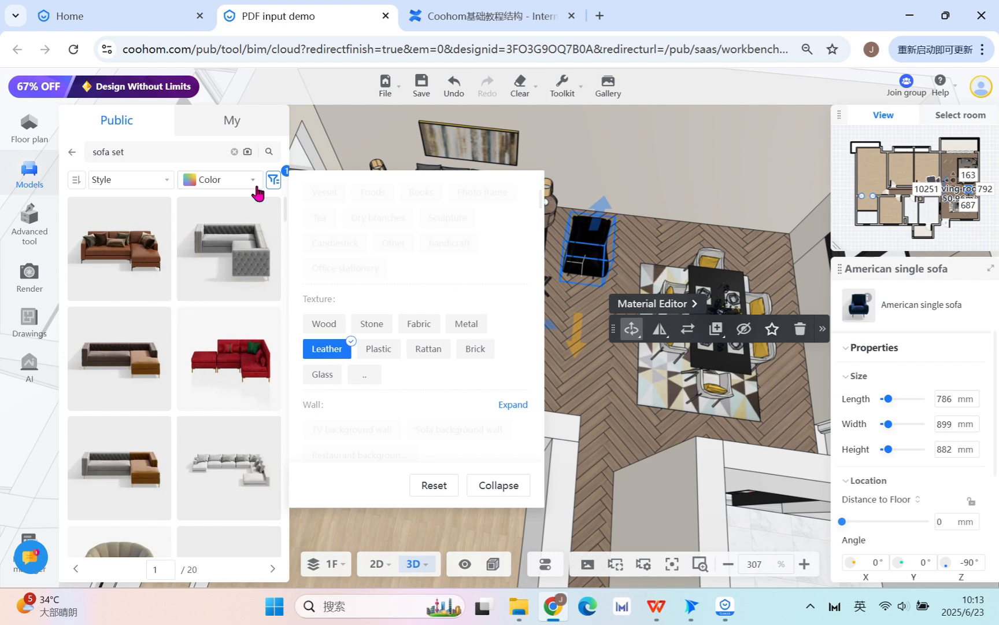
Step: Return to the model categories, open the image search's file picker and cancel it without choosing a picture
{"action": "left_click", "coordinate": [72, 152]}
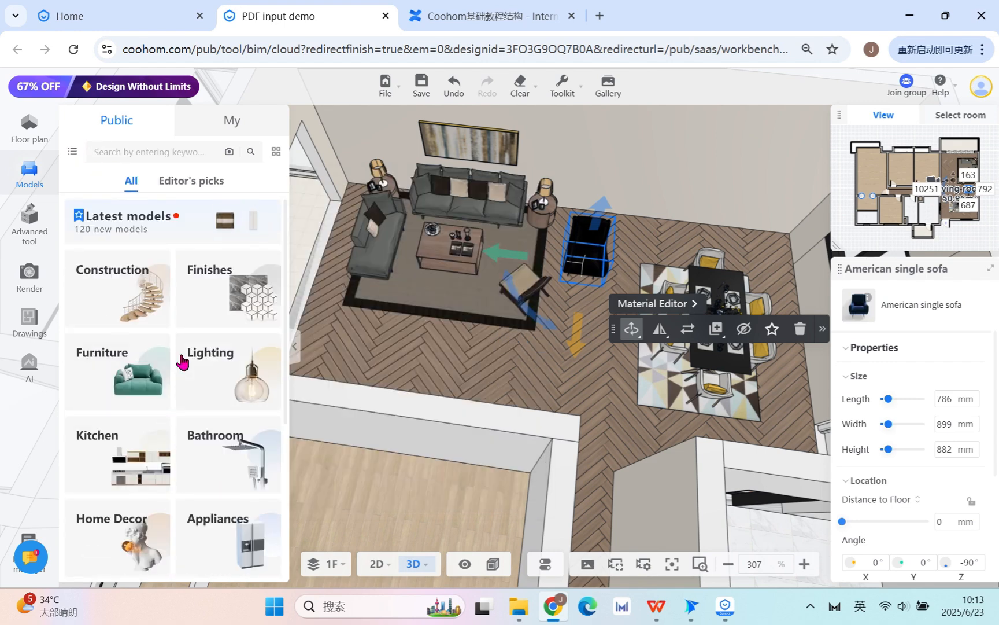
{"action": "left_click", "coordinate": [230, 153]}
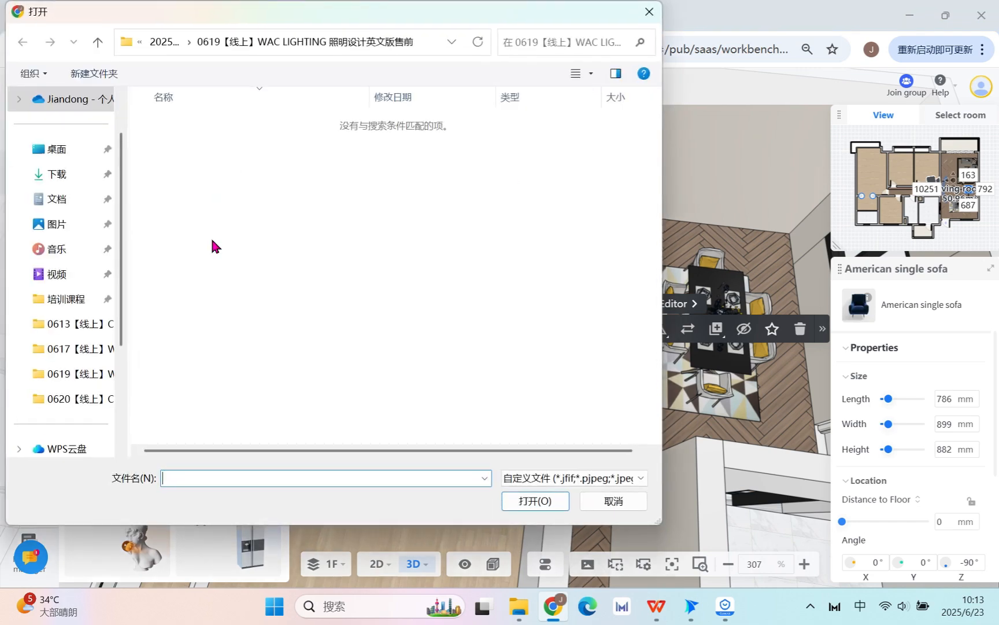
{"action": "left_click", "coordinate": [626, 498]}
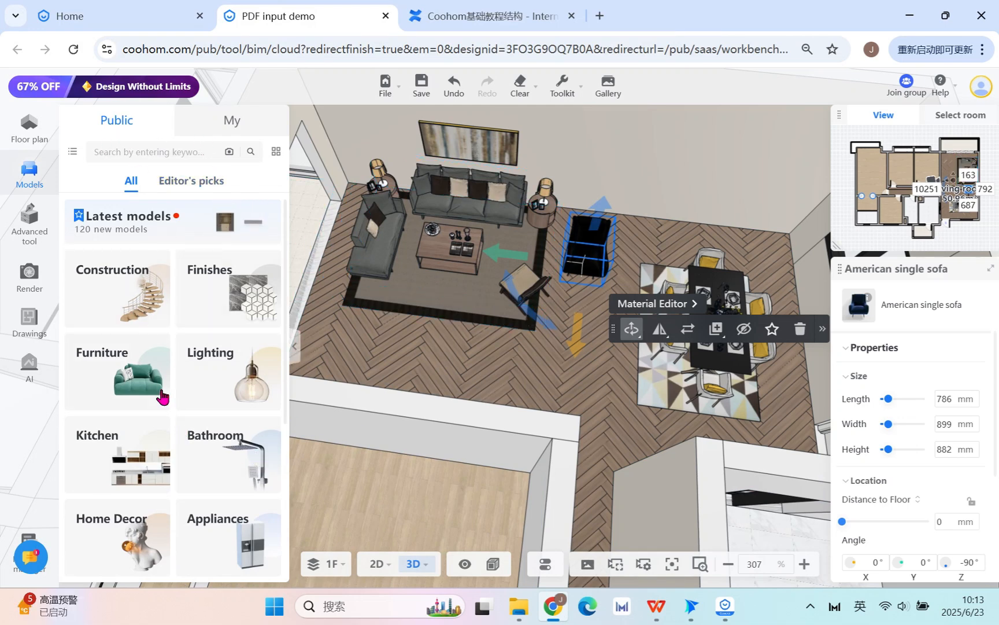
Step: Place the French dining table and chairs set from the Dining room editor's picks next to the existing dining table
{"action": "left_click", "coordinate": [181, 181]}
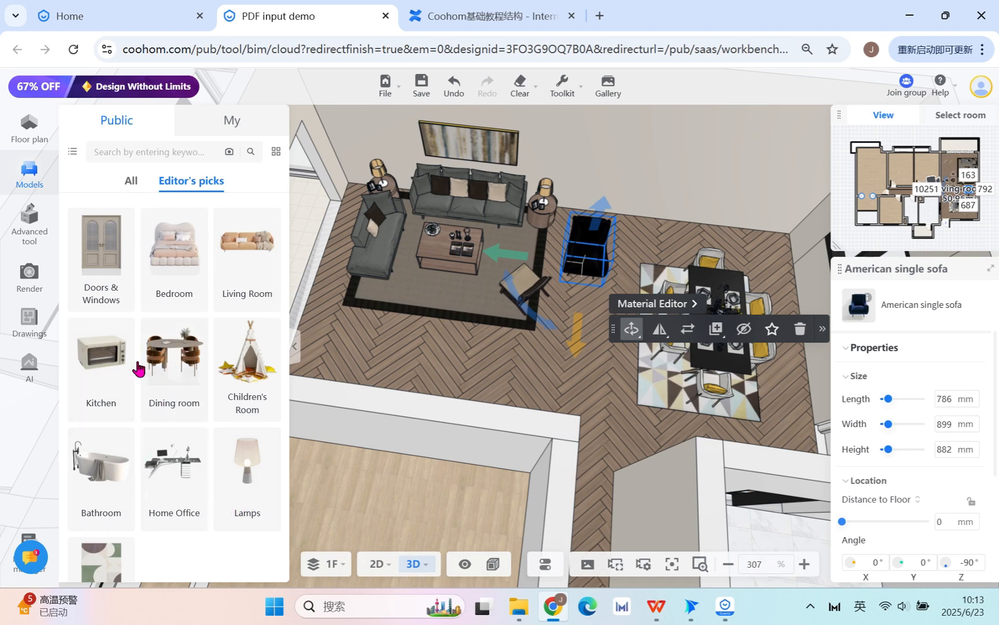
{"action": "left_click", "coordinate": [161, 366]}
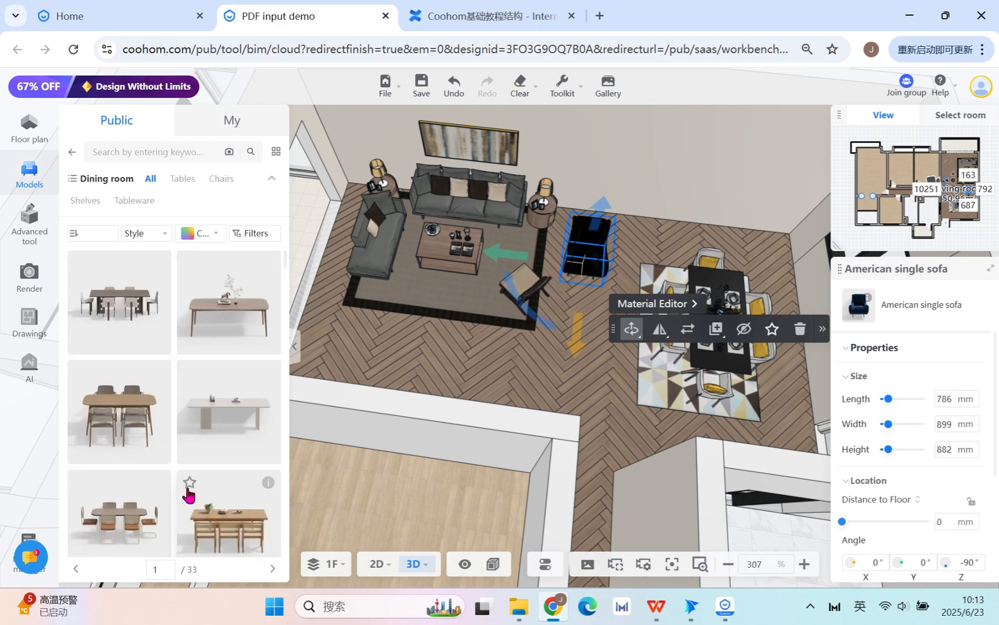
{"action": "scroll", "coordinate": [188, 489], "scroll_direction": "down", "scroll_amount": 1}
{"action": "right_click_drag", "start_coordinate": [404, 386], "coordinate": [382, 480]}
{"action": "scroll", "coordinate": [442, 425], "scroll_direction": "up", "scroll_amount": 2}
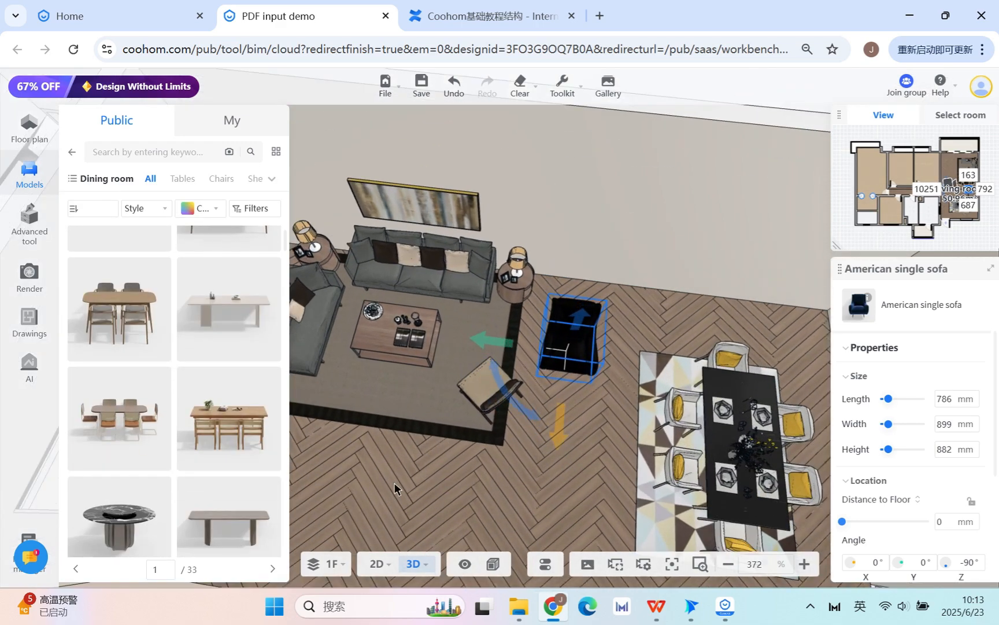
{"action": "scroll", "coordinate": [399, 480], "scroll_direction": "down", "scroll_amount": 1}
{"action": "left_click_drag", "start_coordinate": [144, 426], "coordinate": [592, 463]}
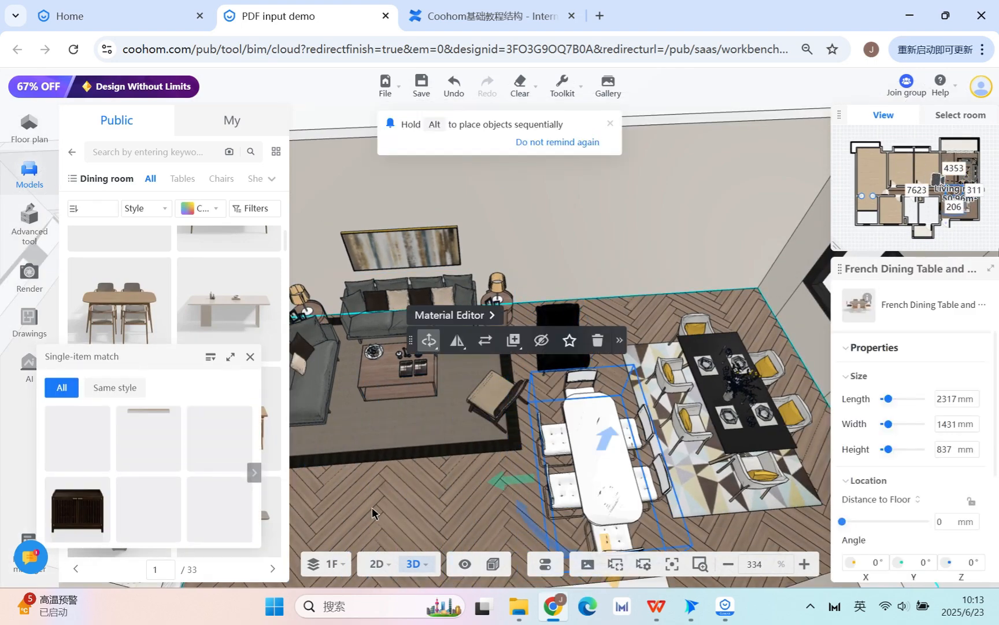
Step: Add the placed French dining set to the favorites and file it in a new folder named 1
{"action": "left_click_drag", "start_coordinate": [404, 464], "coordinate": [537, 455]}
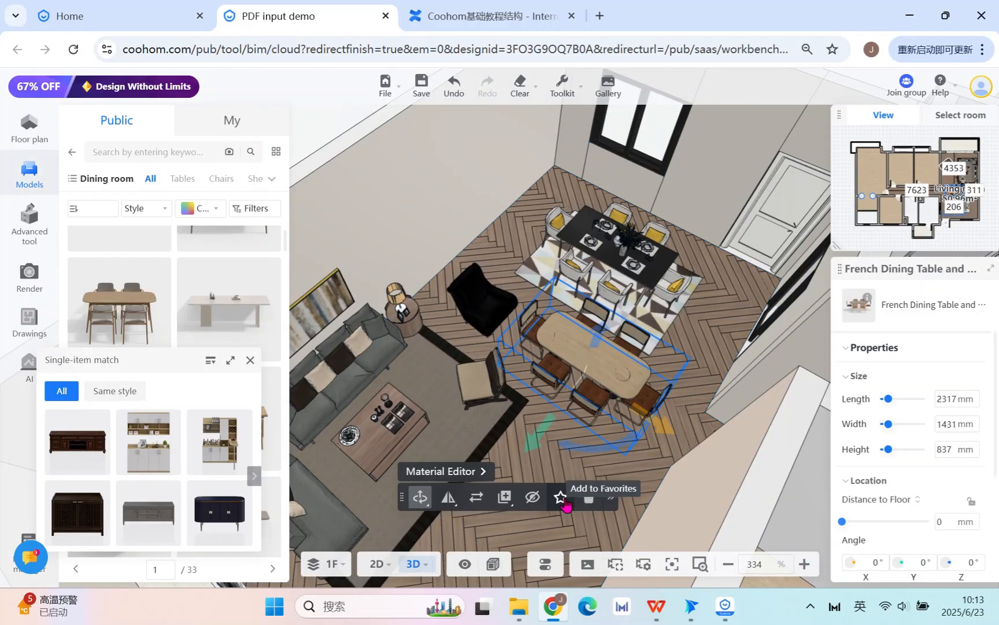
{"action": "left_click", "coordinate": [560, 498]}
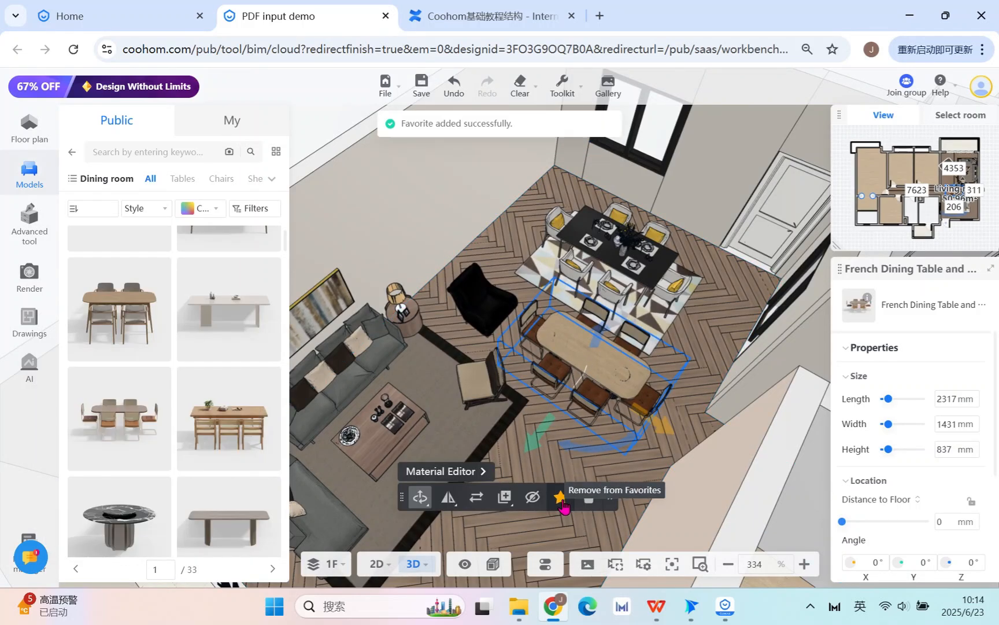
{"action": "left_click", "coordinate": [614, 501]}
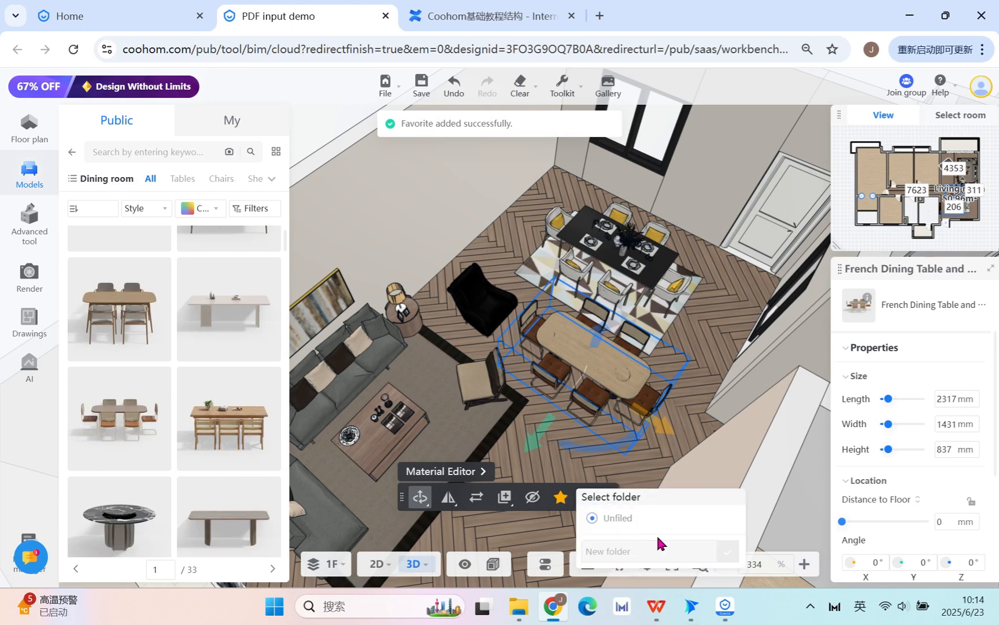
{"action": "left_click", "coordinate": [642, 552]}
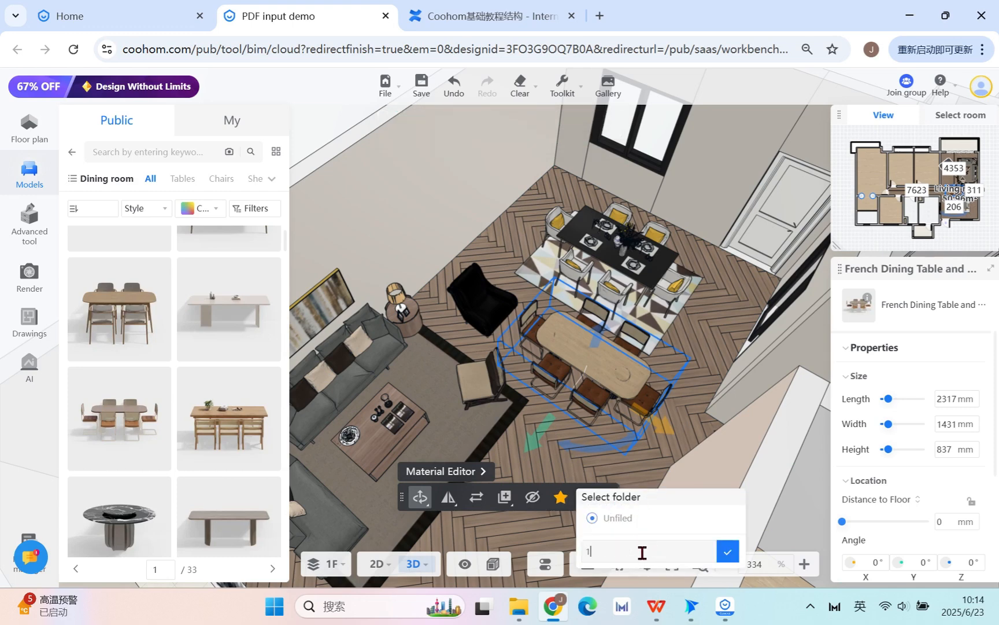
{"action": "left_click", "coordinate": [728, 552]}
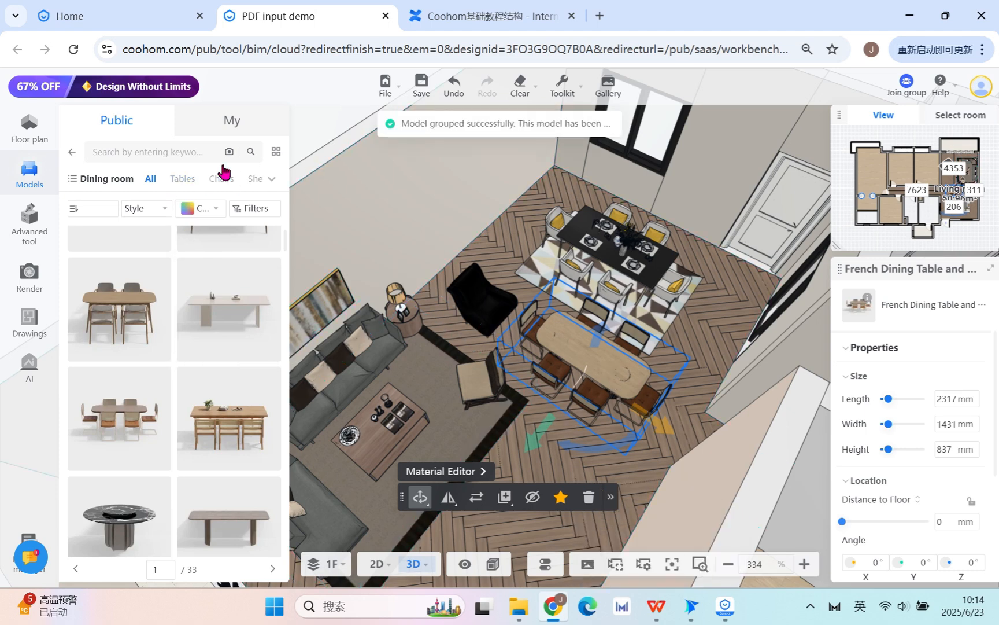
Step: View the saved dining set in My Favorites and delete the placed French dining set from the living room
{"action": "left_click", "coordinate": [255, 125]}
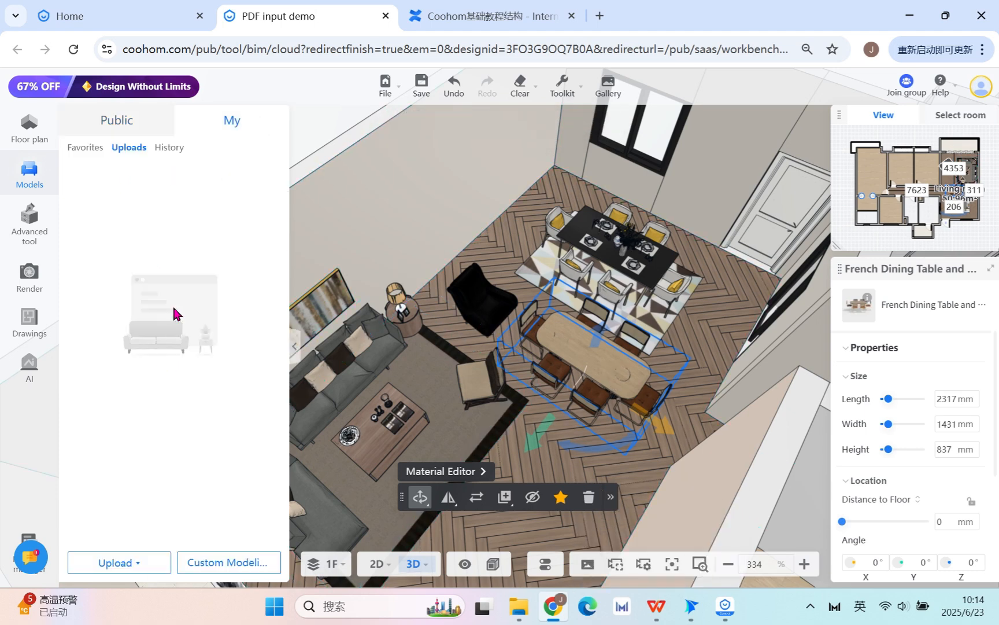
{"action": "left_click", "coordinate": [87, 149]}
{"action": "left_click", "coordinate": [114, 265]}
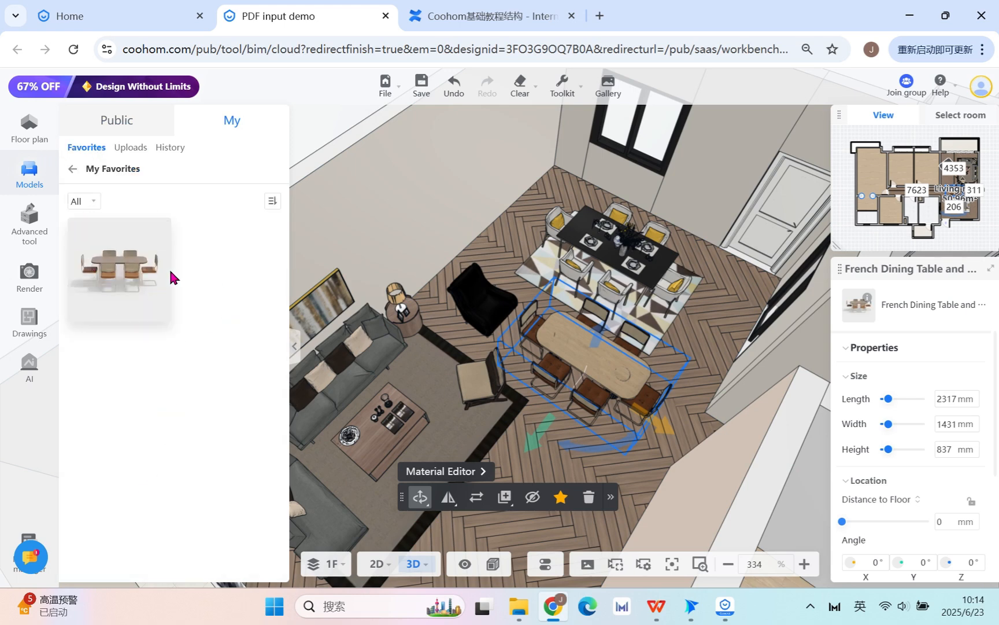
{"action": "left_click", "coordinate": [589, 497]}
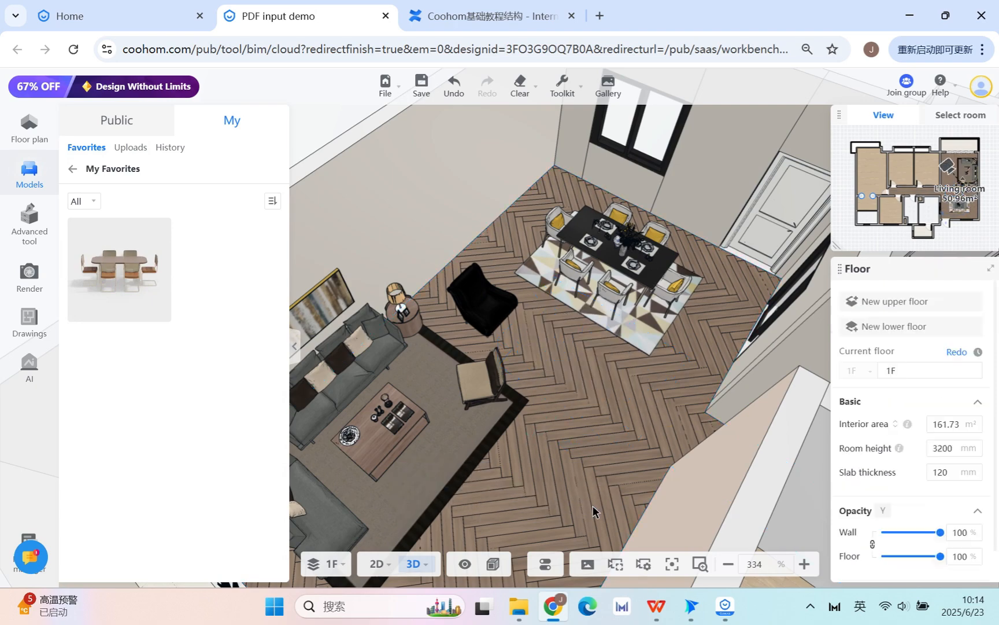
Step: Shift the grey living room sofa set slightly on the floor and switch to the 2D floor plan
{"action": "left_click_drag", "start_coordinate": [630, 419], "coordinate": [437, 428]}
{"action": "right_click_drag", "start_coordinate": [437, 424], "coordinate": [591, 495]}
{"action": "scroll", "coordinate": [636, 487], "scroll_direction": "up", "scroll_amount": 3}
{"action": "mouse_move", "coordinate": [591, 495]}
{"action": "left_mouse_down"}
{"action": "mouse_move", "coordinate": [535, 349]}
{"action": "mouse_move", "coordinate": [654, 437]}
{"action": "mouse_move", "coordinate": [591, 476]}
{"action": "left_mouse_up"}
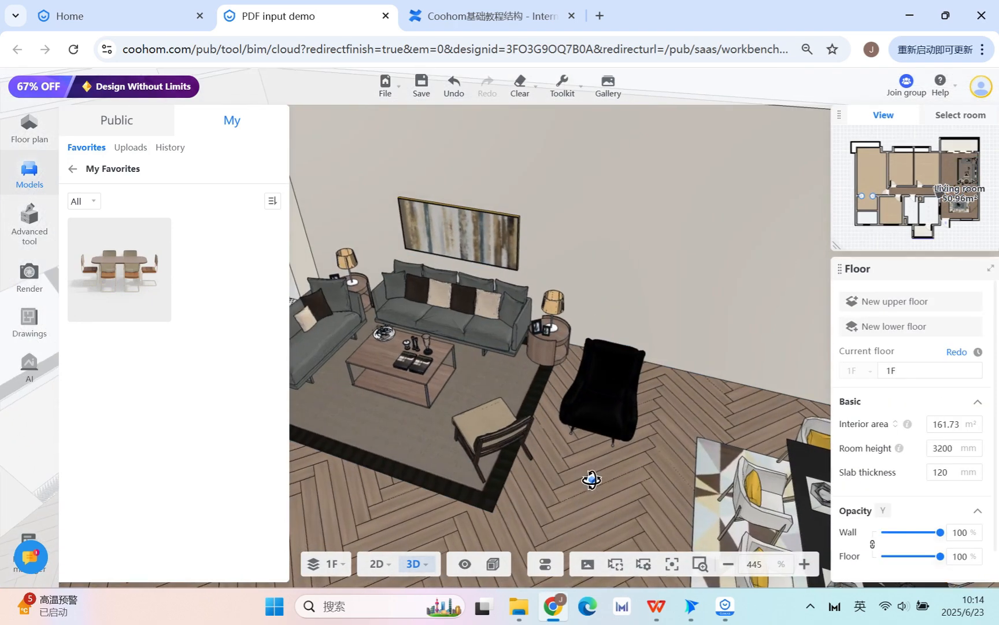
{"action": "left_click", "coordinate": [485, 311]}
{"action": "right_click_drag", "start_coordinate": [454, 508], "coordinate": [558, 511]}
{"action": "mouse_move", "coordinate": [453, 435]}
{"action": "left_mouse_down"}
{"action": "mouse_move", "coordinate": [445, 466]}
{"action": "mouse_move", "coordinate": [457, 440]}
{"action": "mouse_move", "coordinate": [445, 461]}
{"action": "mouse_move", "coordinate": [456, 442]}
{"action": "mouse_move", "coordinate": [447, 461]}
{"action": "mouse_move", "coordinate": [449, 453]}
{"action": "left_mouse_up"}
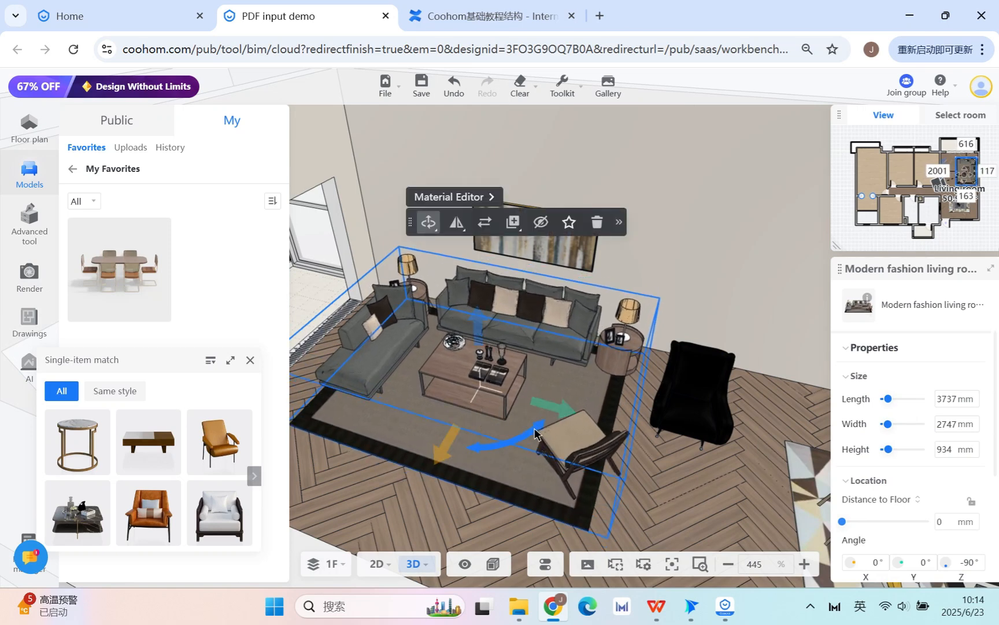
{"action": "mouse_move", "coordinate": [540, 428]}
{"action": "left_mouse_down"}
{"action": "mouse_move", "coordinate": [518, 439]}
{"action": "mouse_move", "coordinate": [551, 428]}
{"action": "mouse_move", "coordinate": [509, 458]}
{"action": "mouse_move", "coordinate": [533, 446]}
{"action": "left_mouse_up"}
{"action": "left_click", "coordinate": [376, 564]}
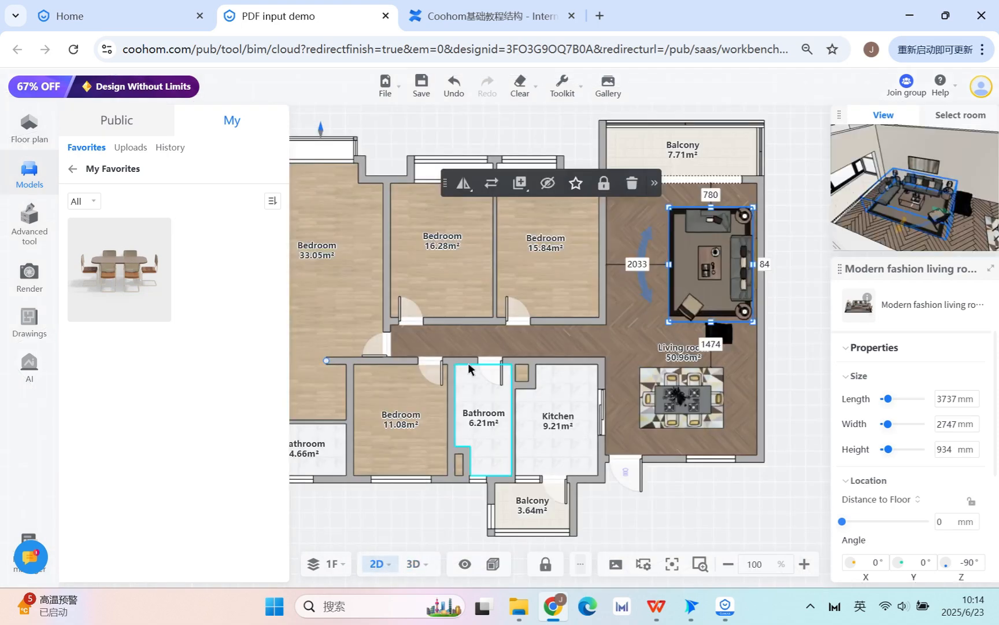
Step: Shift the grey living room sofa set in the floor plan and set its distance to the wall behind the sofa to 0 mm
{"action": "scroll", "coordinate": [460, 407], "scroll_direction": "up", "scroll_amount": 3}
{"action": "scroll", "coordinate": [656, 405], "scroll_direction": "up", "scroll_amount": 5}
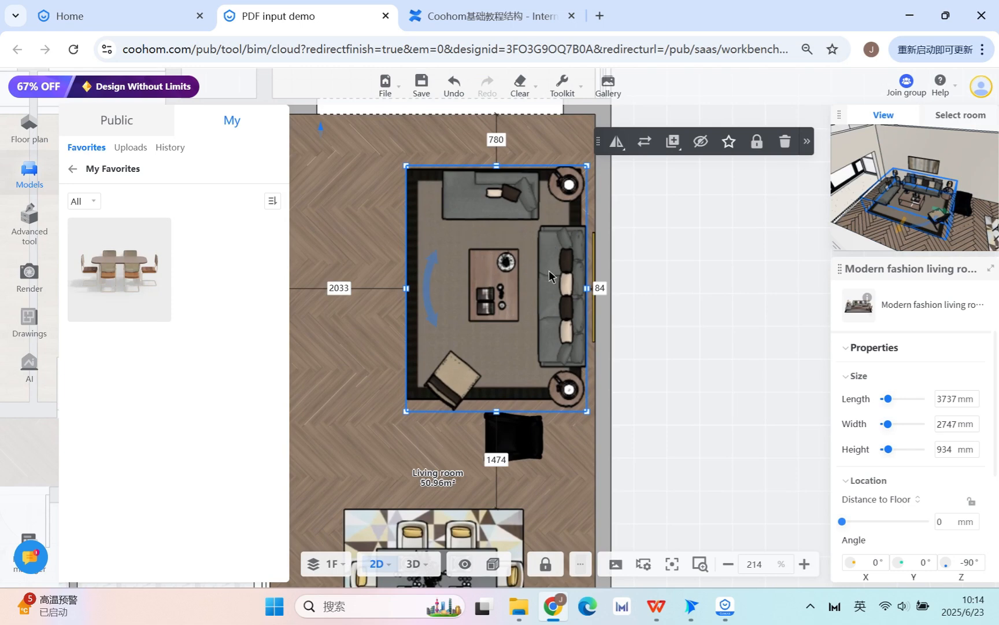
{"action": "left_click_drag", "start_coordinate": [489, 233], "coordinate": [487, 205]}
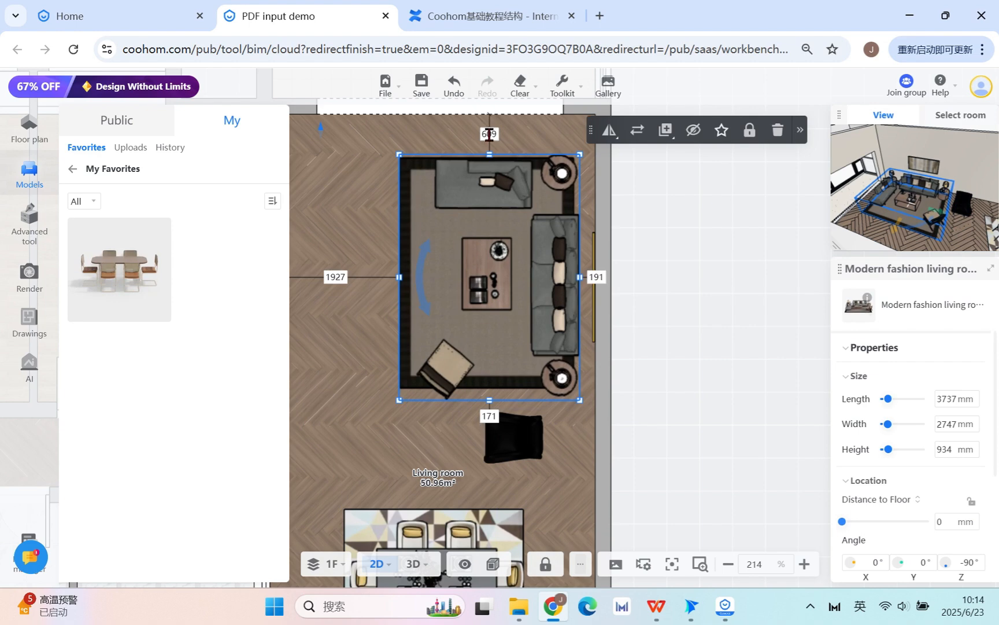
{"action": "left_click", "coordinate": [489, 134]}
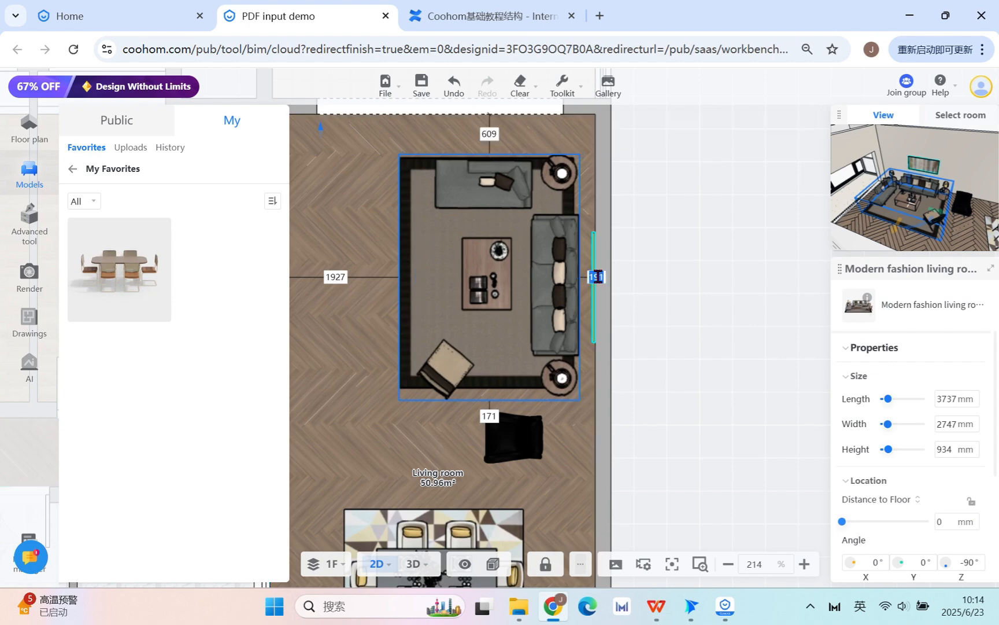
{"action": "type", "text": "0"}
{"action": "key", "text": "Return"}
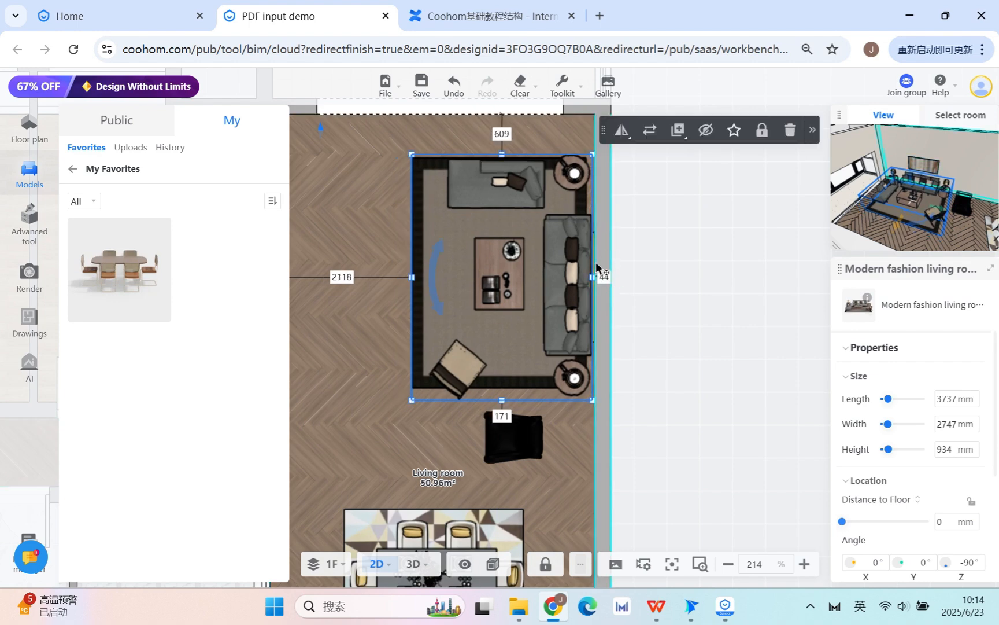
{"action": "scroll", "coordinate": [596, 265], "scroll_direction": "up", "scroll_amount": 2}
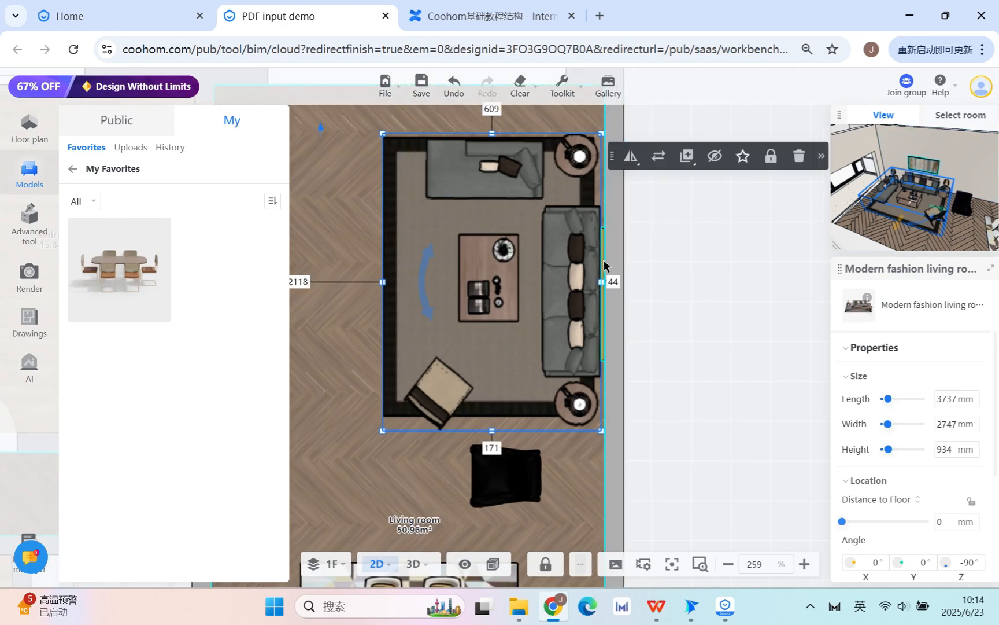
Step: Move the black American single sofa to about 279 mm from the sofa set and 812 mm from the wall, and show the 3D view
{"action": "scroll", "coordinate": [416, 468], "scroll_direction": "down", "scroll_amount": 1}
{"action": "left_click_drag", "start_coordinate": [410, 468], "coordinate": [622, 415]}
{"action": "left_click", "coordinate": [590, 441]}
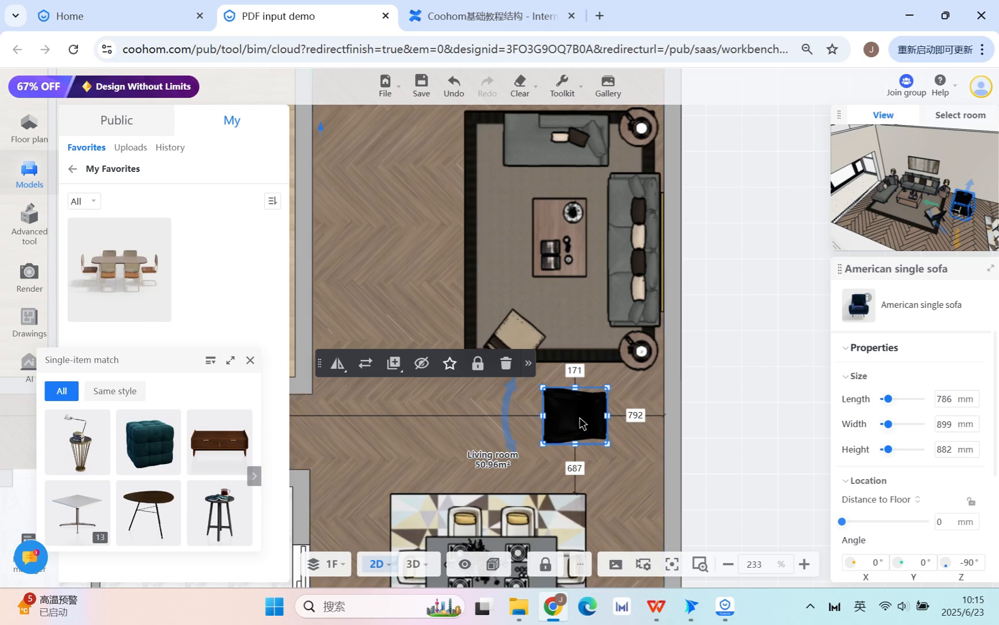
{"action": "scroll", "coordinate": [580, 422], "scroll_direction": "up", "scroll_amount": 5}
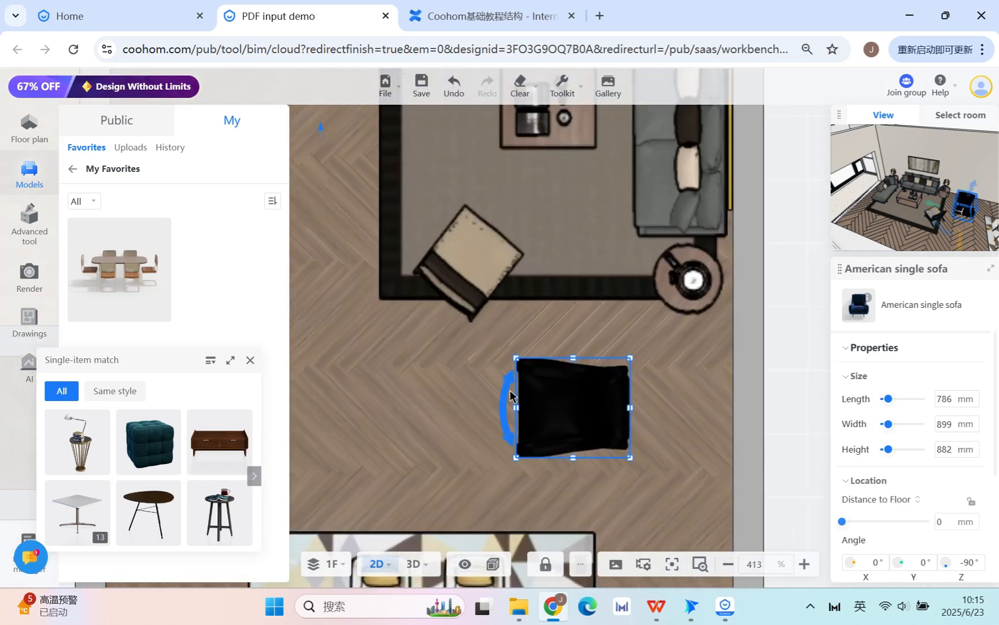
{"action": "scroll", "coordinate": [510, 396], "scroll_direction": "down", "scroll_amount": 1}
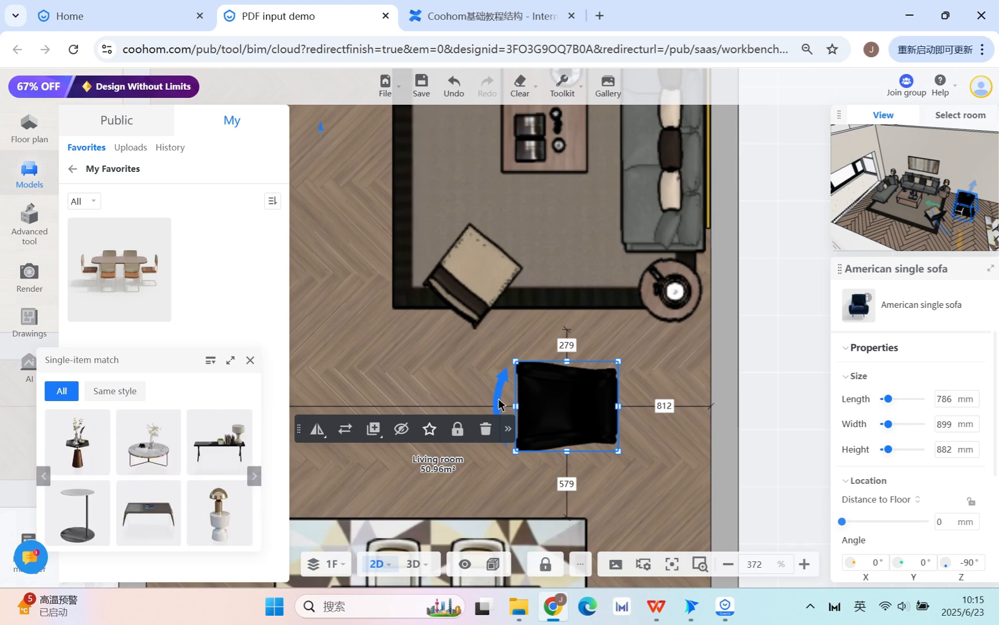
{"action": "scroll", "coordinate": [485, 386], "scroll_direction": "down", "scroll_amount": 2}
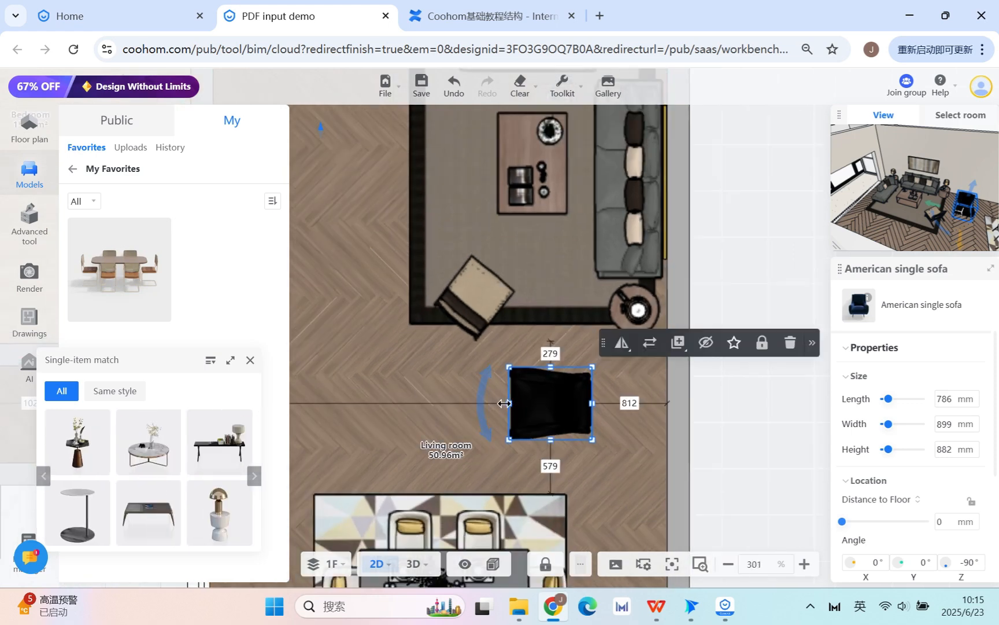
{"action": "left_click", "coordinate": [413, 563]}
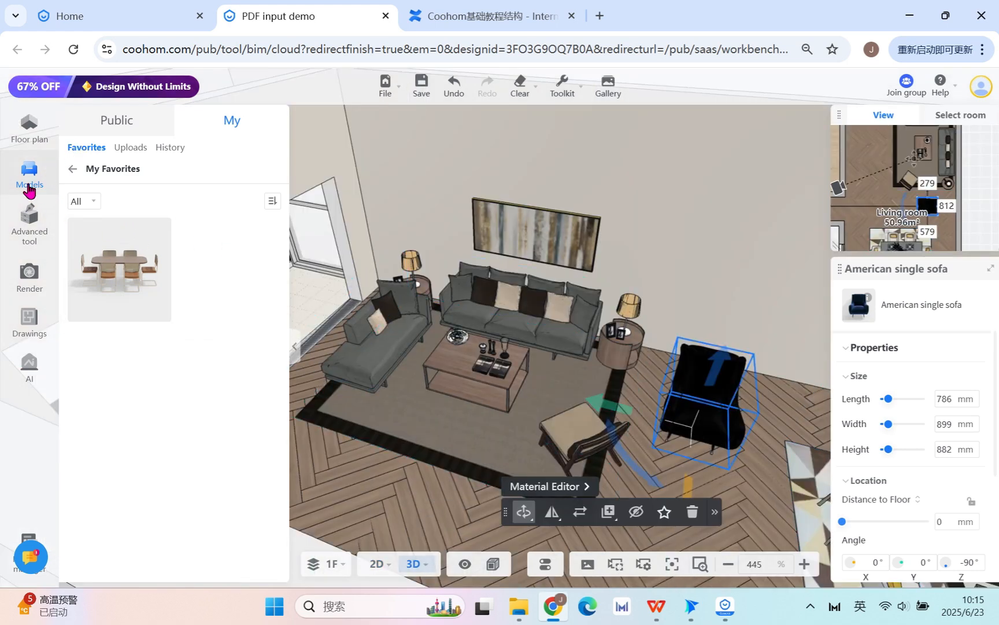
Step: Open the Storage category of Furniture in the public model library and return to the 2D floor plan
{"action": "left_click", "coordinate": [128, 127]}
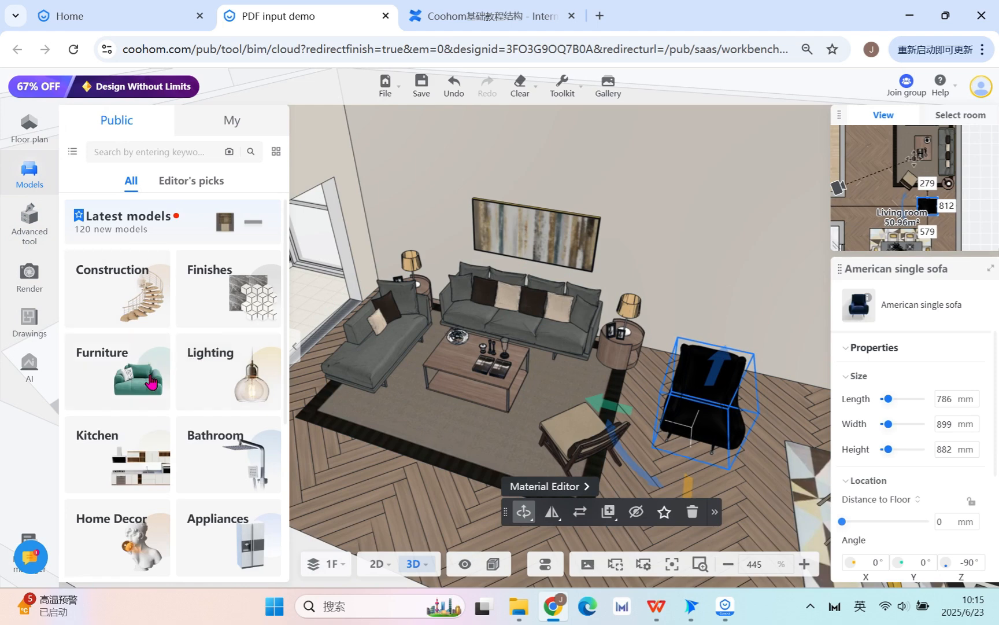
{"action": "left_click", "coordinate": [152, 381]}
{"action": "left_click", "coordinate": [89, 347]}
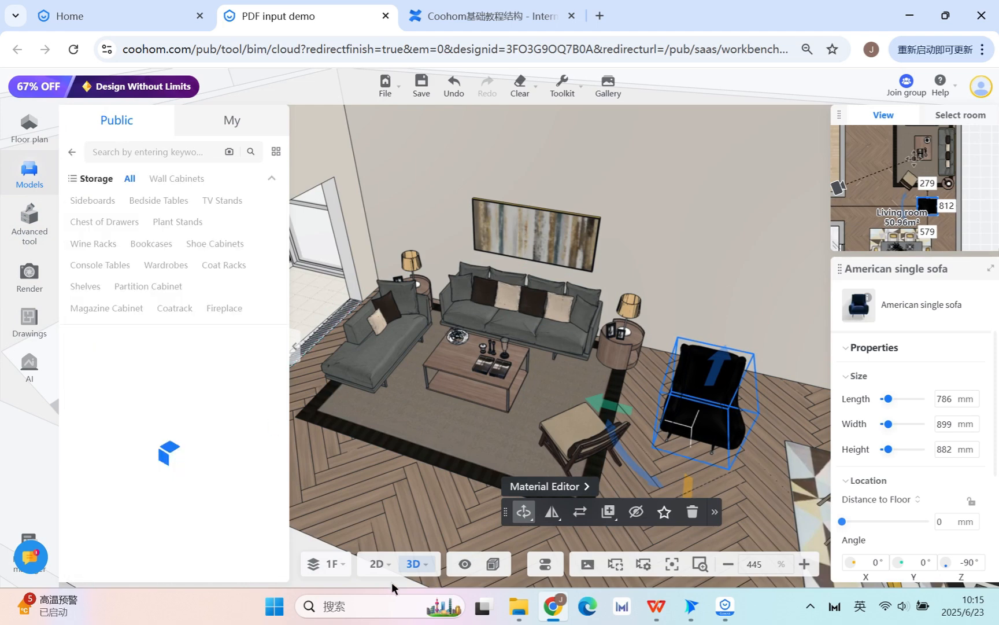
{"action": "left_click", "coordinate": [376, 564]}
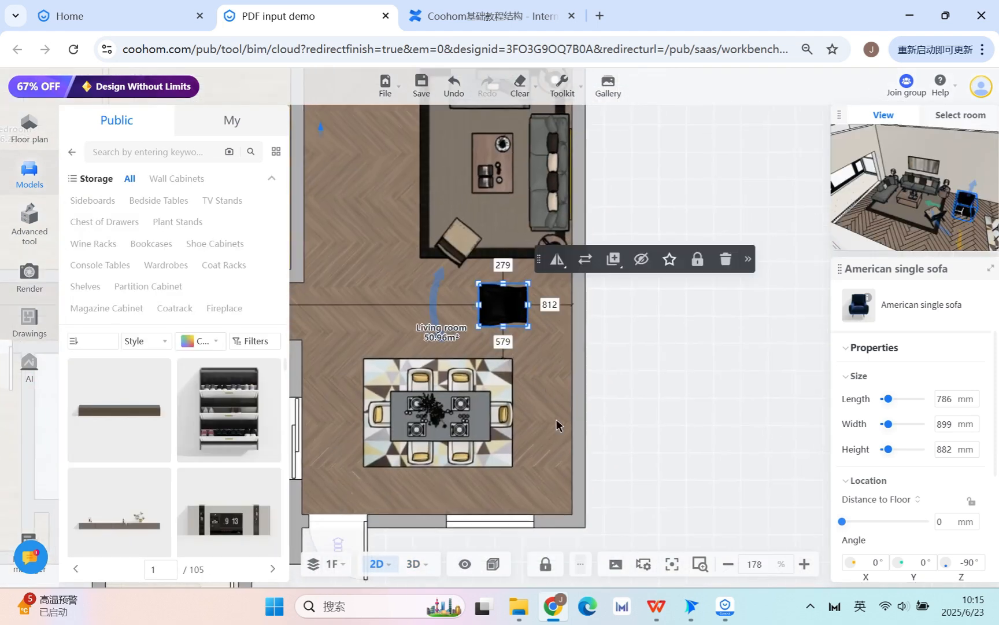
Step: Place the modern decorative shelf from the Storage models beside the dining table, about 115 mm off the living room wall
{"action": "scroll", "coordinate": [217, 514], "scroll_direction": "down", "scroll_amount": 3}
{"action": "scroll", "coordinate": [217, 515], "scroll_direction": "down", "scroll_amount": 5}
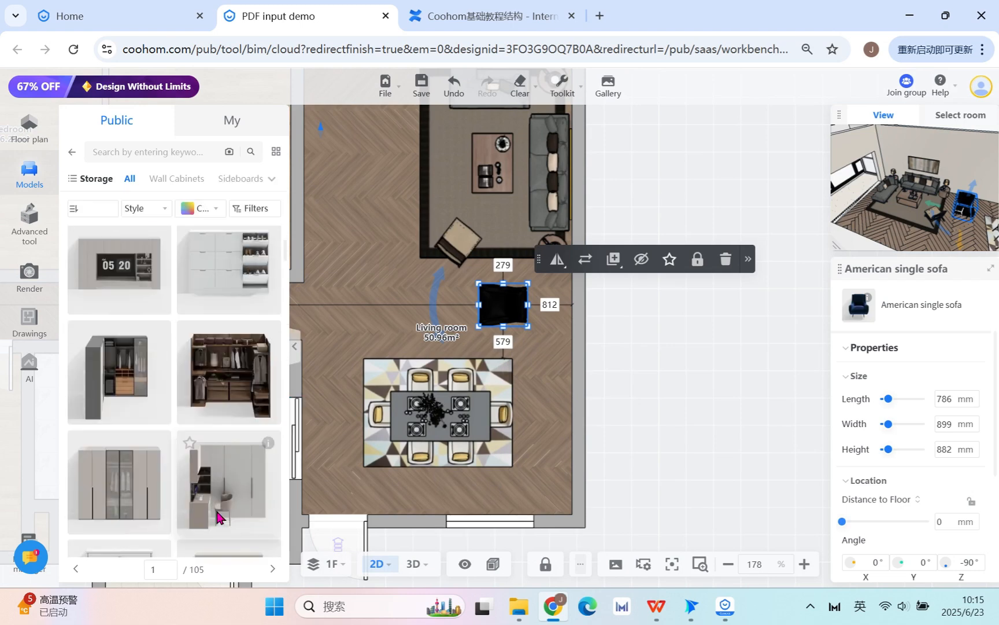
{"action": "scroll", "coordinate": [203, 460], "scroll_direction": "down", "scroll_amount": 6}
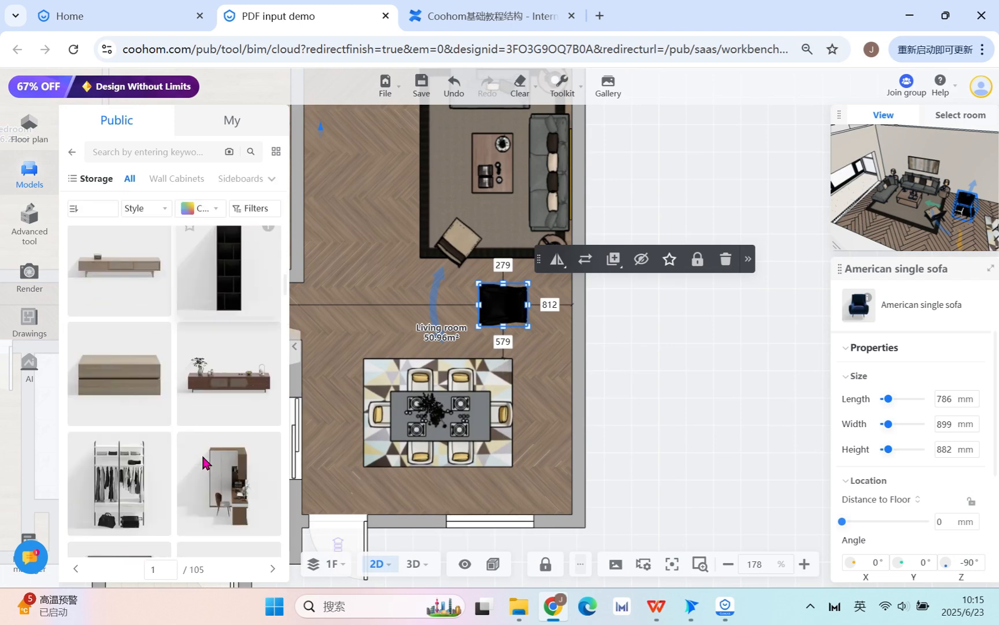
{"action": "scroll", "coordinate": [202, 460], "scroll_direction": "down", "scroll_amount": 4}
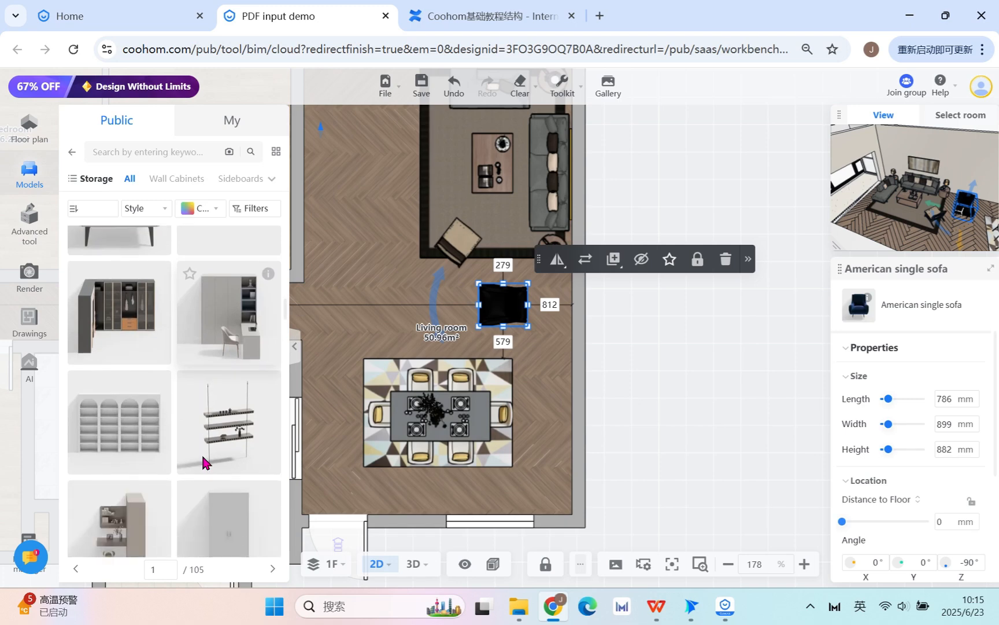
{"action": "scroll", "coordinate": [202, 474], "scroll_direction": "down", "scroll_amount": 2}
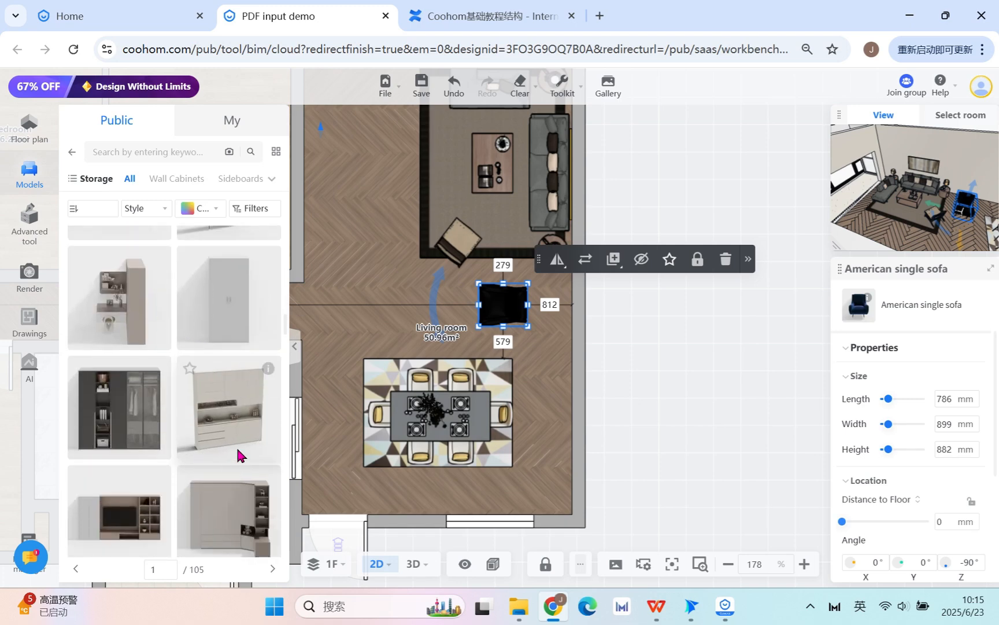
{"action": "left_click", "coordinate": [236, 445]}
{"action": "left_click", "coordinate": [558, 423]}
{"action": "scroll", "coordinate": [557, 404], "scroll_direction": "up", "scroll_amount": 5}
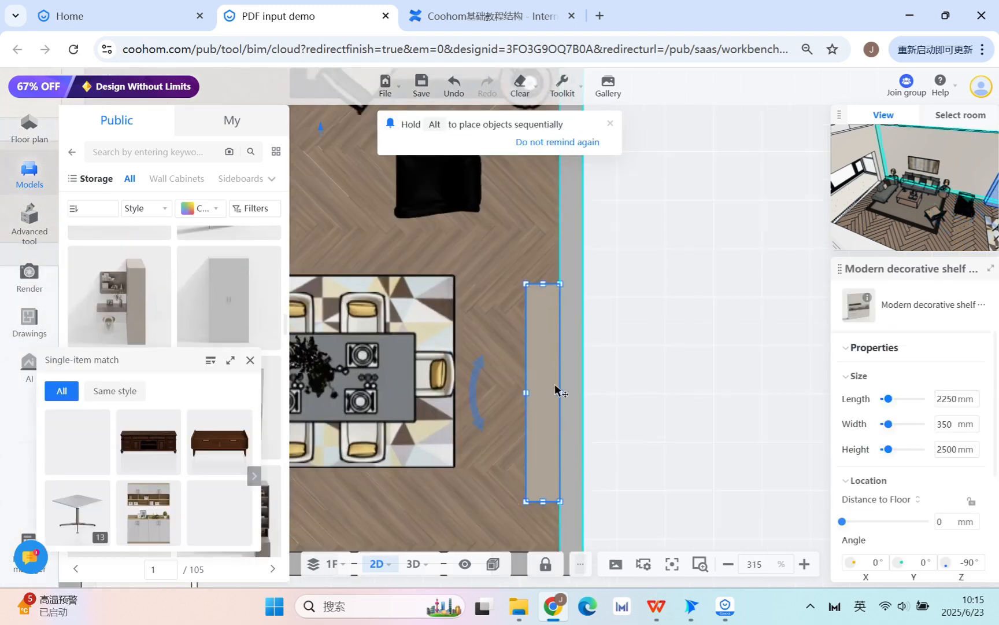
{"action": "left_click_drag", "start_coordinate": [538, 352], "coordinate": [527, 351]}
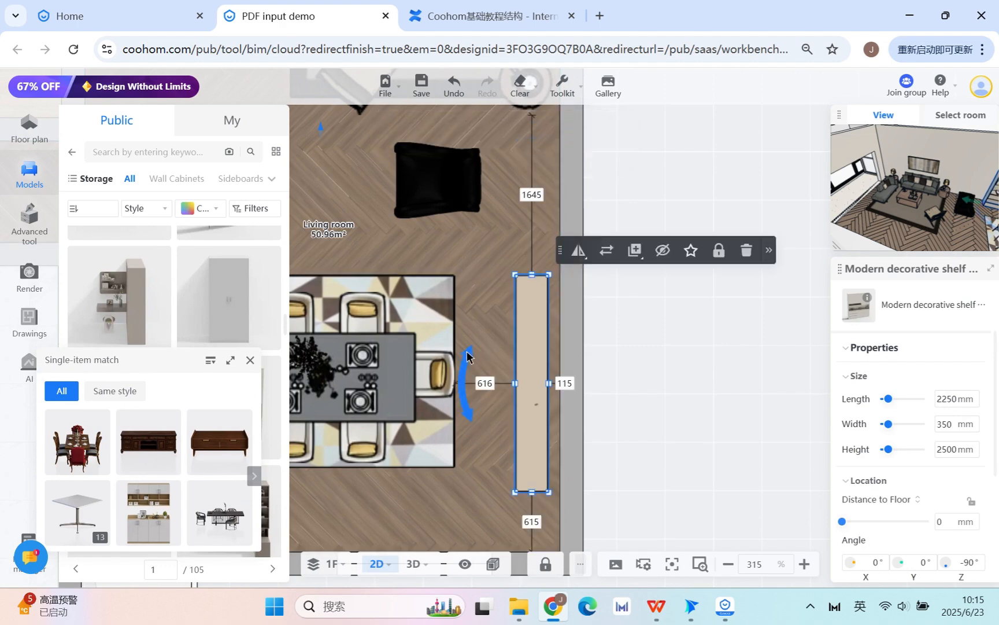
Step: Inspect the decorative shelf in 3D, set its distance to the wall to 0 mm in the floor plan, and return to 3D
{"action": "left_click", "coordinate": [413, 564]}
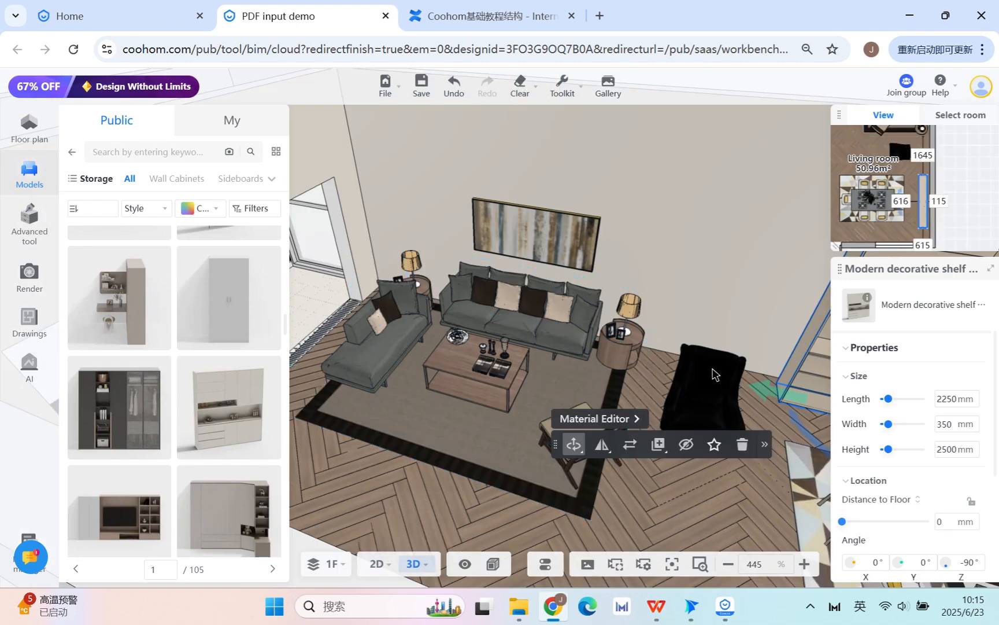
{"action": "right_click_drag", "start_coordinate": [503, 280], "coordinate": [434, 281]}
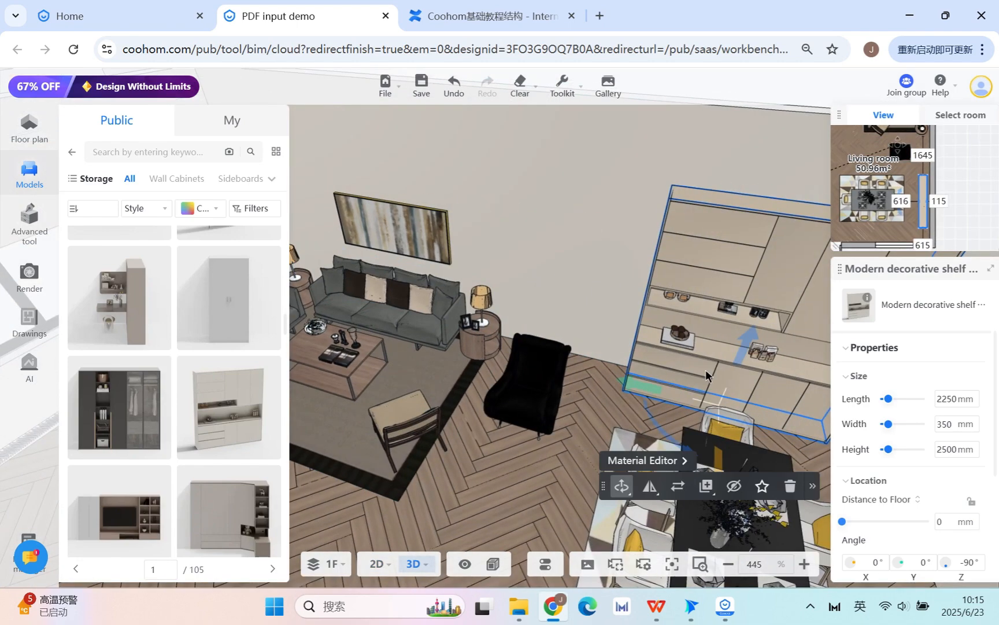
{"action": "left_click", "coordinate": [393, 566]}
{"action": "left_click", "coordinate": [564, 383]}
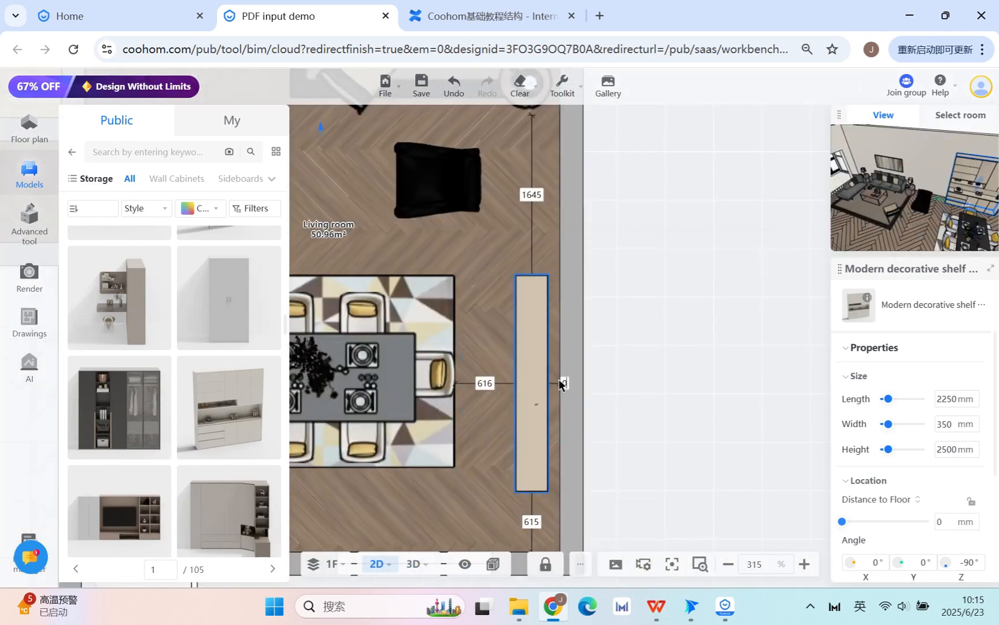
{"action": "left_click", "coordinate": [413, 564]}
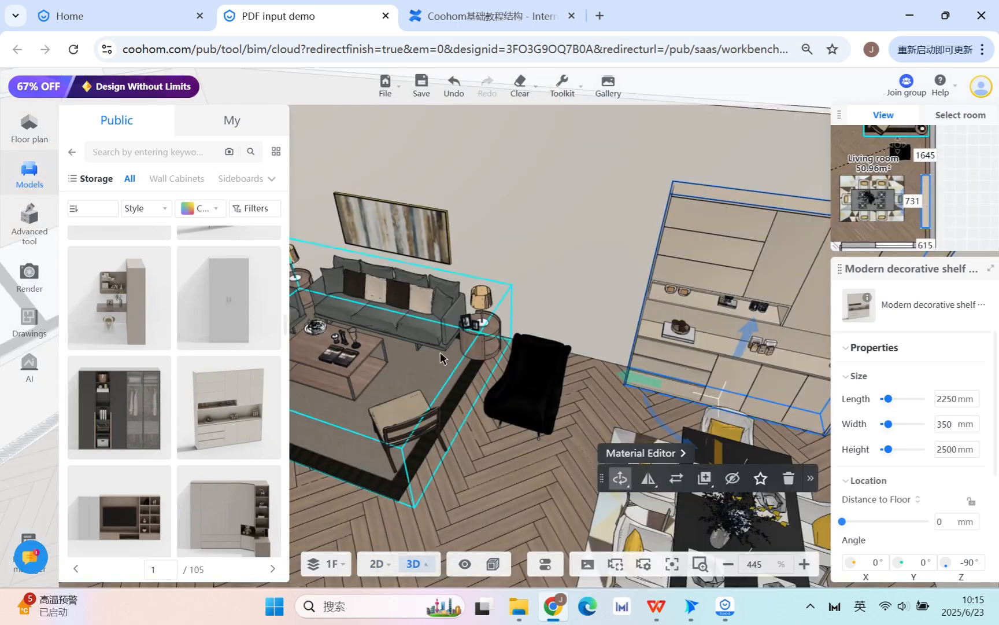
Step: Mirror the grey living room sofa set so the chaise sits on the side facing the dining area
{"action": "scroll", "coordinate": [440, 358], "scroll_direction": "down", "scroll_amount": 1}
{"action": "left_click_drag", "start_coordinate": [502, 404], "coordinate": [400, 471]}
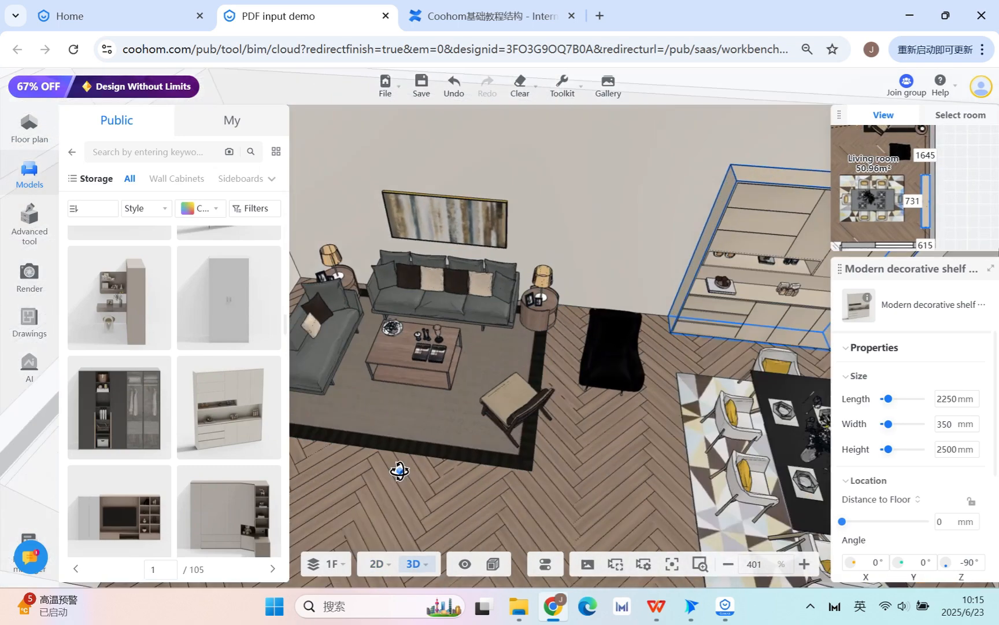
{"action": "left_click", "coordinate": [403, 350]}
{"action": "mouse_move", "coordinate": [617, 231]}
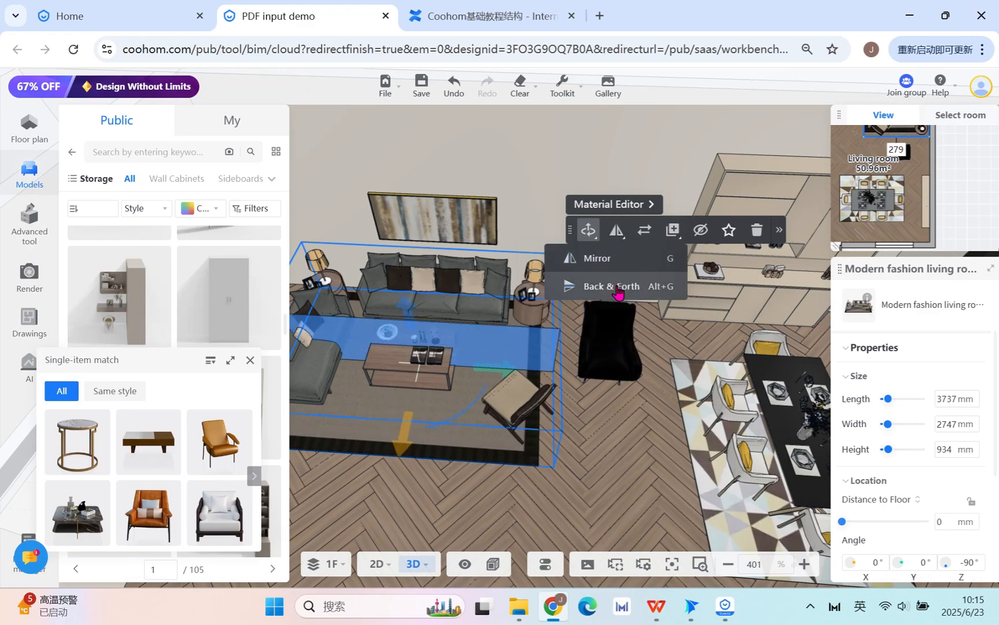
{"action": "left_click", "coordinate": [616, 259]}
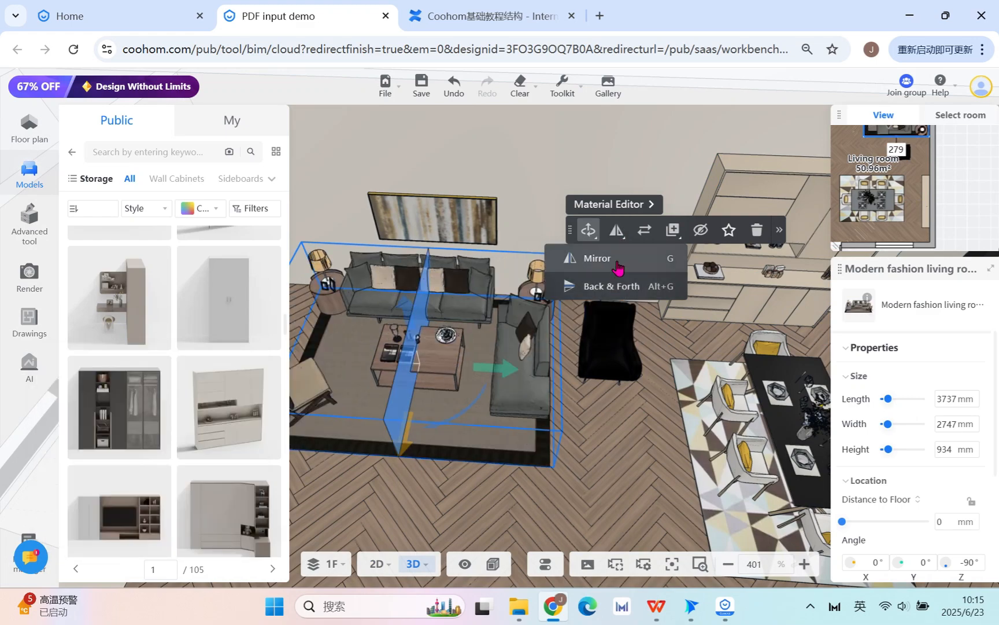
{"action": "left_click", "coordinate": [618, 262]}
{"action": "left_click", "coordinate": [618, 264]}
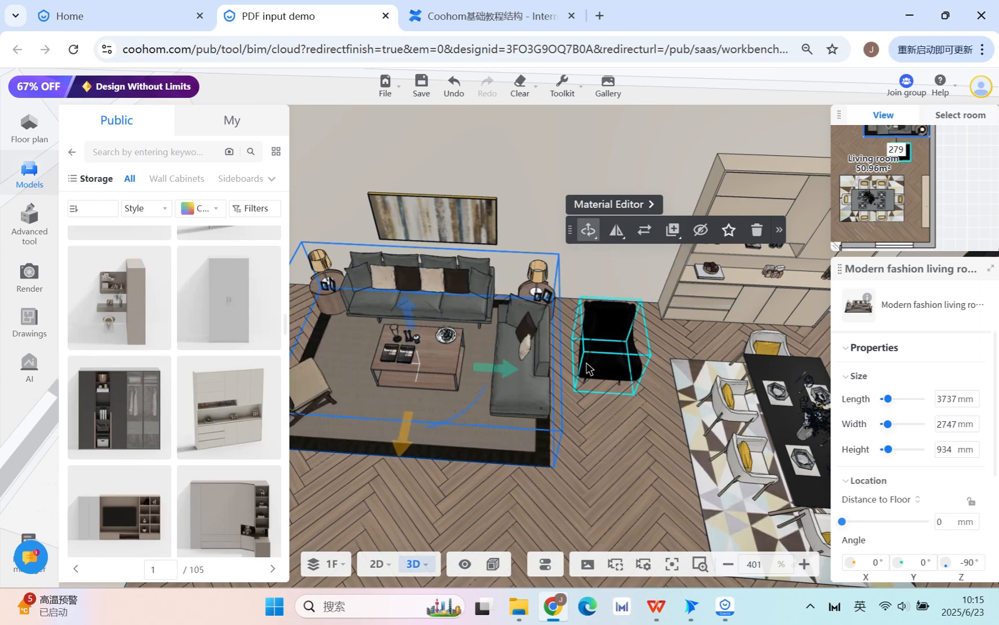
Step: Rotate the American single sofa to a Z angle of -135° and shift it on the floor between the sofa set and dining table
{"action": "scroll", "coordinate": [598, 455], "scroll_direction": "up", "scroll_amount": 3}
{"action": "left_click", "coordinate": [474, 389]}
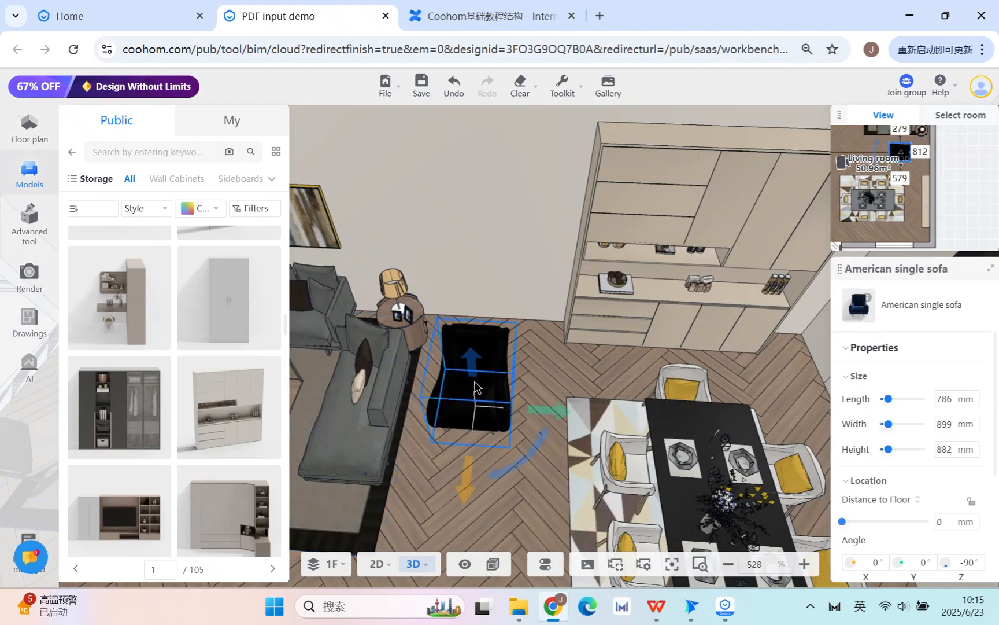
{"action": "left_click_drag", "start_coordinate": [520, 471], "coordinate": [494, 457]}
{"action": "left_click_drag", "start_coordinate": [432, 501], "coordinate": [532, 451]}
{"action": "left_click_drag", "start_coordinate": [504, 486], "coordinate": [477, 479]}
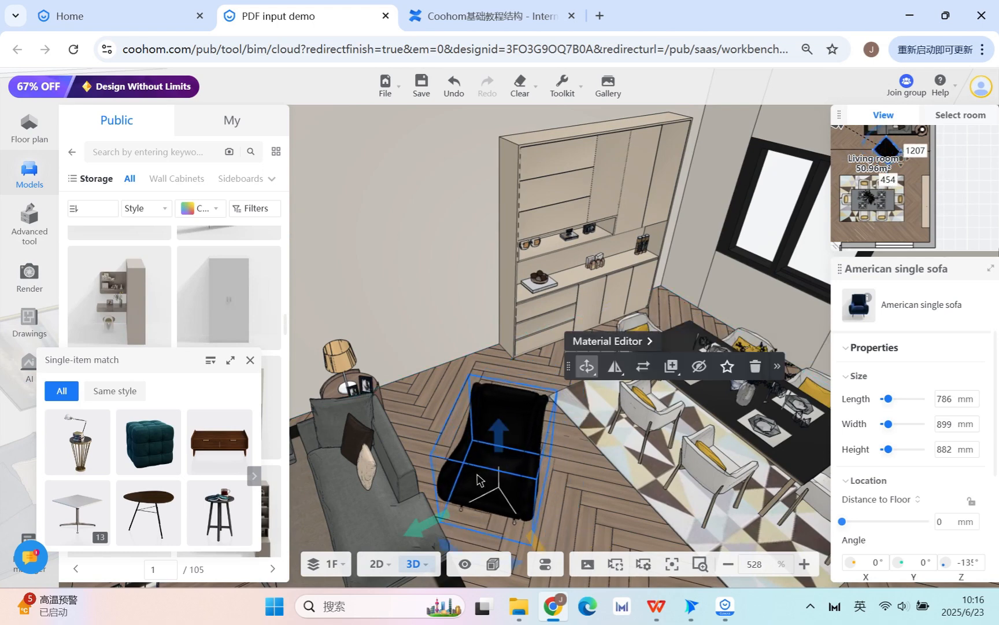
Step: Replace the American single sofa with the Jane O gray single sofa after trying two green armchairs from the public library
{"action": "left_click", "coordinate": [642, 367]}
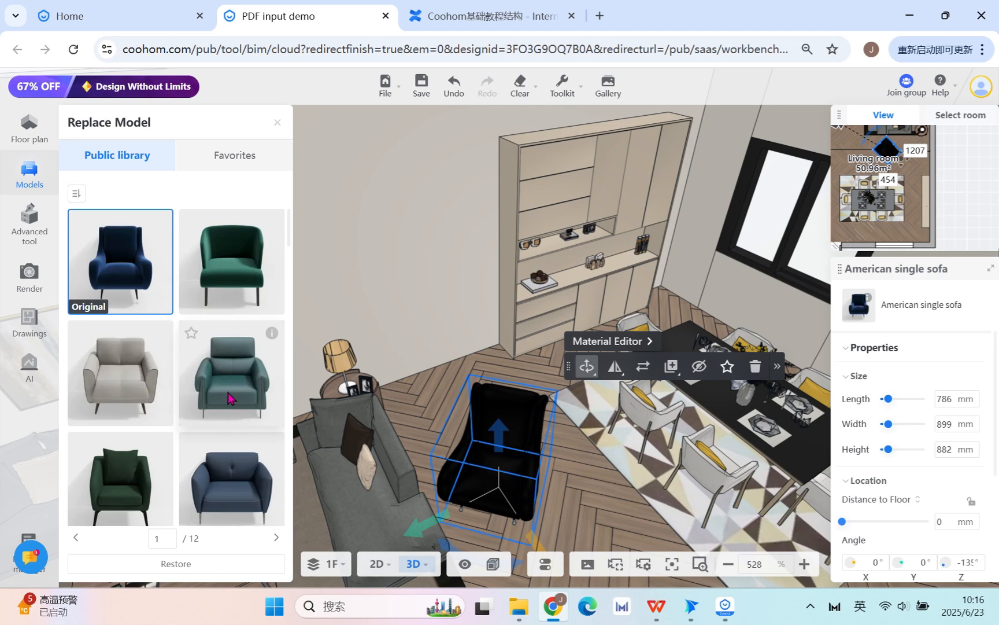
{"action": "scroll", "coordinate": [228, 393], "scroll_direction": "down", "scroll_amount": 1}
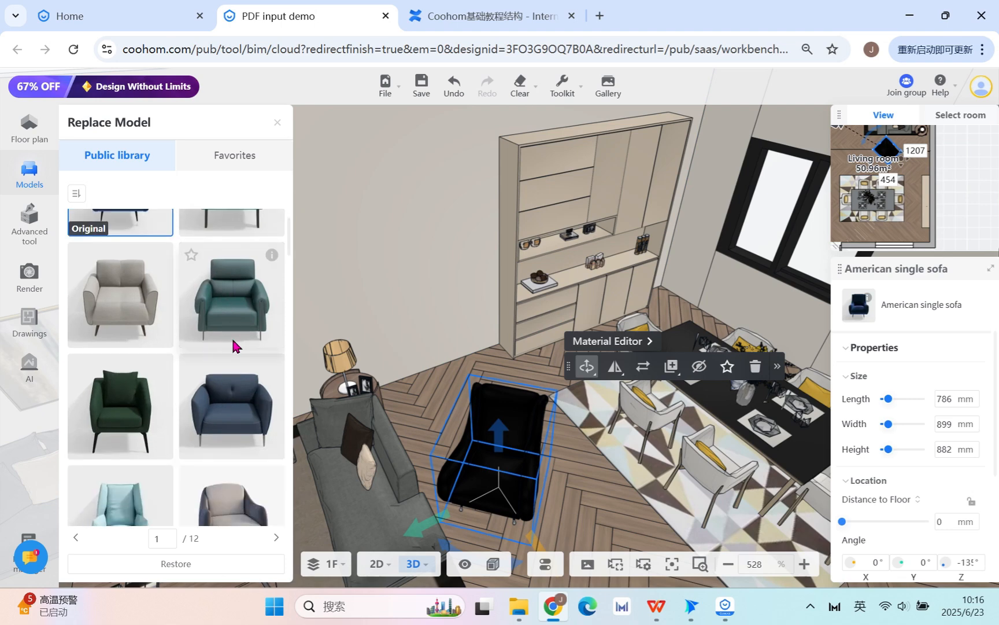
{"action": "left_click", "coordinate": [237, 307]}
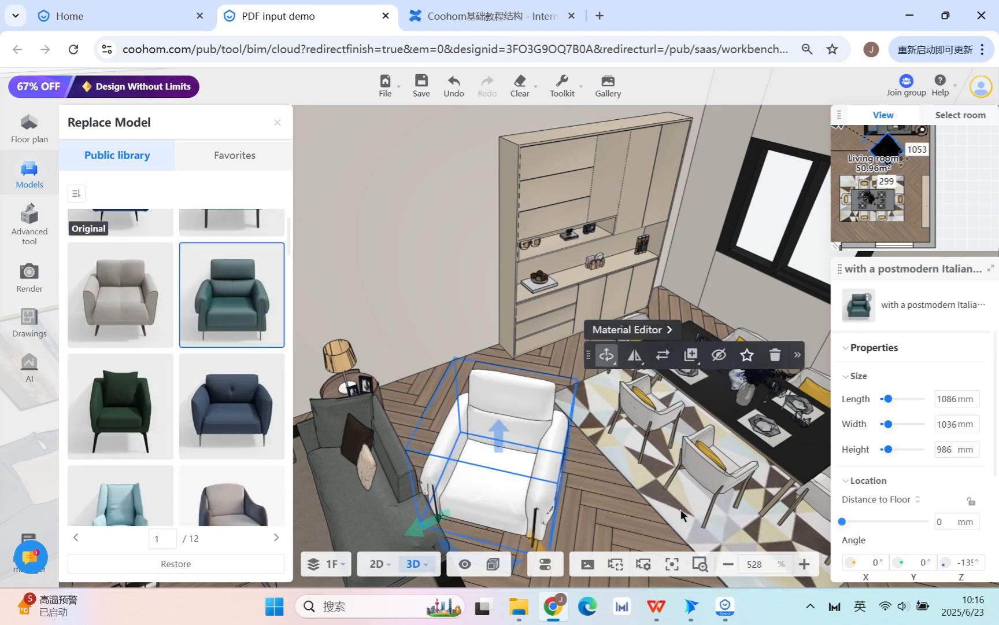
{"action": "left_click", "coordinate": [139, 417]}
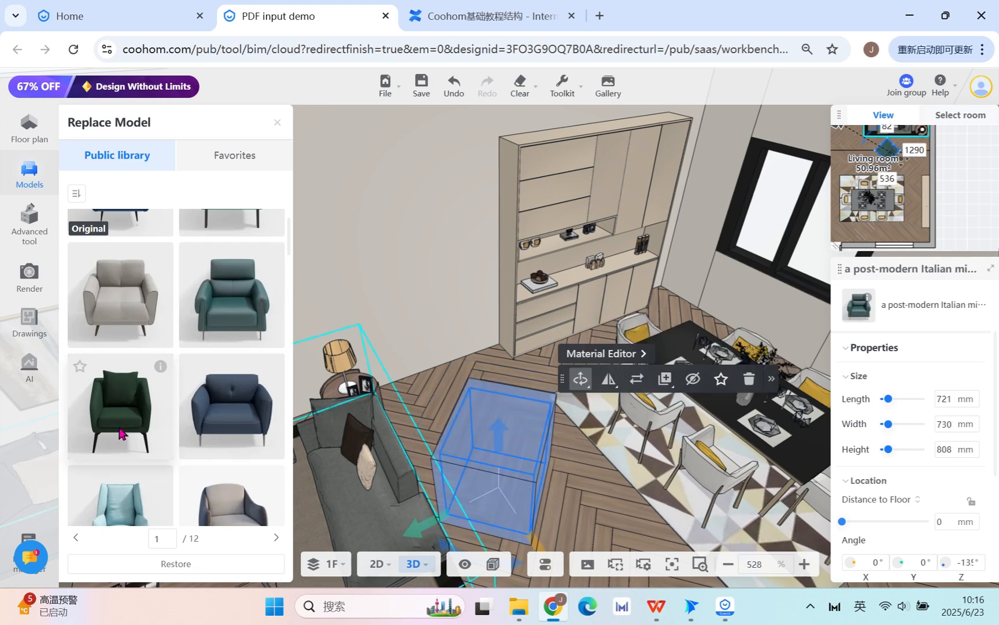
{"action": "scroll", "coordinate": [205, 458], "scroll_direction": "down", "scroll_amount": 4}
{"action": "left_click", "coordinate": [231, 284]}
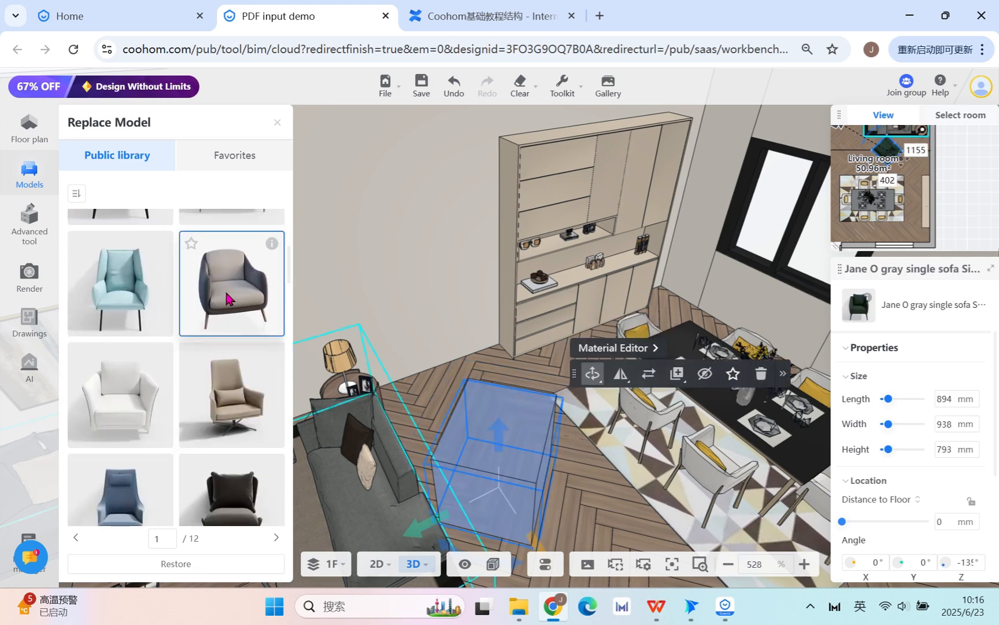
{"action": "left_click", "coordinate": [639, 515]}
{"action": "left_click", "coordinate": [509, 474]}
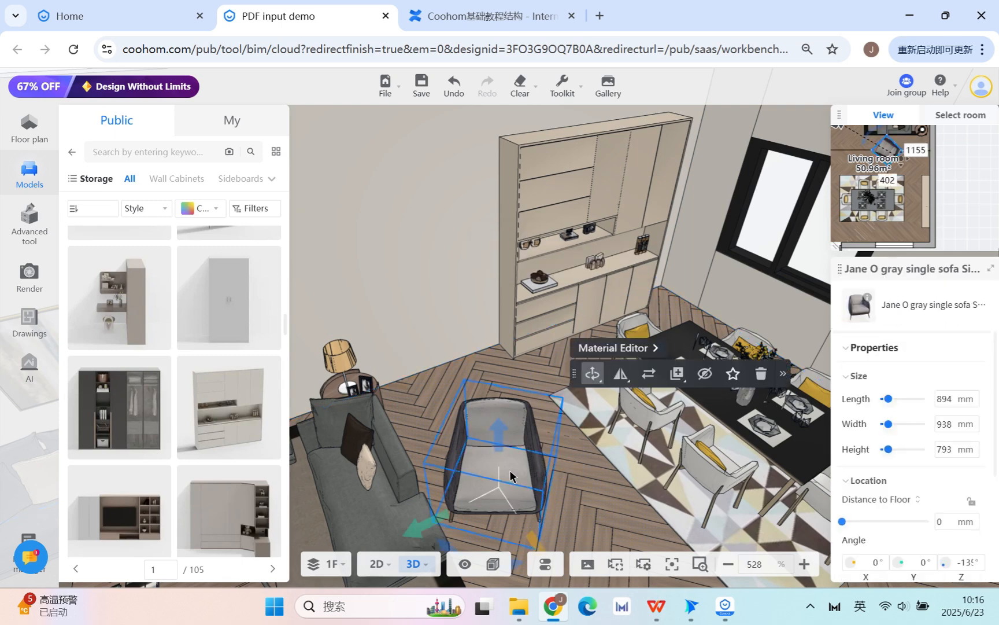
Step: Replace the Jane O gray single sofa with the 383 single digits chair from the public library and save that chair to favorites folder 1
{"action": "left_click", "coordinate": [649, 373]}
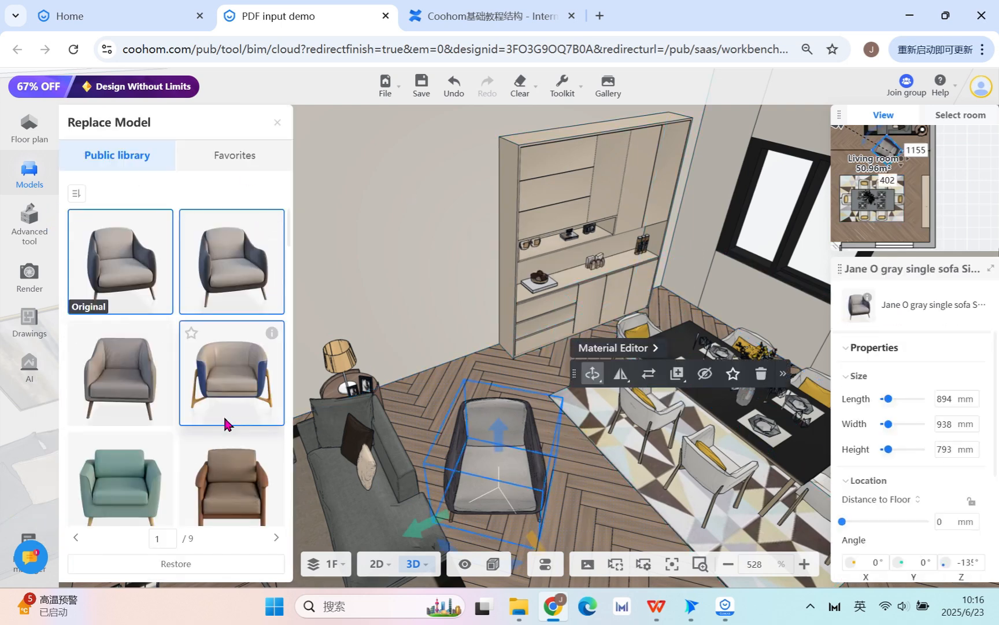
{"action": "scroll", "coordinate": [225, 424], "scroll_direction": "down", "scroll_amount": 5}
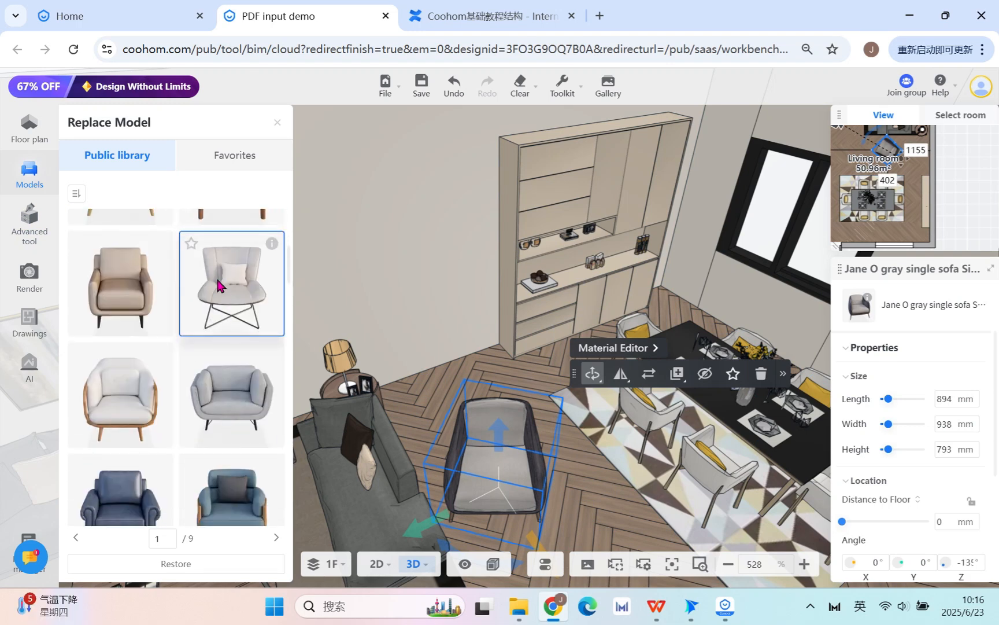
{"action": "left_click", "coordinate": [218, 283]}
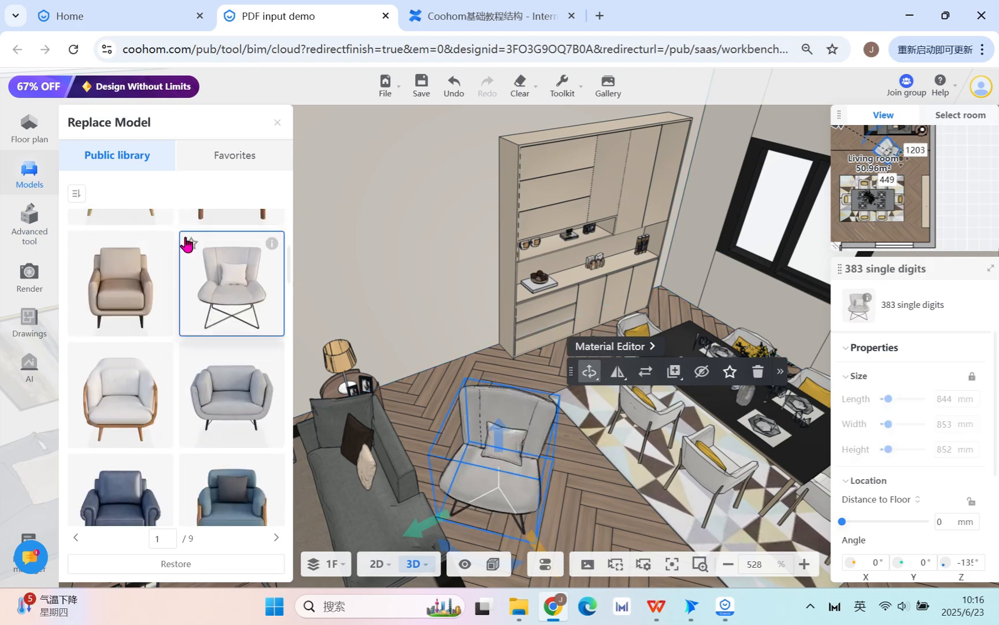
{"action": "left_click", "coordinate": [190, 247]}
{"action": "left_click", "coordinate": [219, 244]}
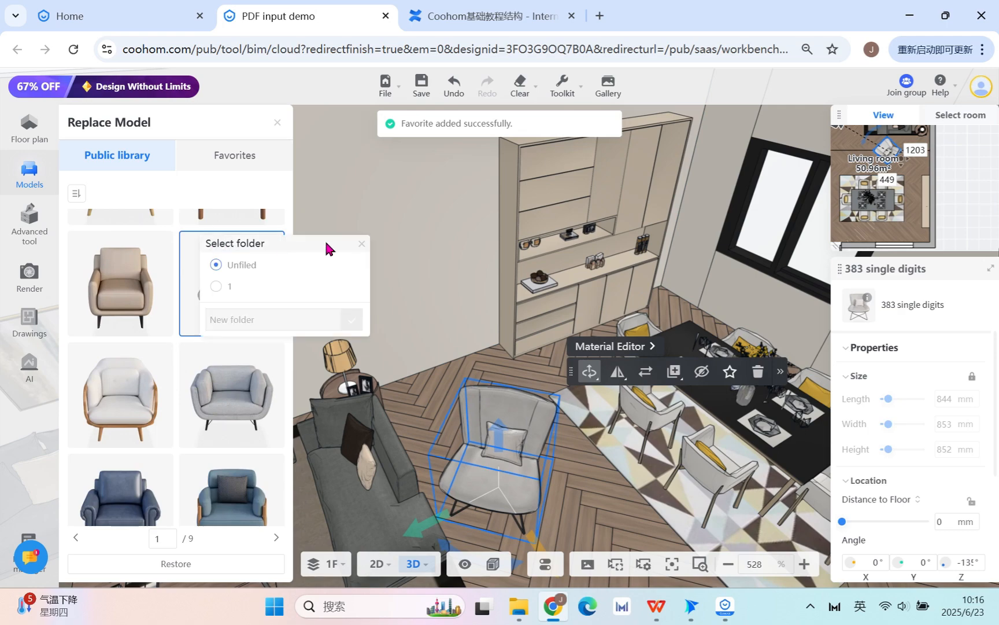
{"action": "left_click", "coordinate": [214, 294]}
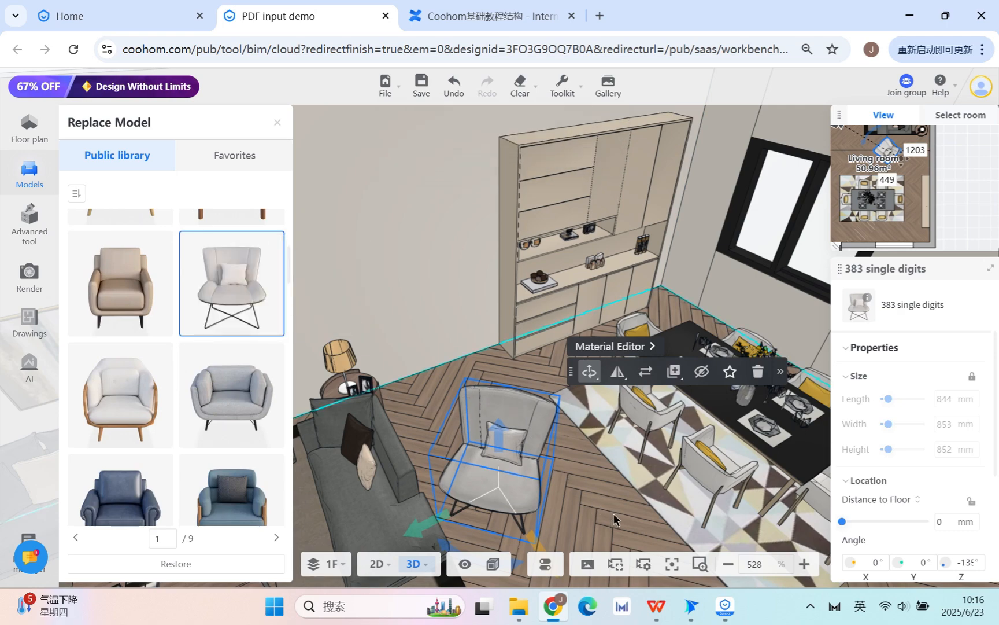
Step: Group the living room sofa set, the painting above it and the grey single chair into one furniture combination
{"action": "left_click_drag", "start_coordinate": [613, 519], "coordinate": [451, 522]}
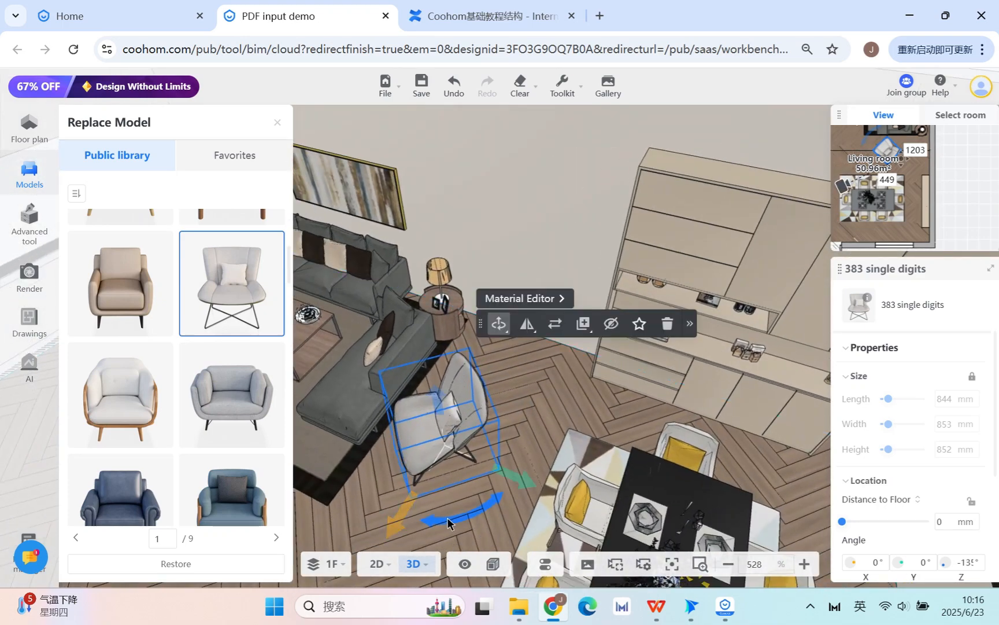
{"action": "right_click_drag", "start_coordinate": [532, 398], "coordinate": [858, 384]}
{"action": "left_click", "coordinate": [410, 370]}
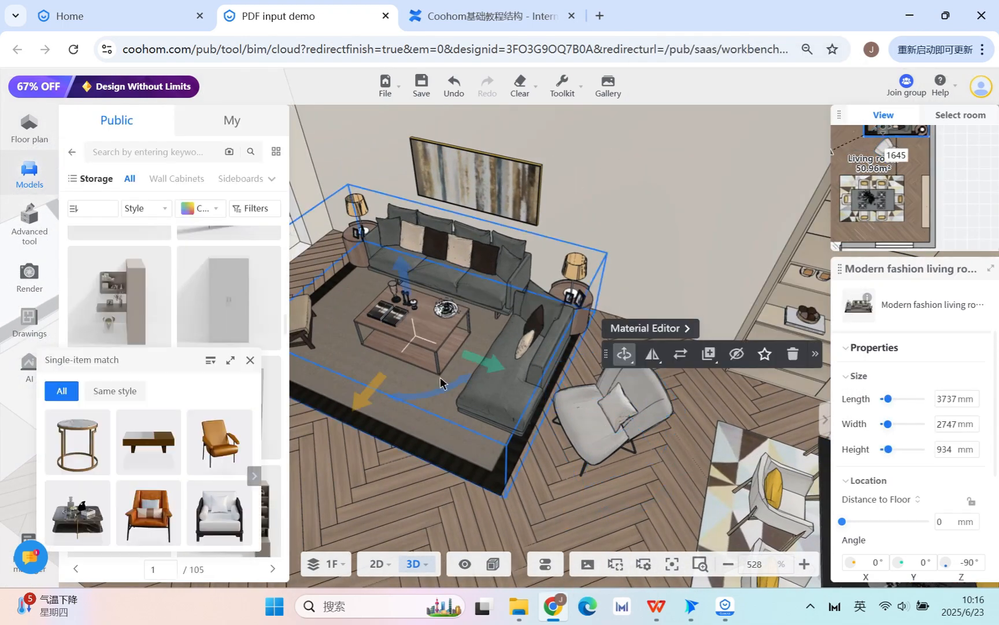
{"action": "left_click", "coordinate": [249, 360]}
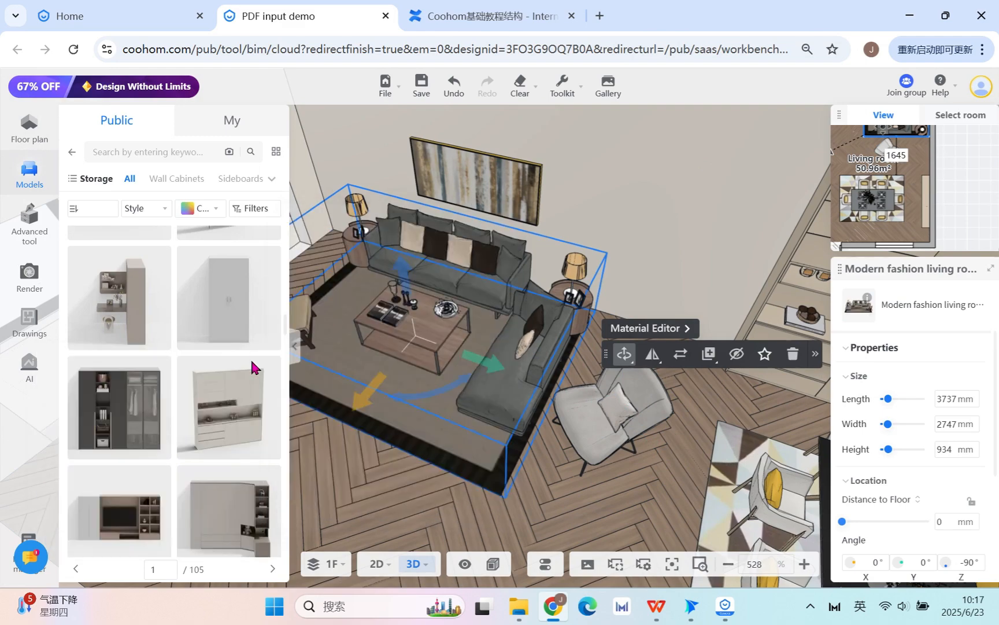
{"action": "left_click_drag", "start_coordinate": [403, 490], "coordinate": [445, 487]}
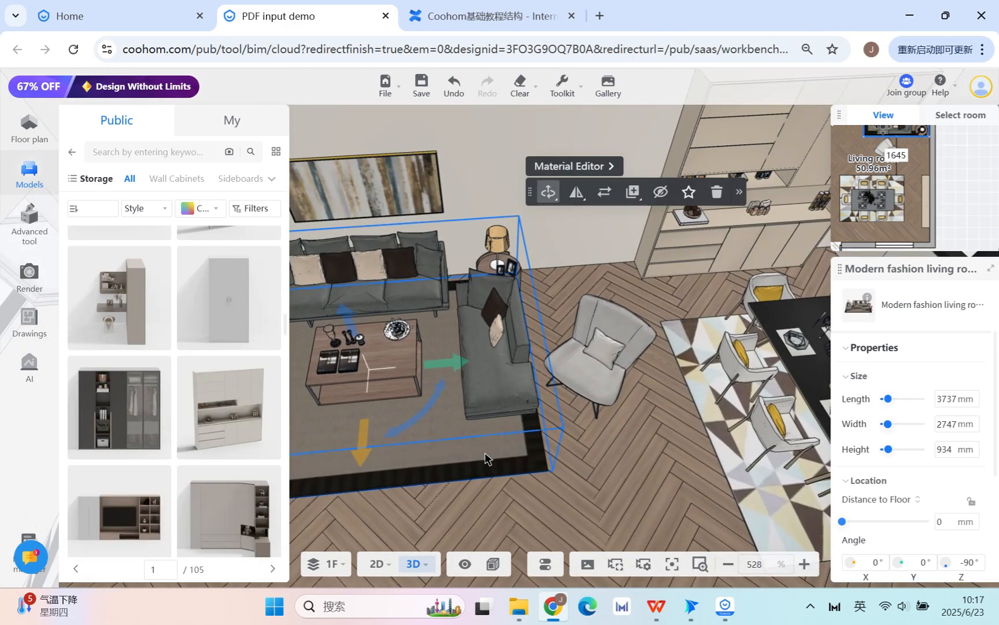
{"action": "left_click", "coordinate": [380, 201], "text": "ctrl"}
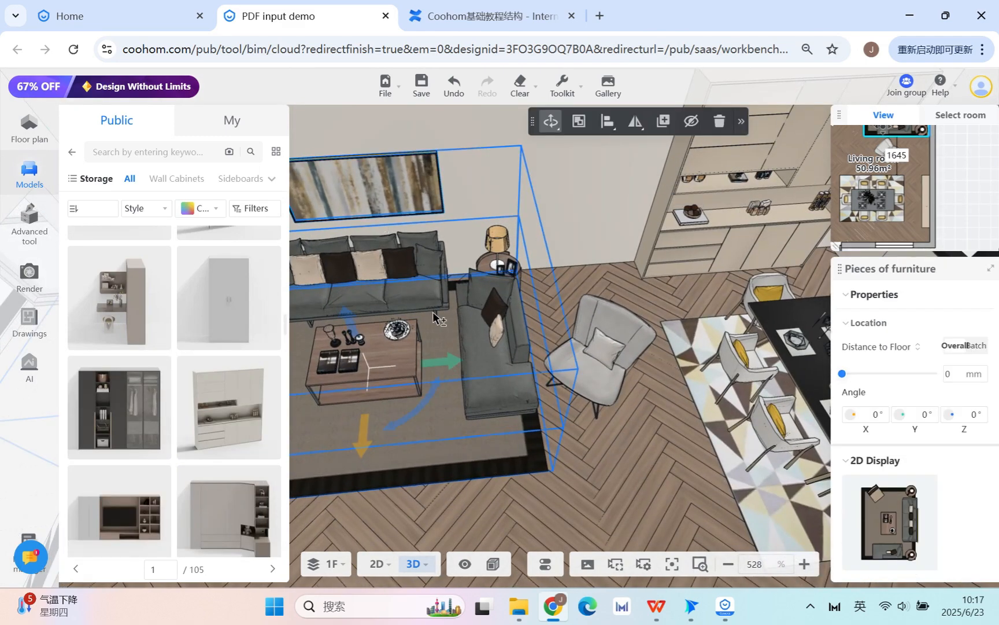
{"action": "left_click", "coordinate": [590, 350], "text": "ctrl"}
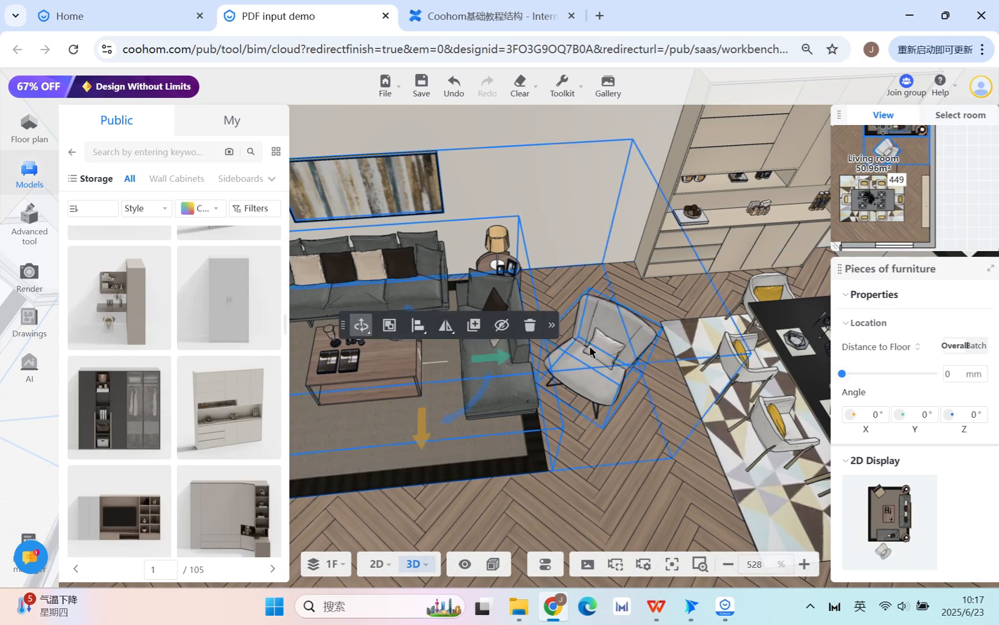
{"action": "left_click", "coordinate": [390, 326]}
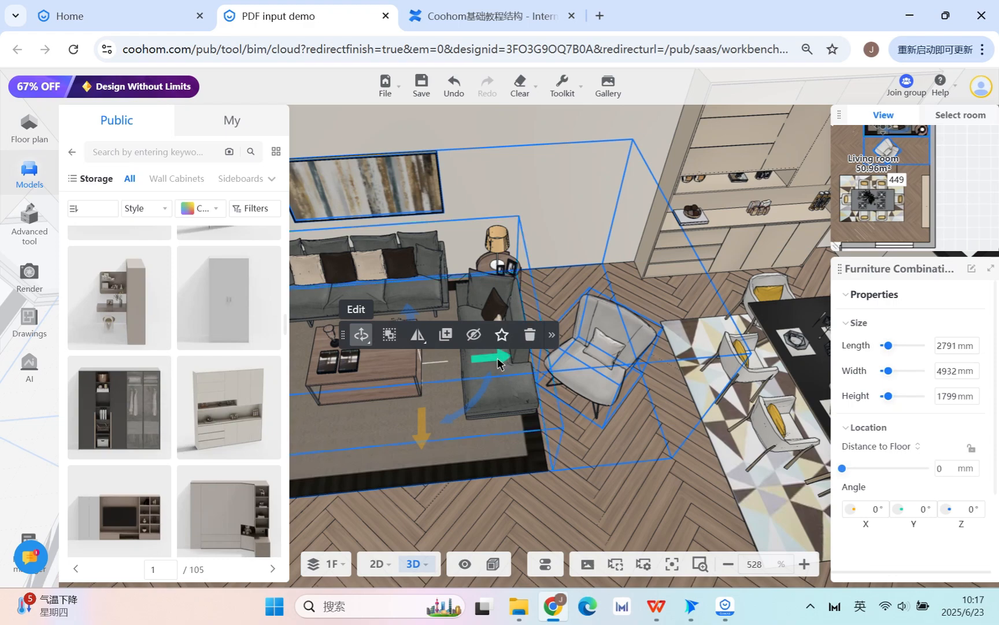
Step: Shift the furniture combination slightly toward the dining table, to about 270 mm from it, and add the combination to favorites
{"action": "mouse_move", "coordinate": [499, 365]}
{"action": "left_mouse_down"}
{"action": "mouse_move", "coordinate": [532, 364]}
{"action": "mouse_move", "coordinate": [518, 364]}
{"action": "left_mouse_up"}
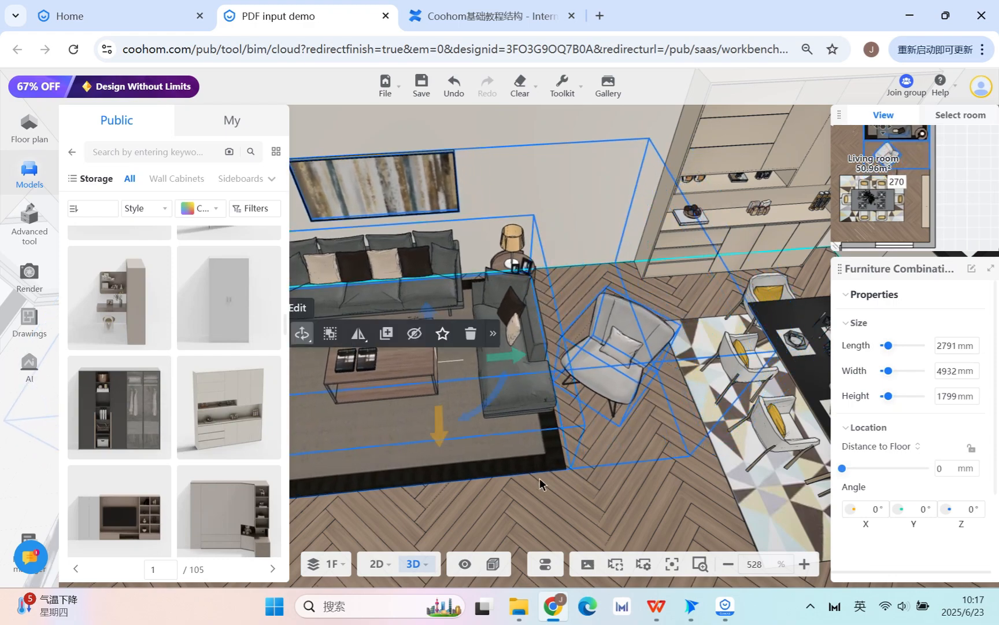
{"action": "scroll", "coordinate": [549, 483], "scroll_direction": "down", "scroll_amount": 3}
{"action": "right_click_drag", "start_coordinate": [489, 491], "coordinate": [578, 492]}
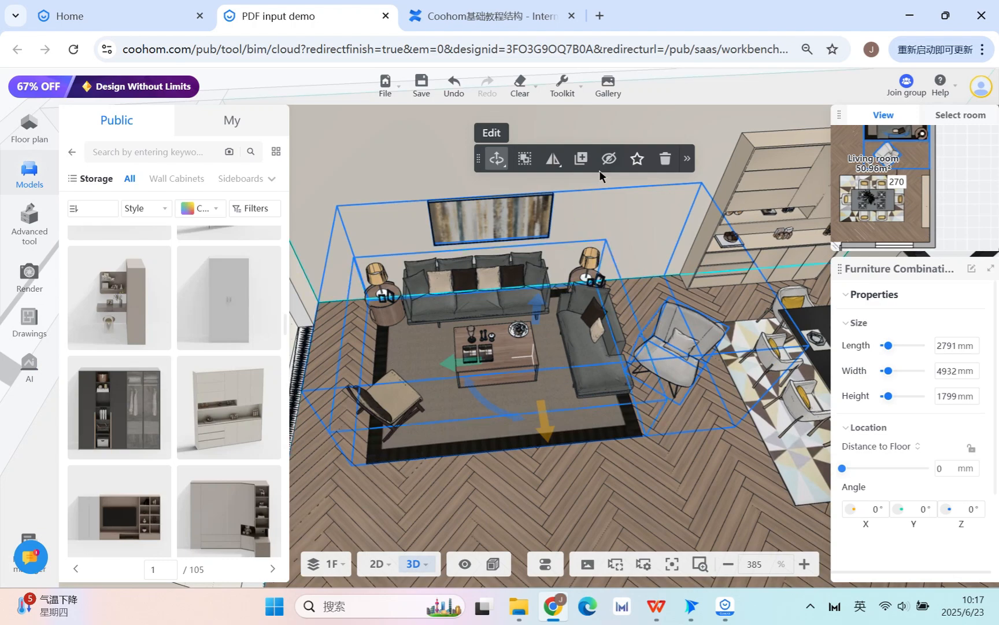
{"action": "left_click", "coordinate": [638, 160]}
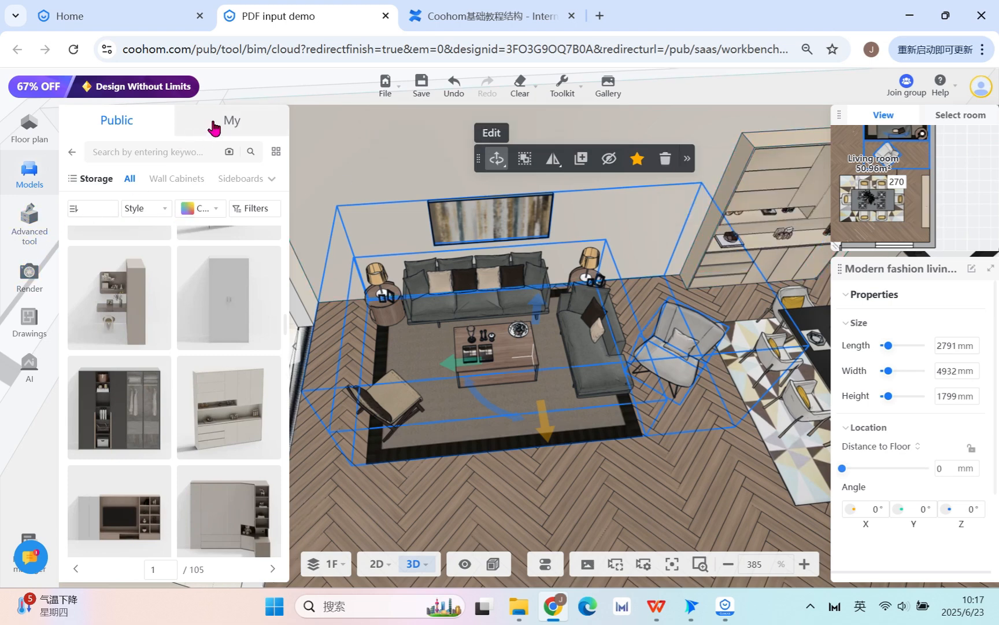
Step: Find the saved sofa combination under Universal combination in the favorites and try placing another copy of it in the scene
{"action": "left_click", "coordinate": [233, 123]}
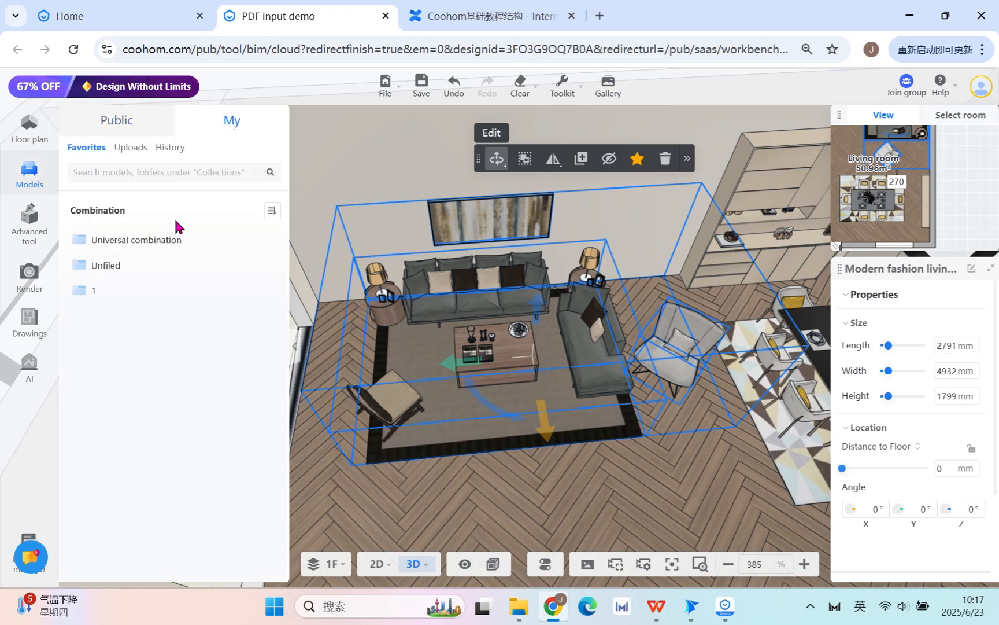
{"action": "left_click", "coordinate": [151, 240]}
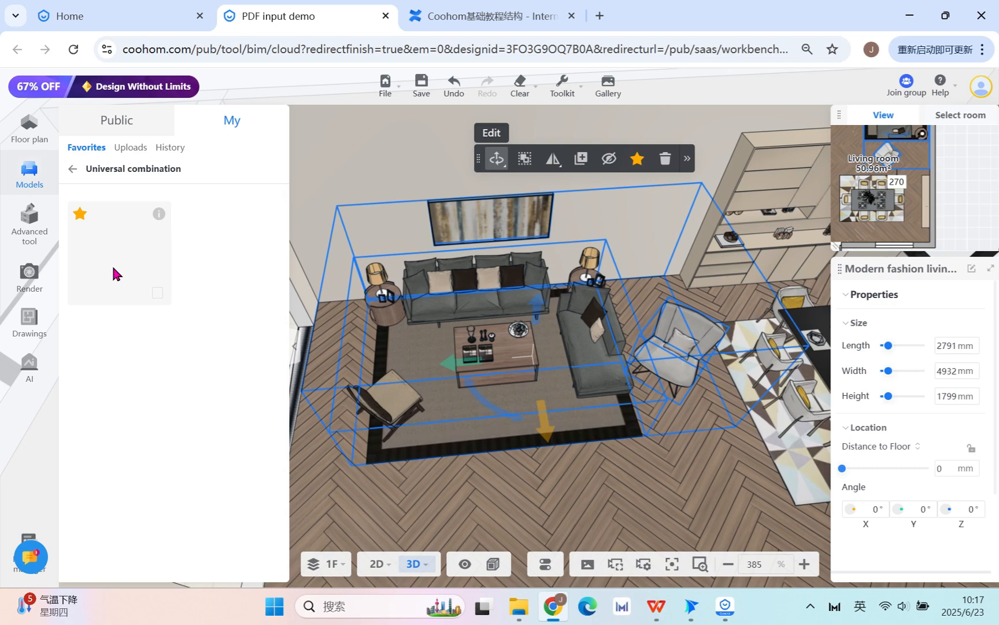
{"action": "scroll", "coordinate": [516, 441], "scroll_direction": "down", "scroll_amount": 3}
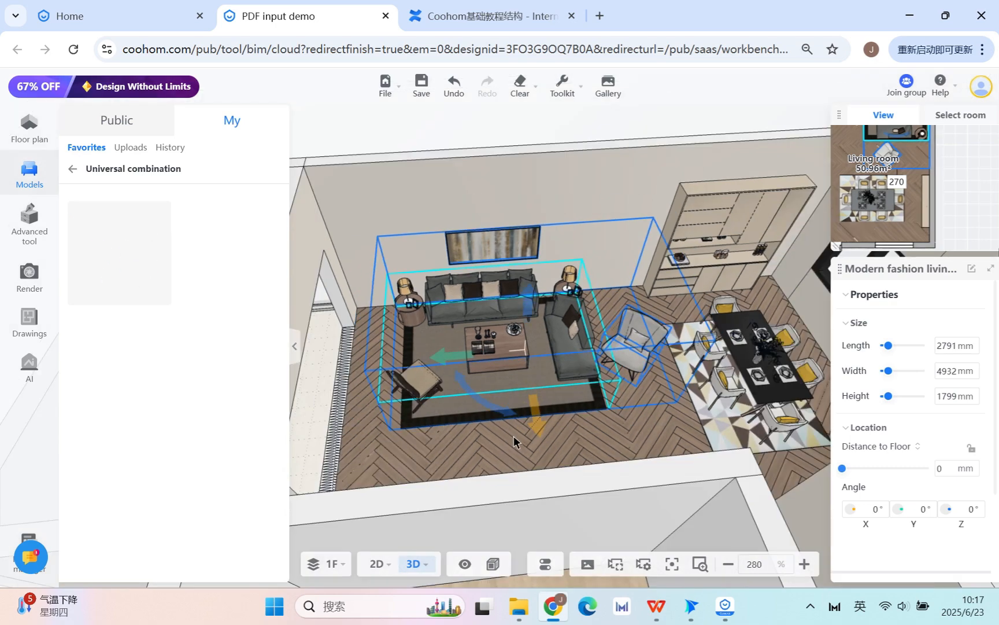
{"action": "left_click_drag", "start_coordinate": [515, 440], "coordinate": [477, 480]}
{"action": "left_click", "coordinate": [138, 252]}
{"action": "scroll", "coordinate": [657, 320], "scroll_direction": "down", "scroll_amount": 2}
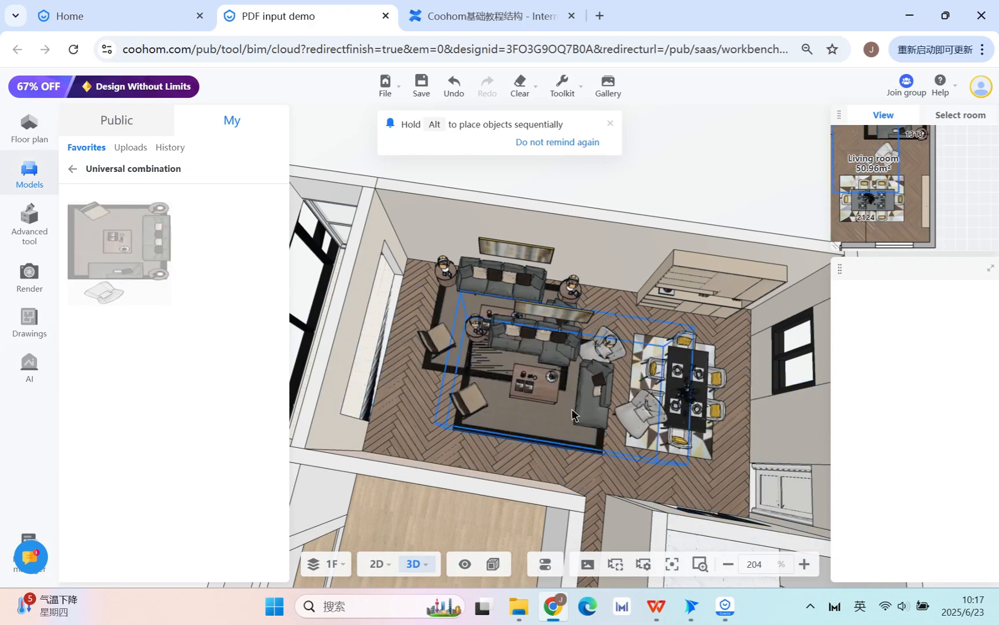
{"action": "key", "text": "Escape"}
{"action": "scroll", "coordinate": [500, 346], "scroll_direction": "down", "scroll_amount": 3}
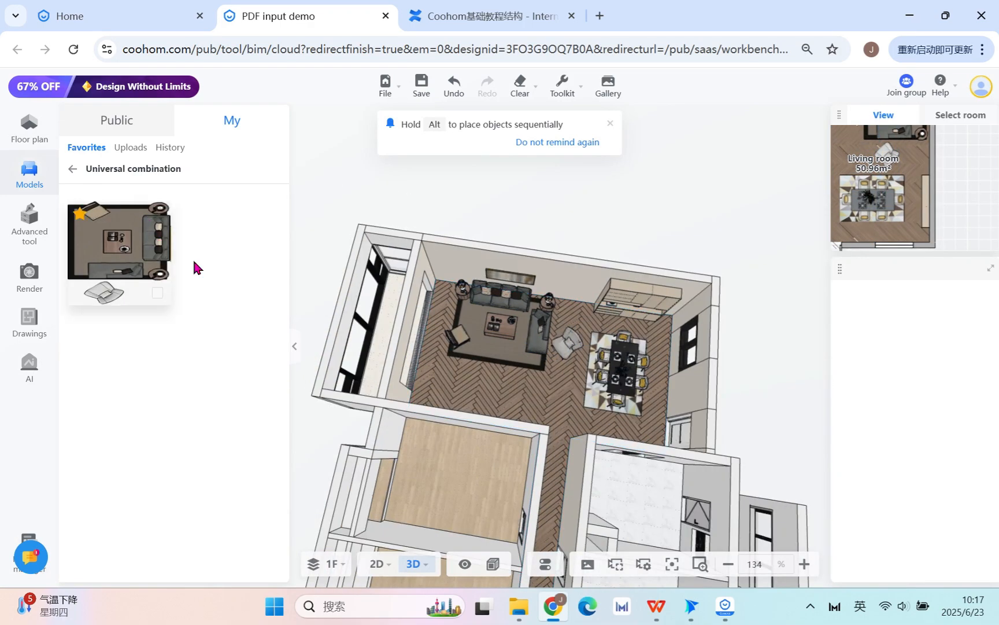
{"action": "left_click", "coordinate": [153, 255]}
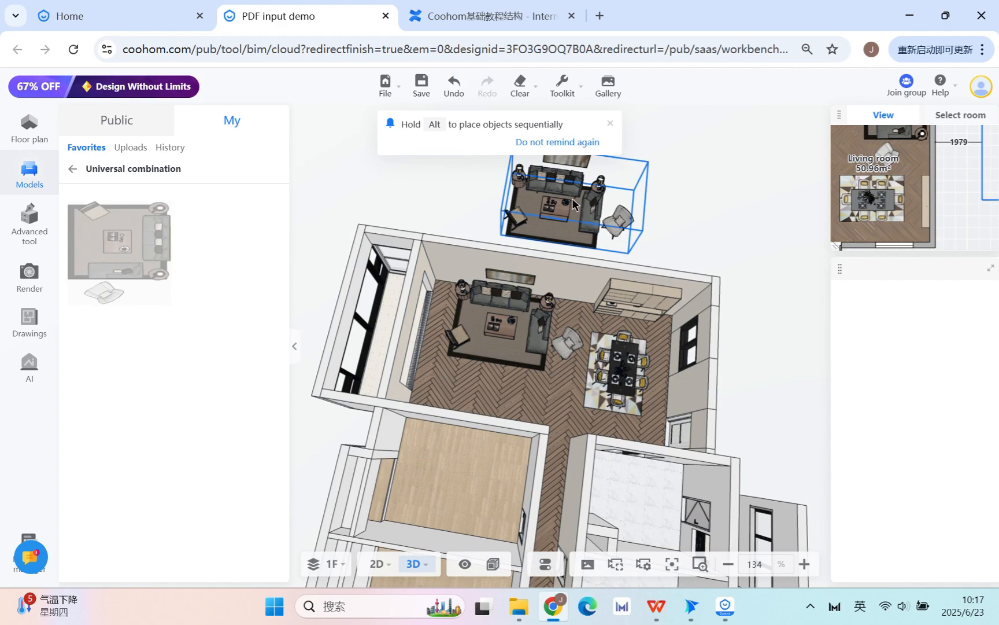
{"action": "key", "text": "Escape"}
Step: Replace only the grey single chair inside the combination with the Poliform Single Sofa from the public library
{"action": "scroll", "coordinate": [642, 295], "scroll_direction": "up", "scroll_amount": 4}
{"action": "scroll", "coordinate": [573, 370], "scroll_direction": "up", "scroll_amount": 2}
{"action": "left_click", "coordinate": [650, 379]}
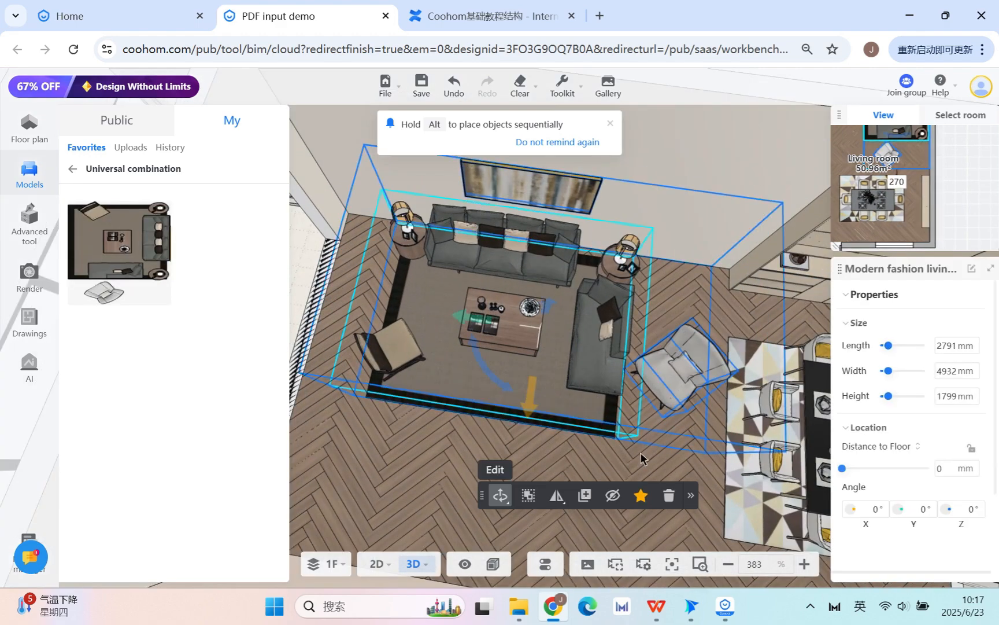
{"action": "scroll", "coordinate": [642, 385], "scroll_direction": "up", "scroll_amount": 3}
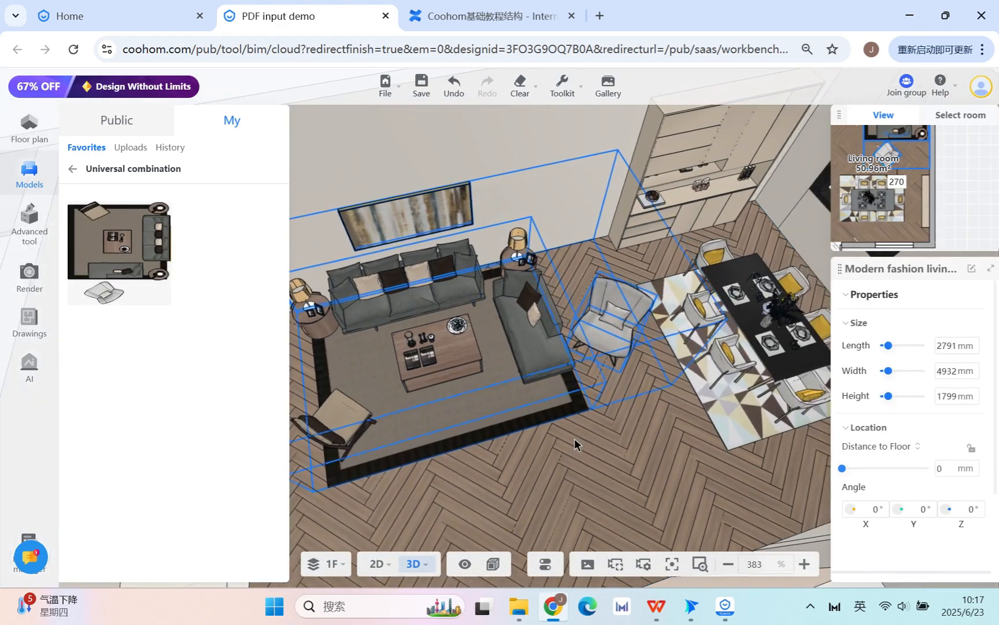
{"action": "left_click", "coordinate": [633, 334]}
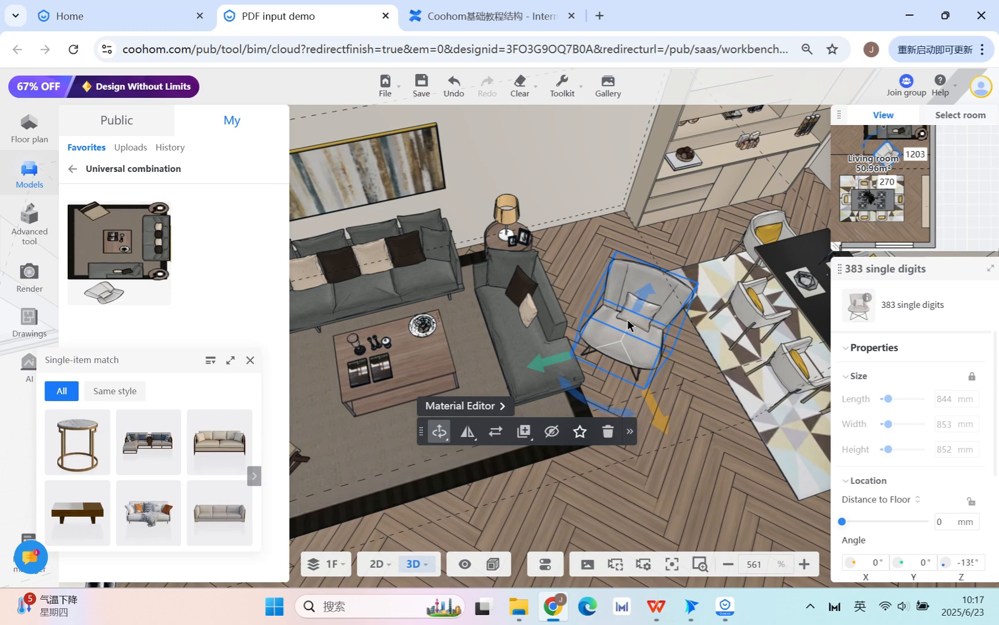
{"action": "left_click", "coordinate": [501, 439]}
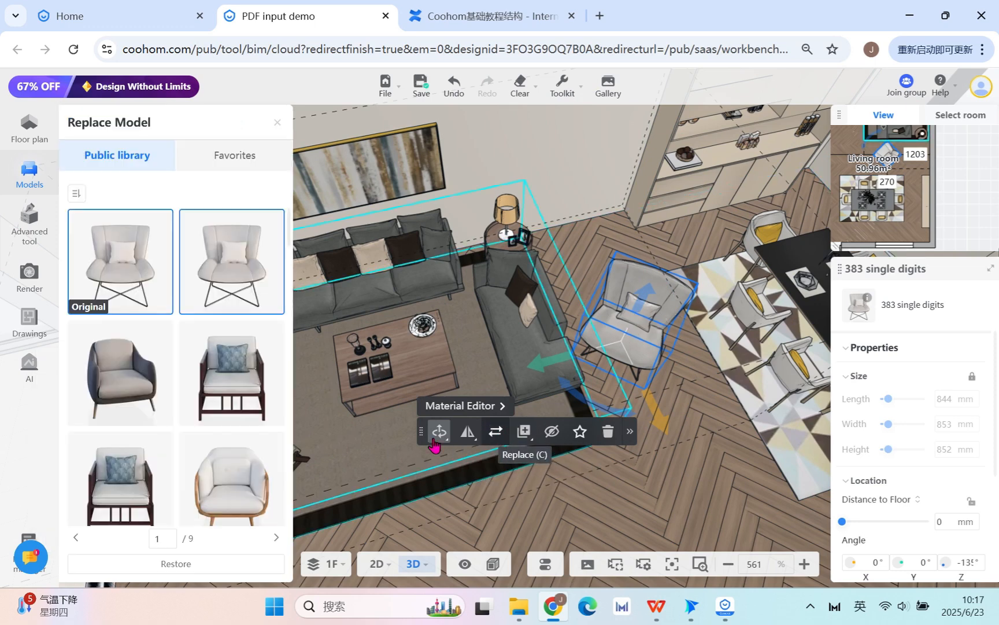
{"action": "scroll", "coordinate": [149, 408], "scroll_direction": "down", "scroll_amount": 2}
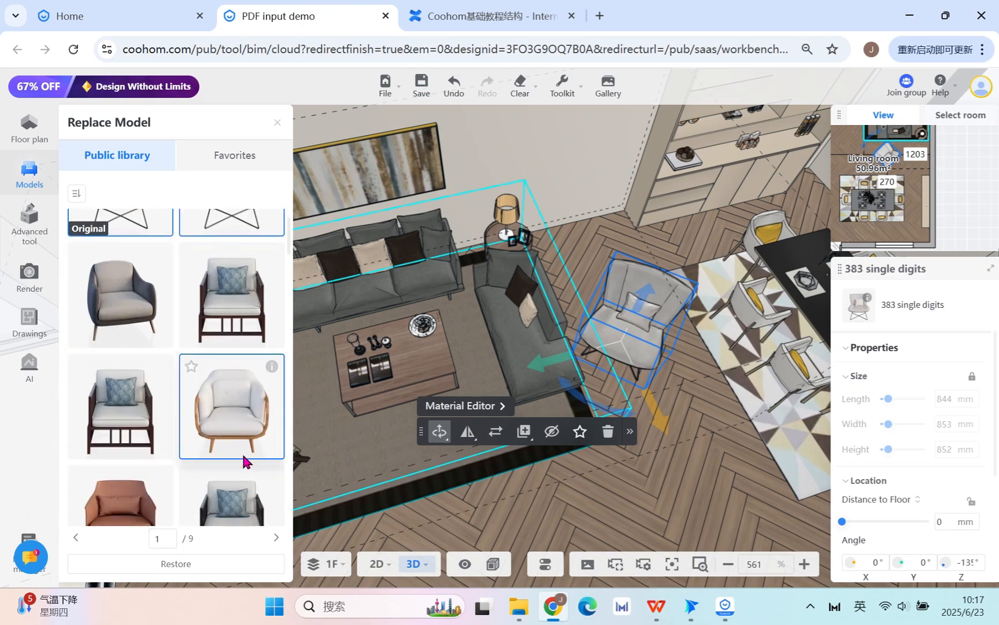
{"action": "scroll", "coordinate": [243, 461], "scroll_direction": "down", "scroll_amount": 2}
{"action": "left_click", "coordinate": [142, 434]}
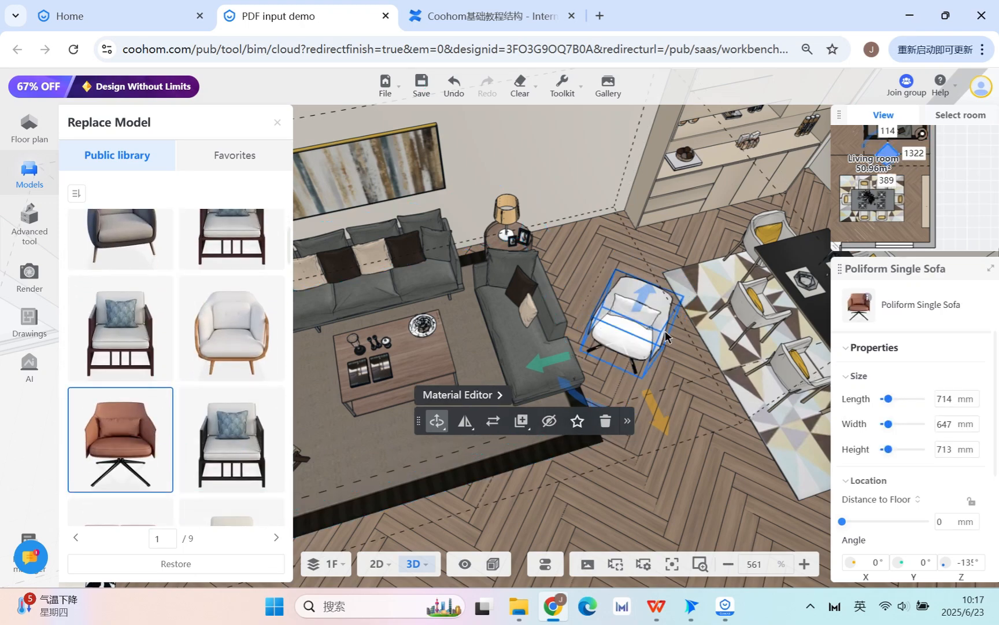
{"action": "left_click", "coordinate": [725, 473]}
{"action": "left_click_drag", "start_coordinate": [695, 457], "coordinate": [596, 437]}
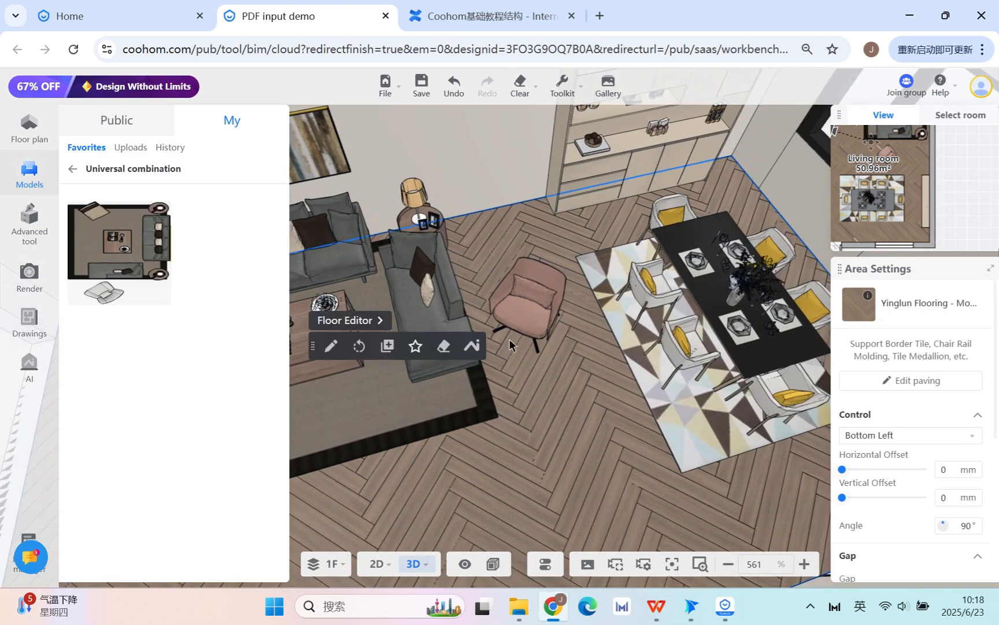
Step: Edit the Poliform Single Sofa's materials and apply wine-red patent leather to its upholstery after trying Patent Leather - Orange
{"action": "left_click", "coordinate": [536, 299]}
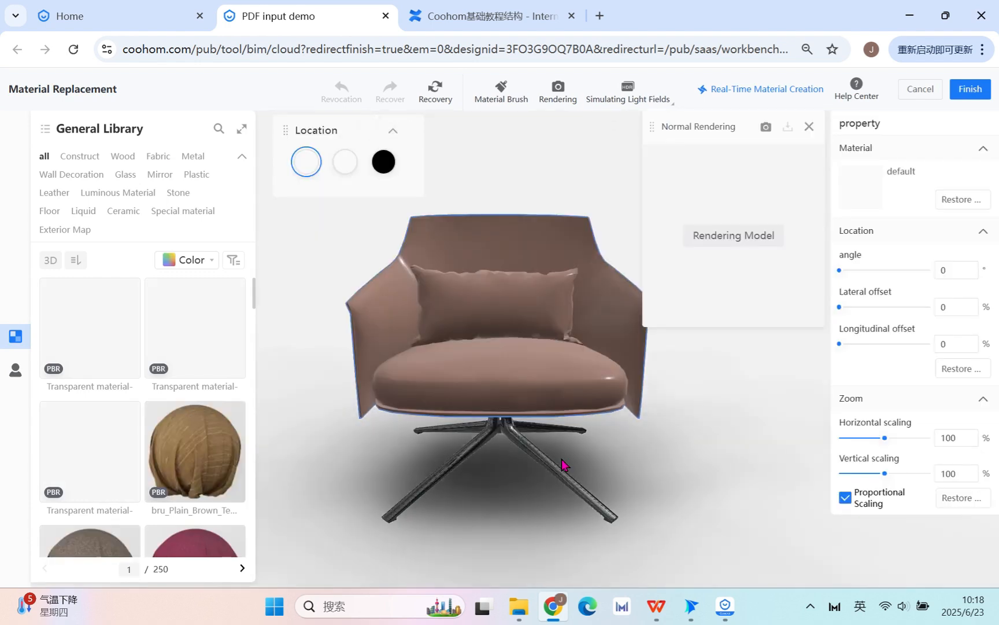
{"action": "left_click_drag", "start_coordinate": [651, 460], "coordinate": [430, 266]}
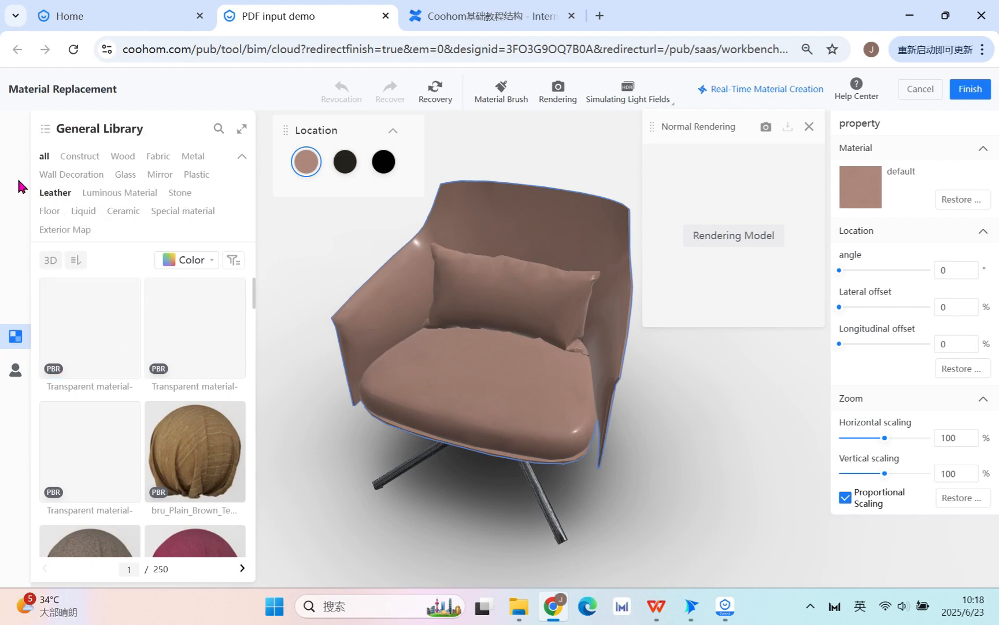
{"action": "left_click", "coordinate": [54, 193]}
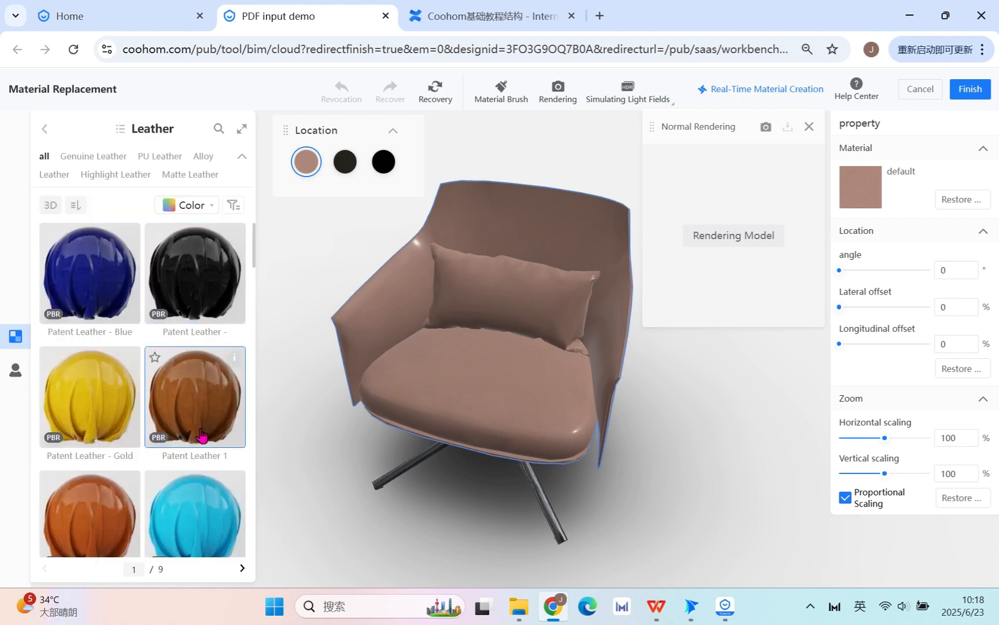
{"action": "scroll", "coordinate": [173, 376], "scroll_direction": "down", "scroll_amount": 5}
{"action": "left_click", "coordinate": [90, 240]}
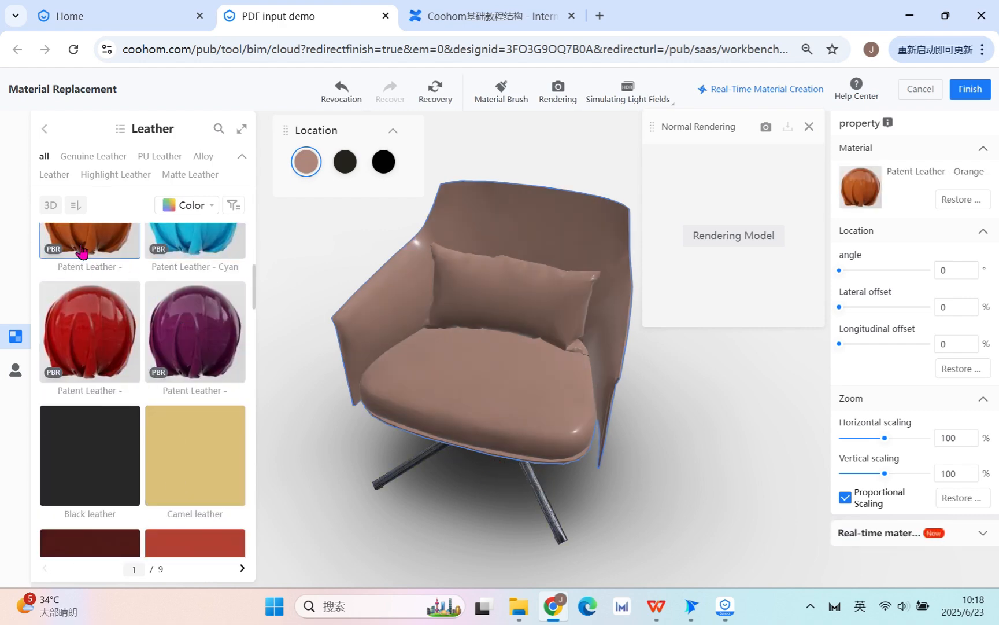
{"action": "scroll", "coordinate": [82, 255], "scroll_direction": "up", "scroll_amount": 1}
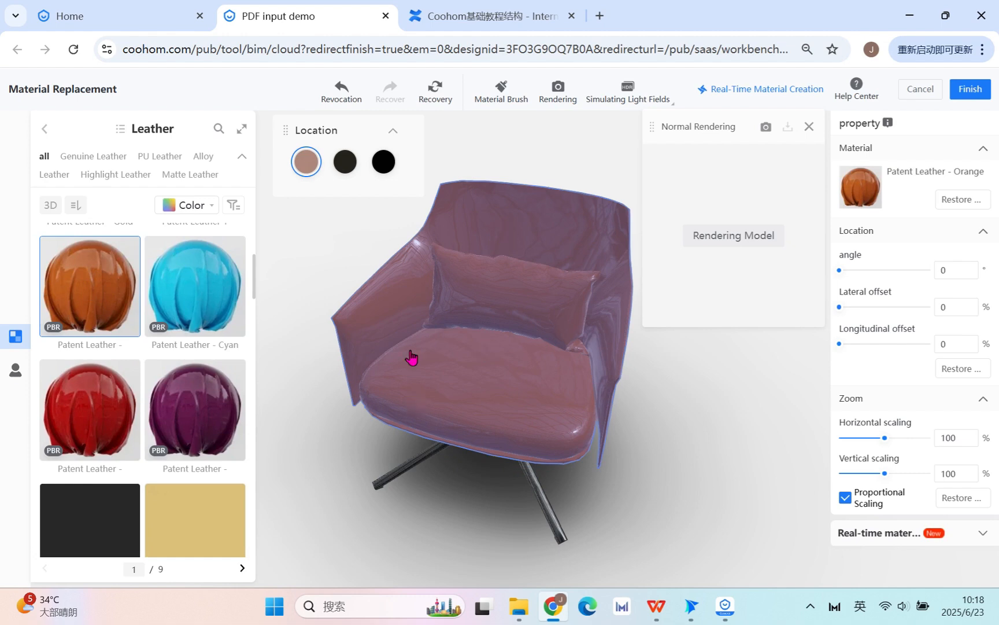
{"action": "left_click", "coordinate": [90, 408]}
{"action": "scroll", "coordinate": [159, 484], "scroll_direction": "down", "scroll_amount": 1}
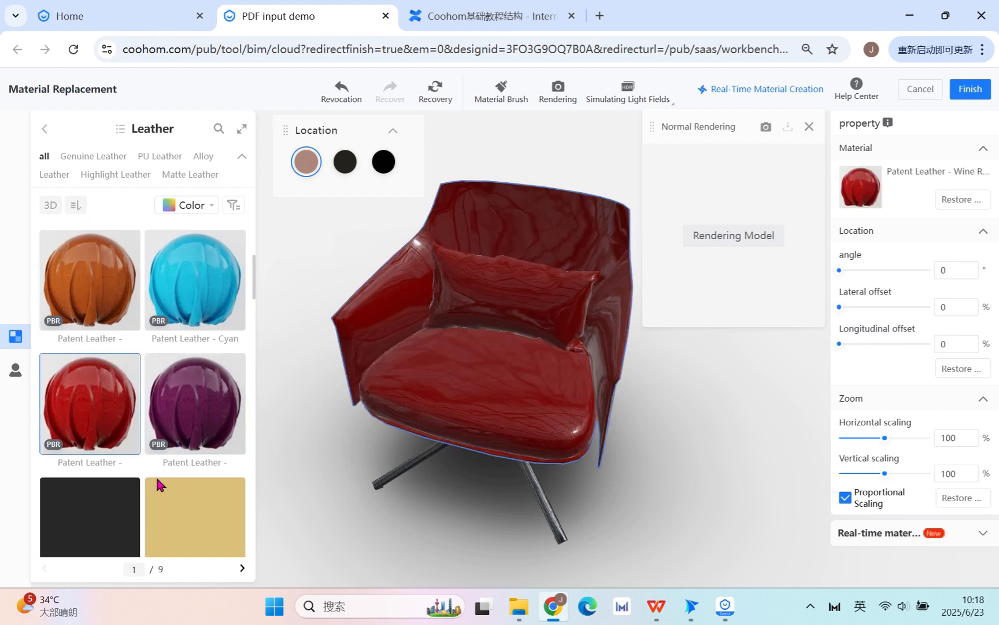
{"action": "scroll", "coordinate": [157, 482], "scroll_direction": "down", "scroll_amount": 5}
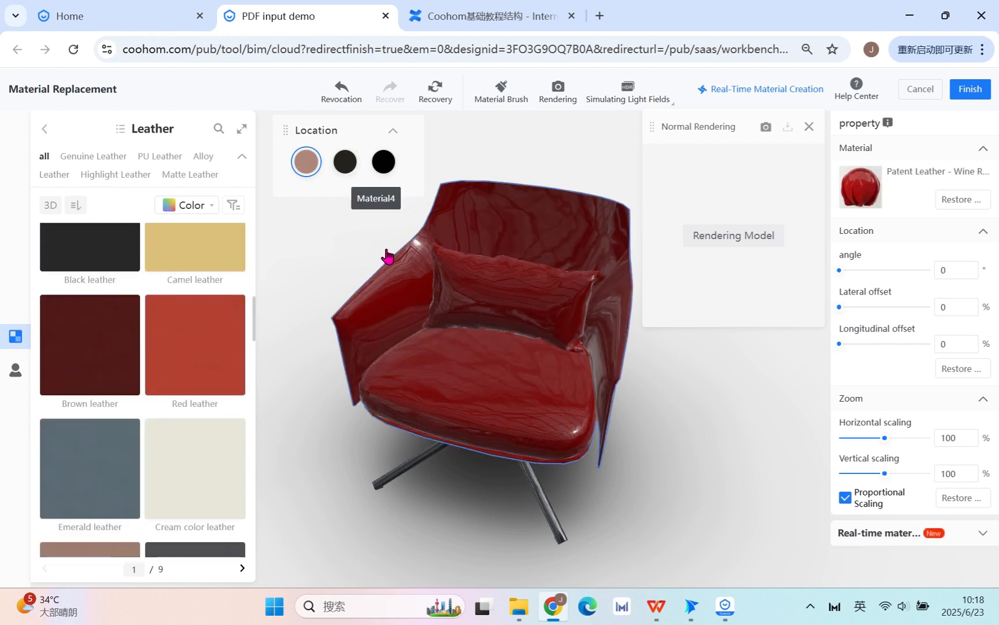
Step: Select the armchair's two dark material locations in turn and examine which parts of the model each one covers
{"action": "left_click", "coordinate": [345, 161]}
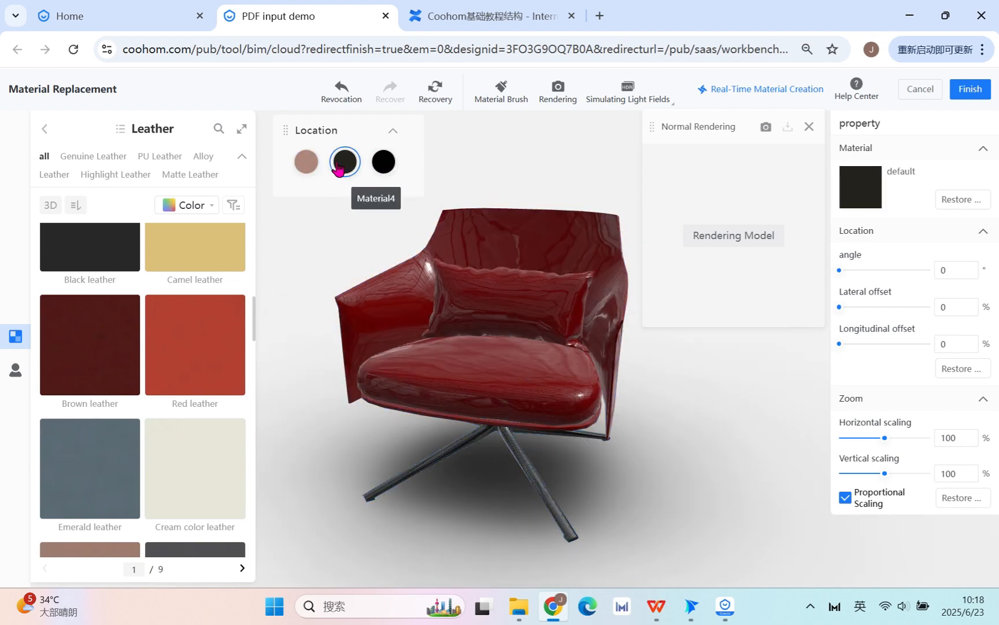
{"action": "left_click_drag", "start_coordinate": [685, 558], "coordinate": [536, 484]}
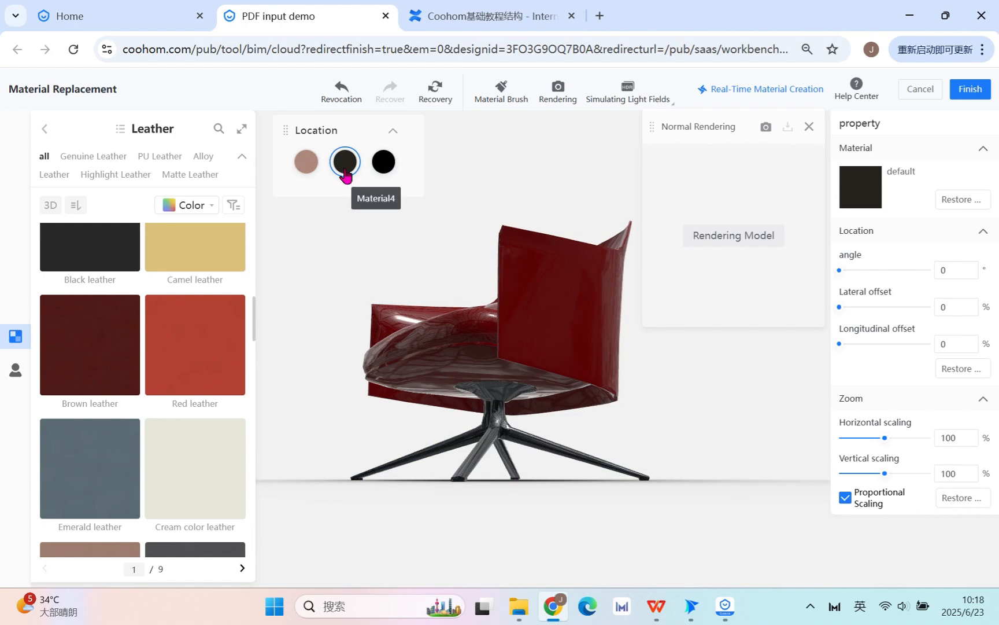
{"action": "left_click", "coordinate": [386, 168]}
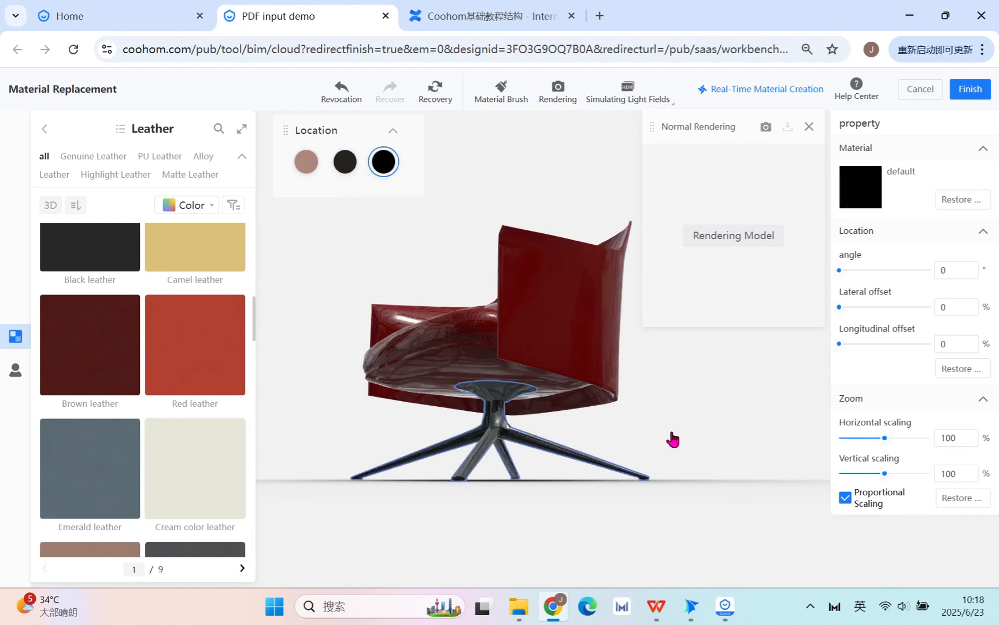
{"action": "left_click_drag", "start_coordinate": [673, 440], "coordinate": [584, 496]}
Step: Apply Blue leather to the armchair's upholstery after trying Emerald leather, and finish the material replacement
{"action": "left_click", "coordinate": [307, 163]}
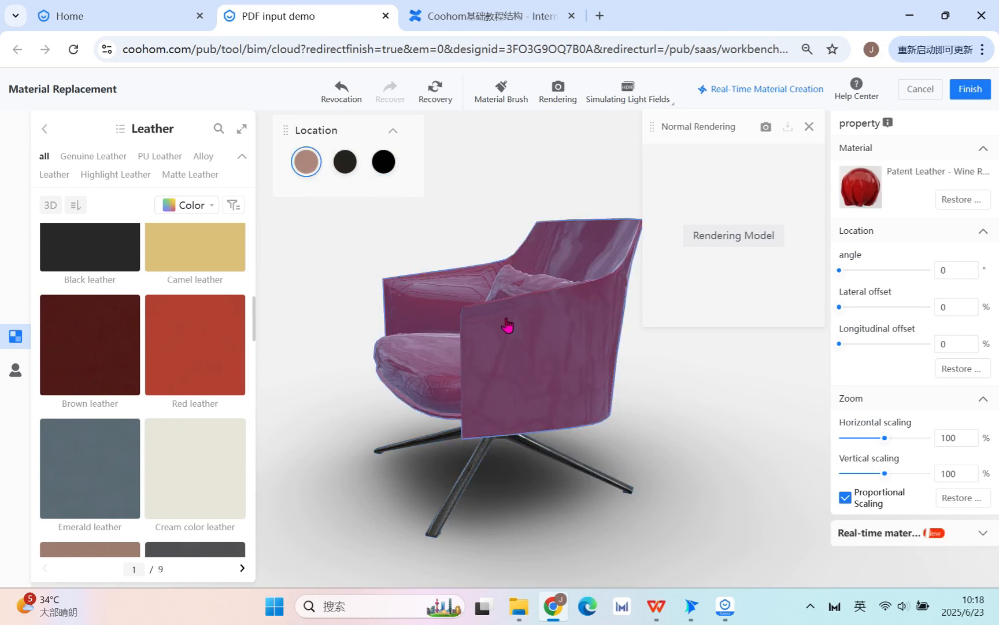
{"action": "scroll", "coordinate": [211, 346], "scroll_direction": "down", "scroll_amount": 1}
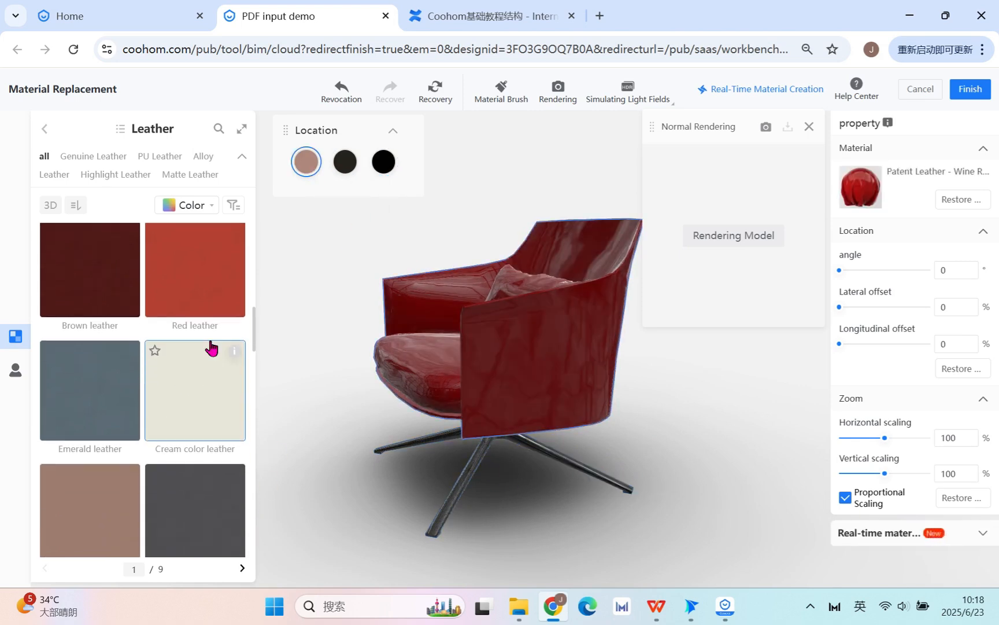
{"action": "left_click", "coordinate": [107, 420]}
{"action": "left_click_drag", "start_coordinate": [428, 504], "coordinate": [337, 406]}
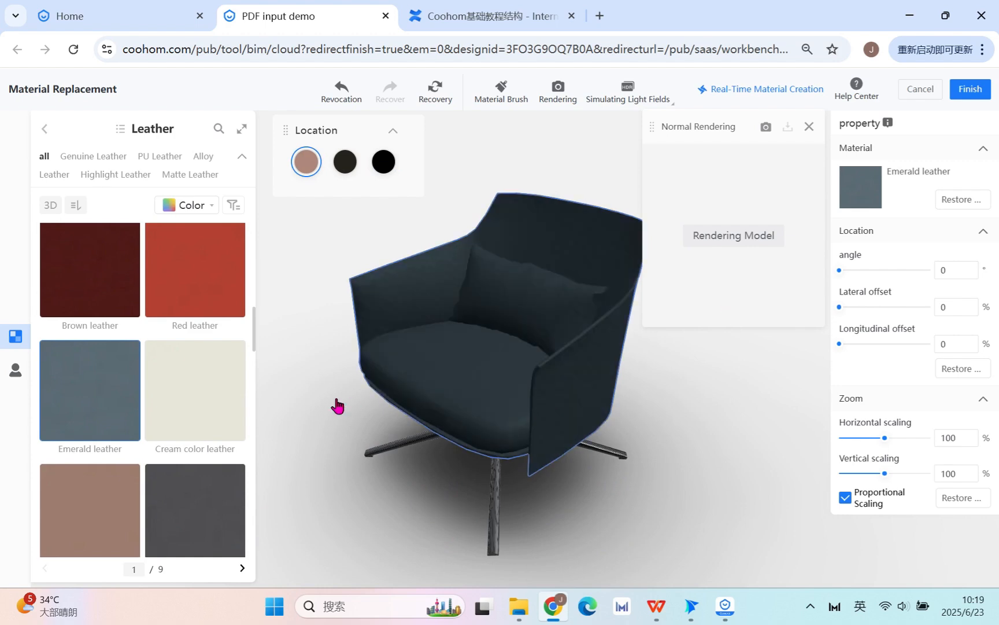
{"action": "scroll", "coordinate": [152, 491], "scroll_direction": "down", "scroll_amount": 2}
{"action": "left_click", "coordinate": [94, 412]}
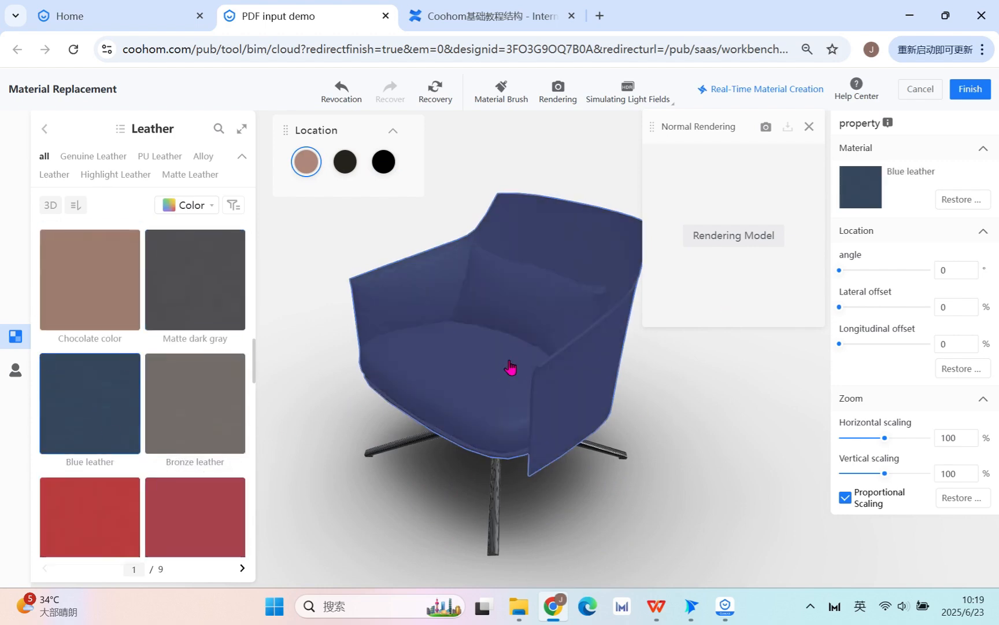
{"action": "left_click_drag", "start_coordinate": [510, 368], "coordinate": [768, 441]}
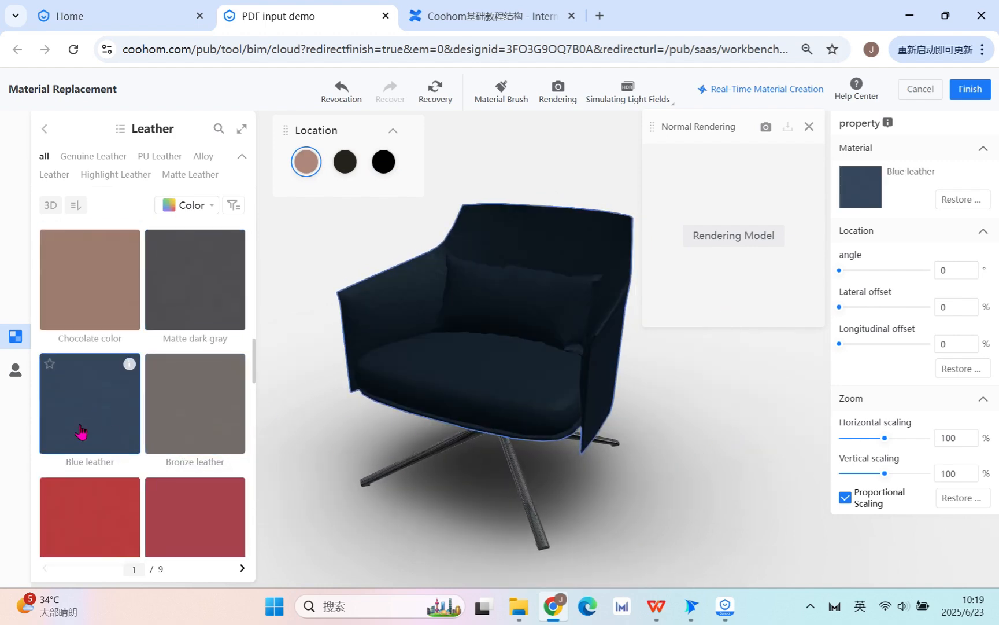
{"action": "left_click", "coordinate": [970, 89]}
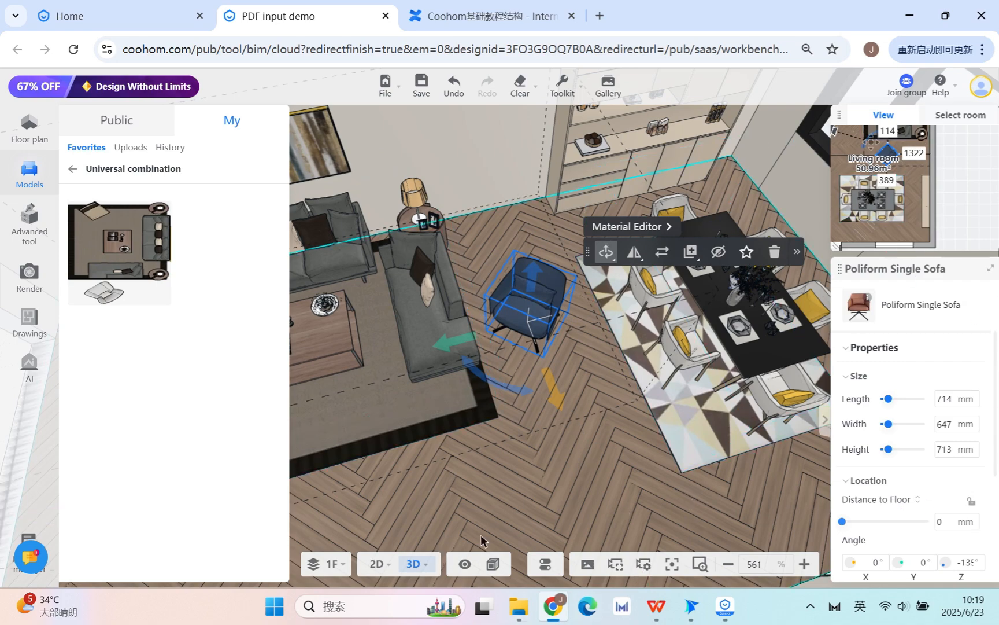
{"action": "scroll", "coordinate": [448, 449], "scroll_direction": "down", "scroll_amount": 2}
{"action": "right_click_drag", "start_coordinate": [370, 493], "coordinate": [557, 488]}
{"action": "left_click", "coordinate": [625, 495]}
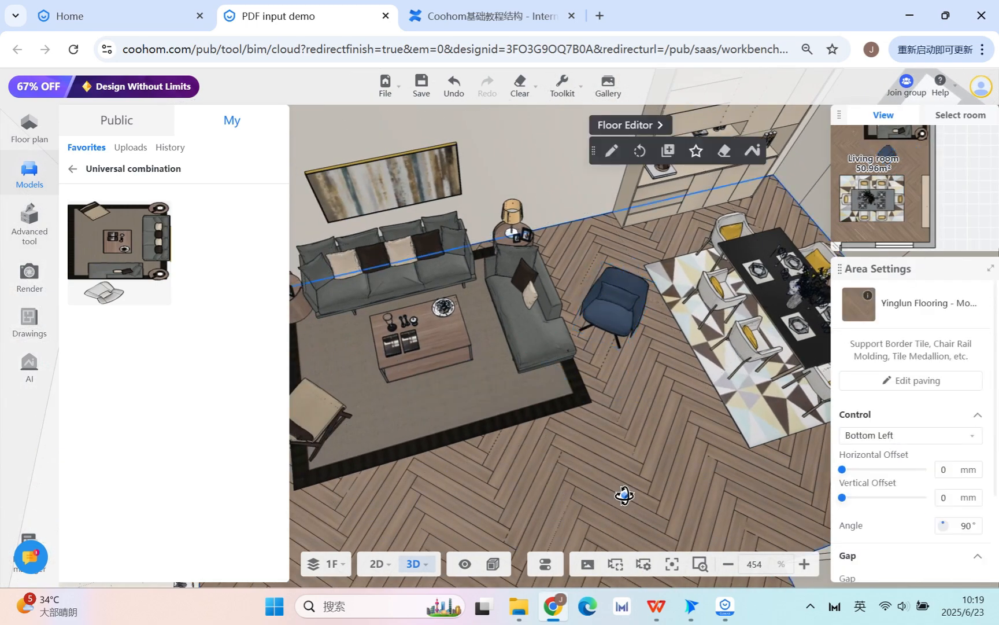
{"action": "left_click_drag", "start_coordinate": [624, 495], "coordinate": [600, 495]}
{"action": "scroll", "coordinate": [511, 440], "scroll_direction": "down", "scroll_amount": 5}
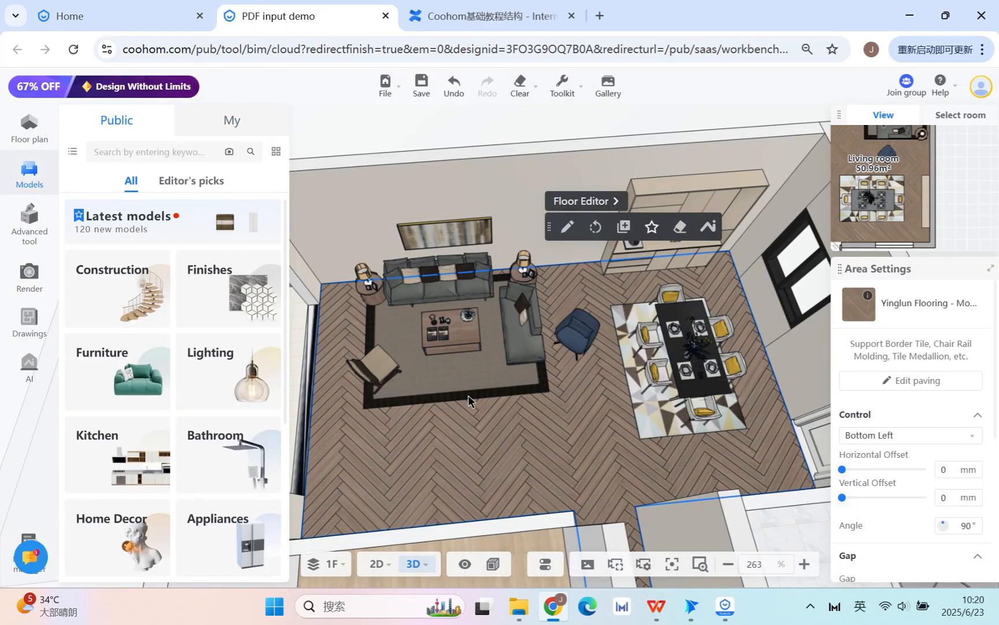
Step: Open the Upload Models page for the personal library from the uploaded models section, dismissing the promotional pop-up
{"action": "left_click", "coordinate": [232, 122]}
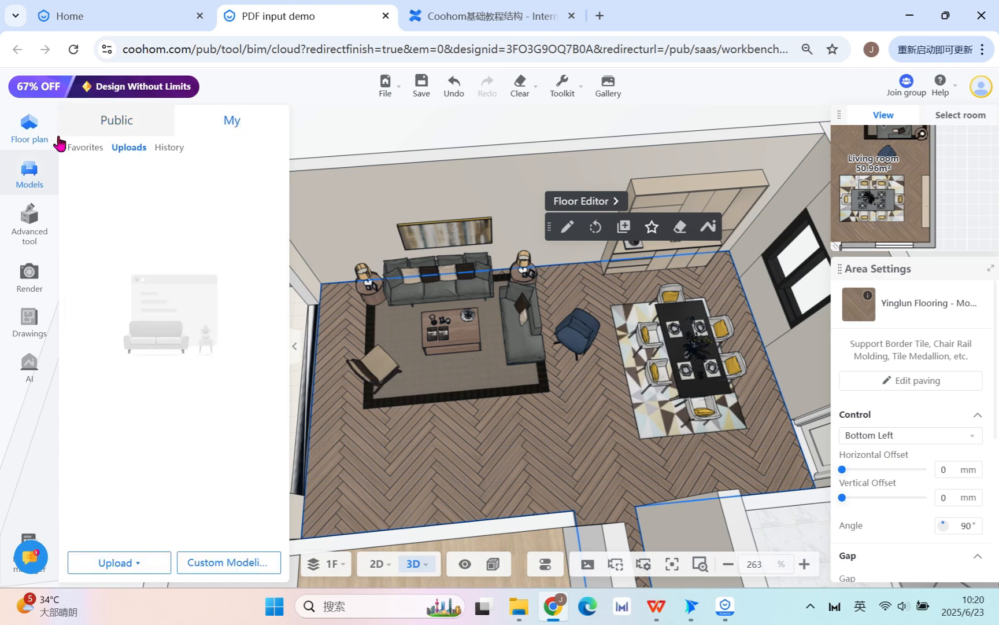
{"action": "left_click", "coordinate": [85, 147]}
{"action": "left_click", "coordinate": [128, 147]}
{"action": "mouse_move", "coordinate": [134, 575]}
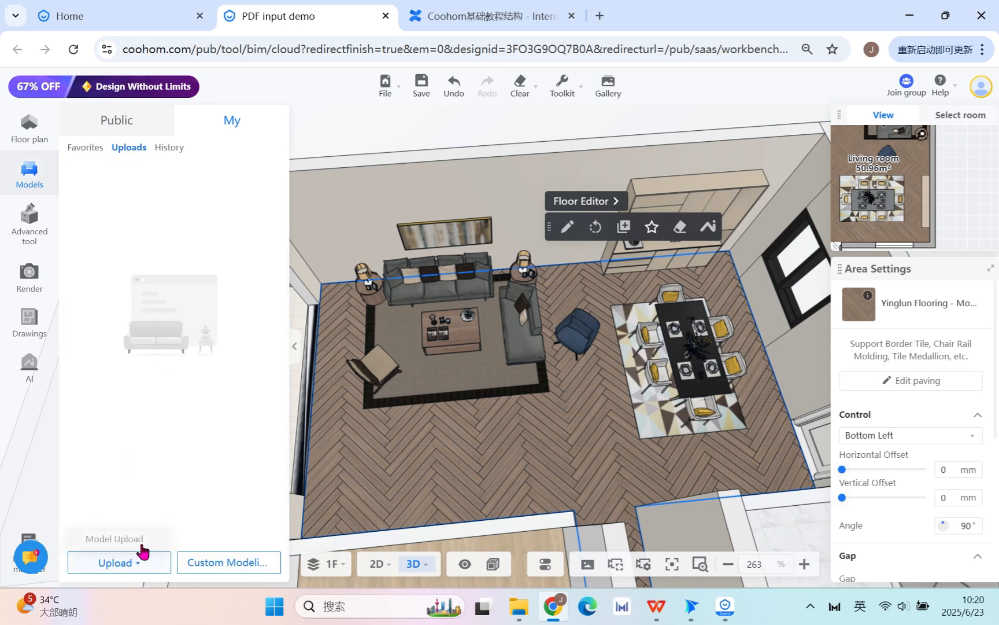
{"action": "left_click", "coordinate": [142, 542]}
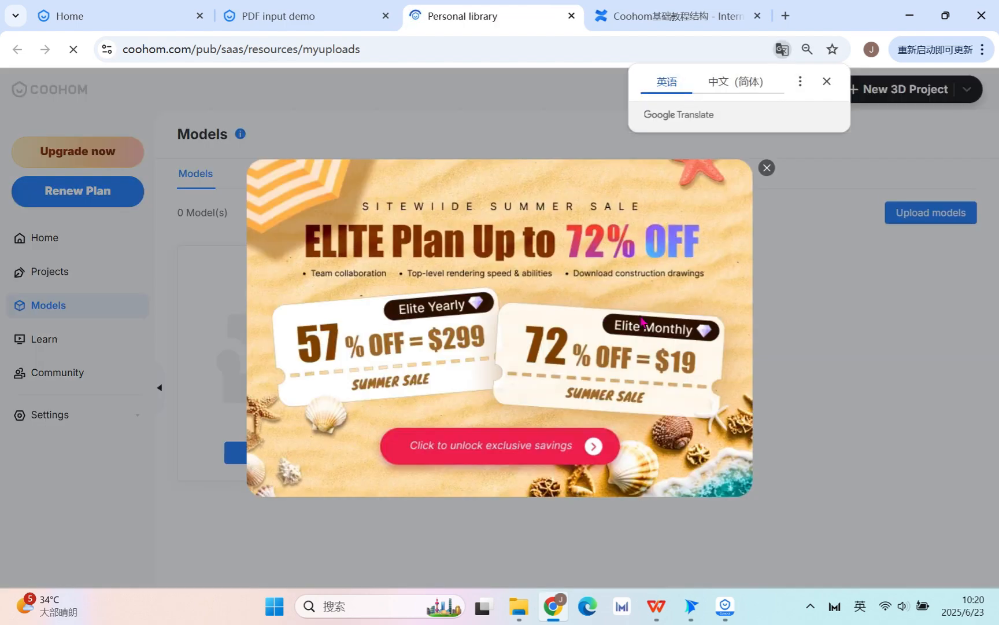
{"action": "left_click", "coordinate": [767, 168]}
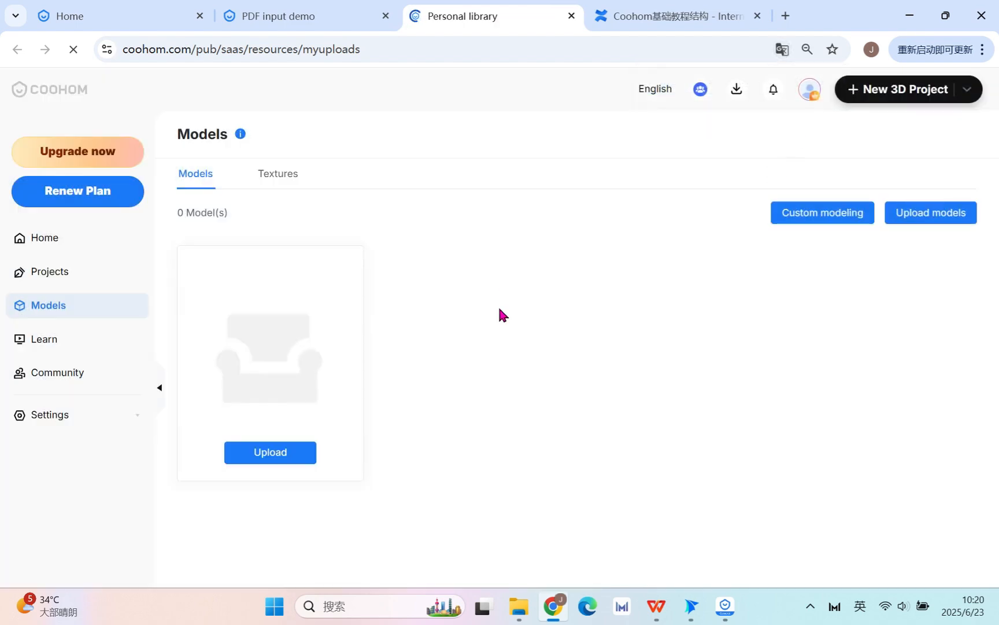
{"action": "left_click", "coordinate": [292, 460]}
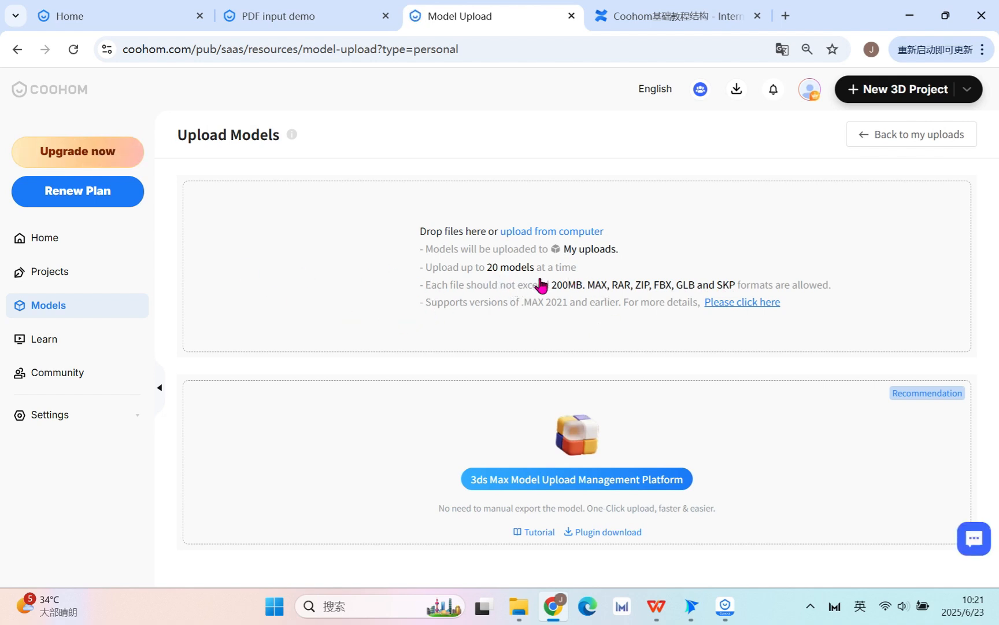
Step: View the 3ds Max Model Upload Management Platform briefly, and upload sofa test.rar from the desktop
{"action": "left_click", "coordinate": [504, 479]}
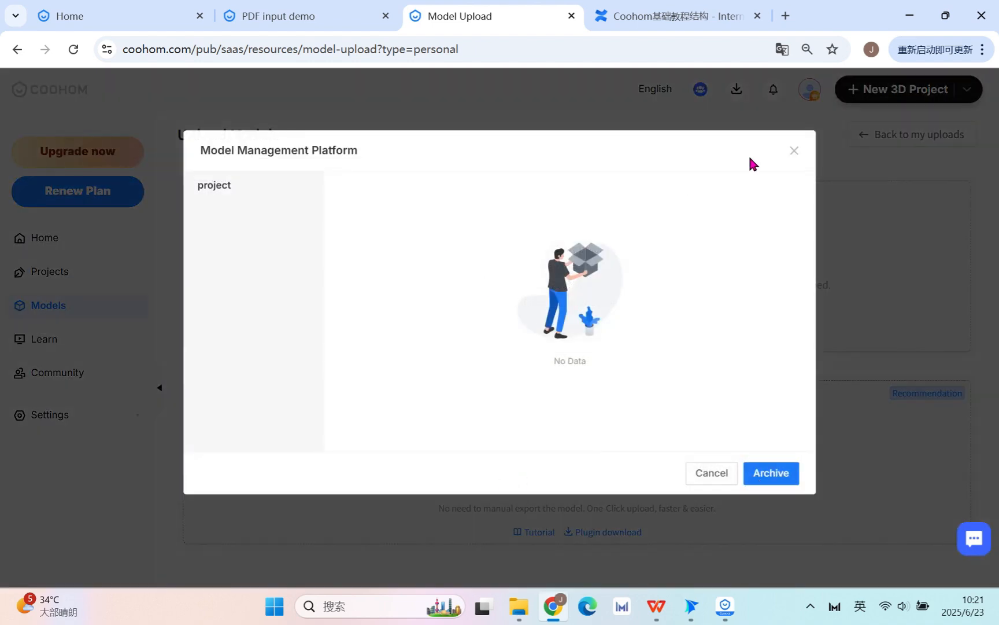
{"action": "left_click", "coordinate": [796, 152]}
{"action": "left_click", "coordinate": [445, 234]}
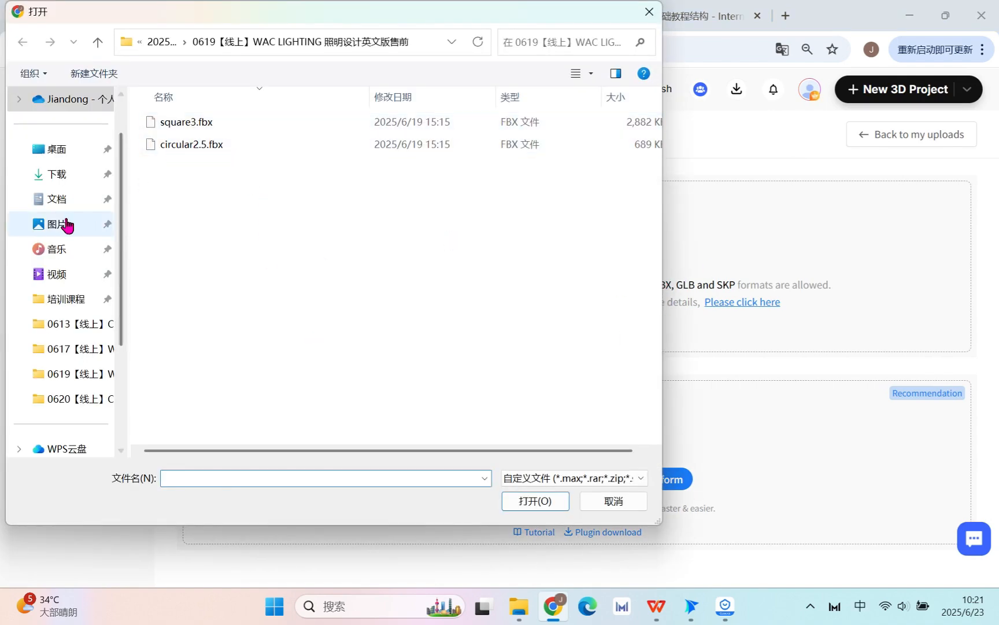
{"action": "left_click", "coordinate": [57, 152]}
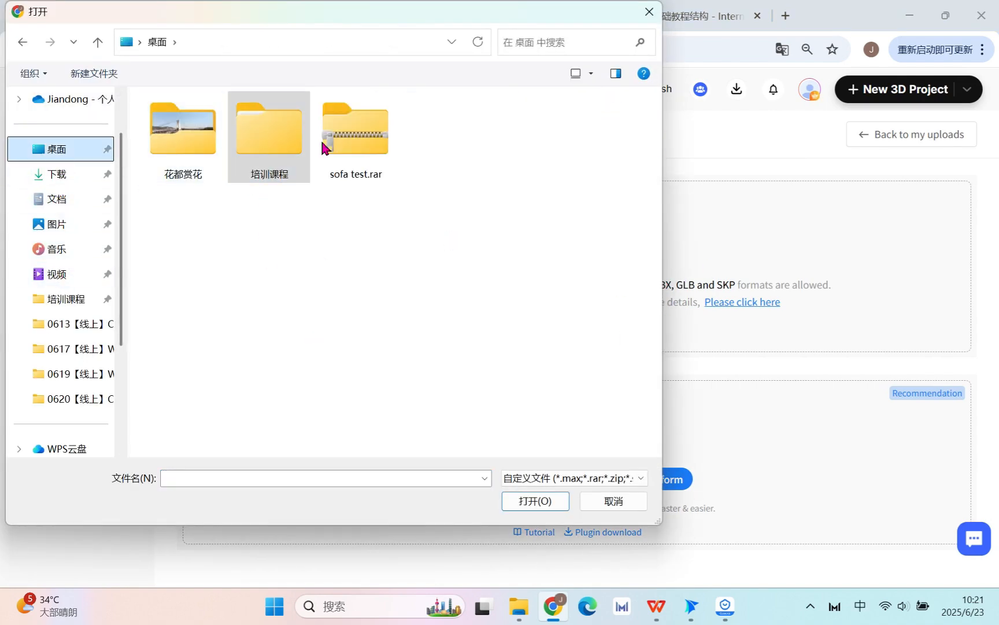
{"action": "left_click", "coordinate": [369, 141]}
{"action": "left_click", "coordinate": [562, 500]}
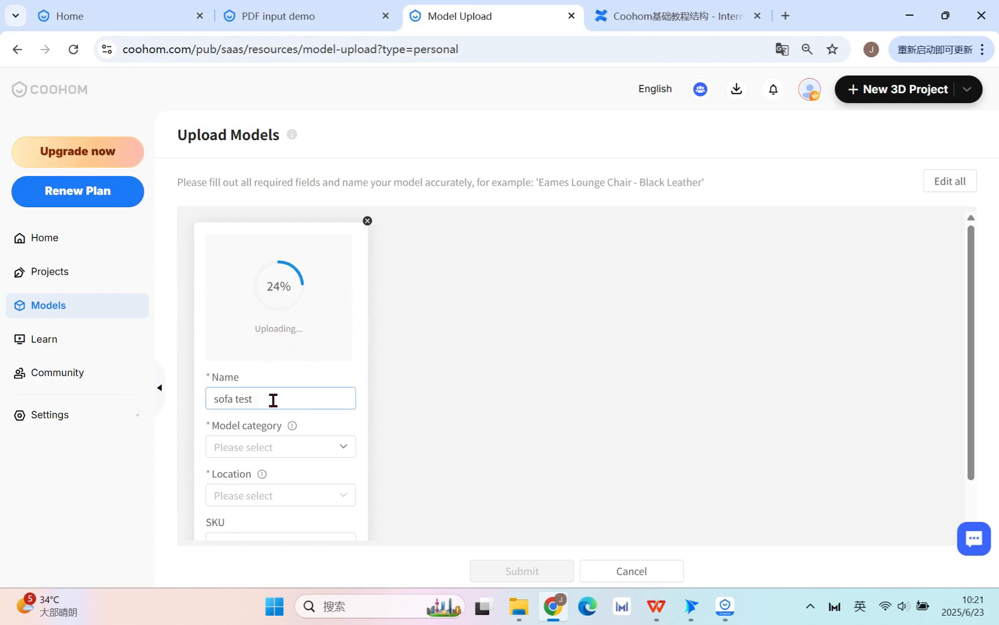
Step: Set the uploaded model's category to Furniture / Sofa / Sofa and its location to Floor Furniture, keeping the name
{"action": "triple_click", "coordinate": [293, 401]}
{"action": "double_click", "coordinate": [315, 399]}
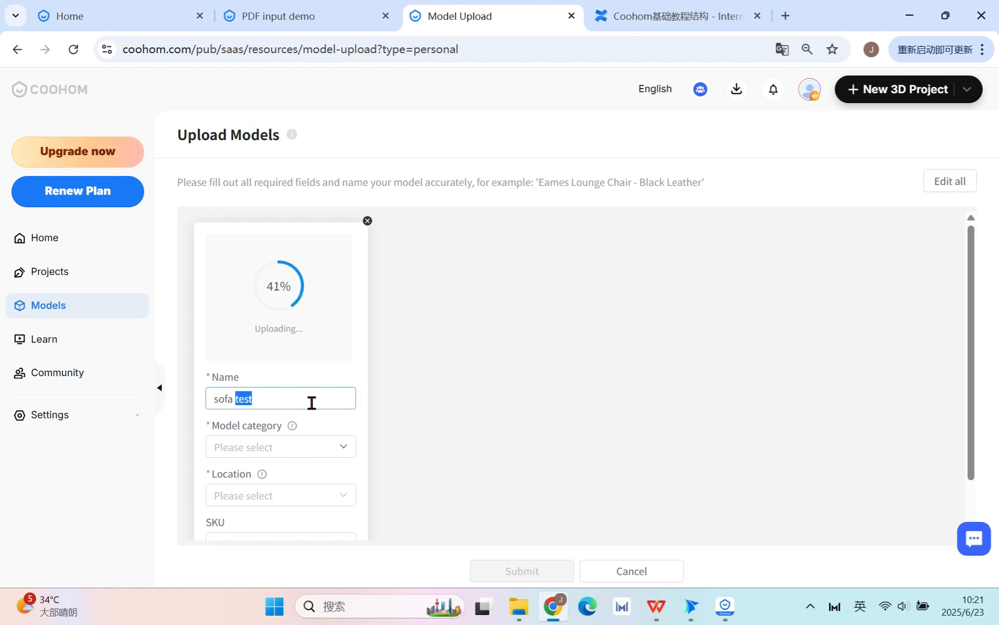
{"action": "triple_click", "coordinate": [308, 400]}
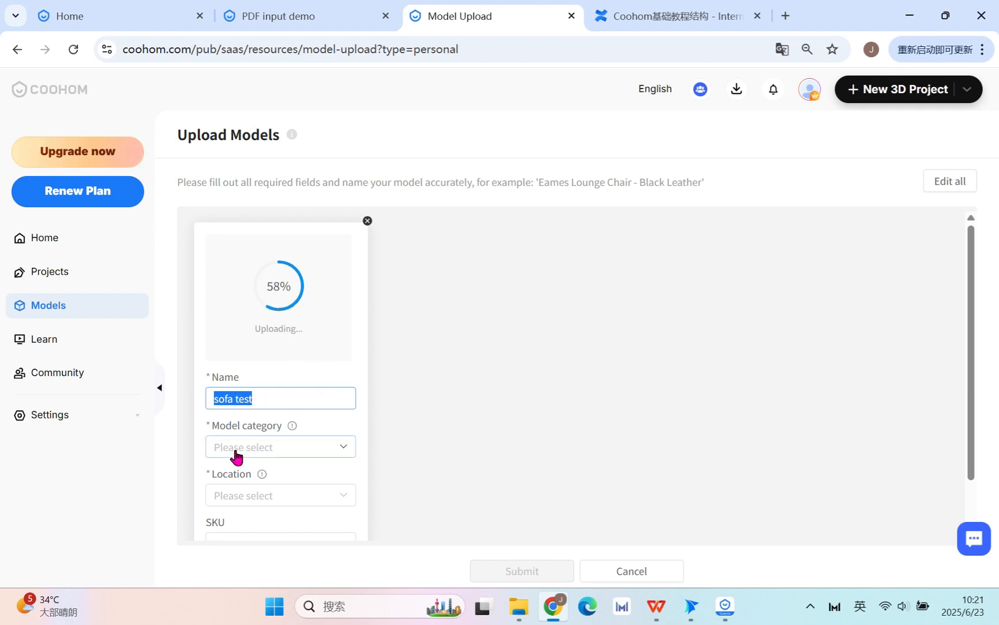
{"action": "left_click", "coordinate": [323, 446]}
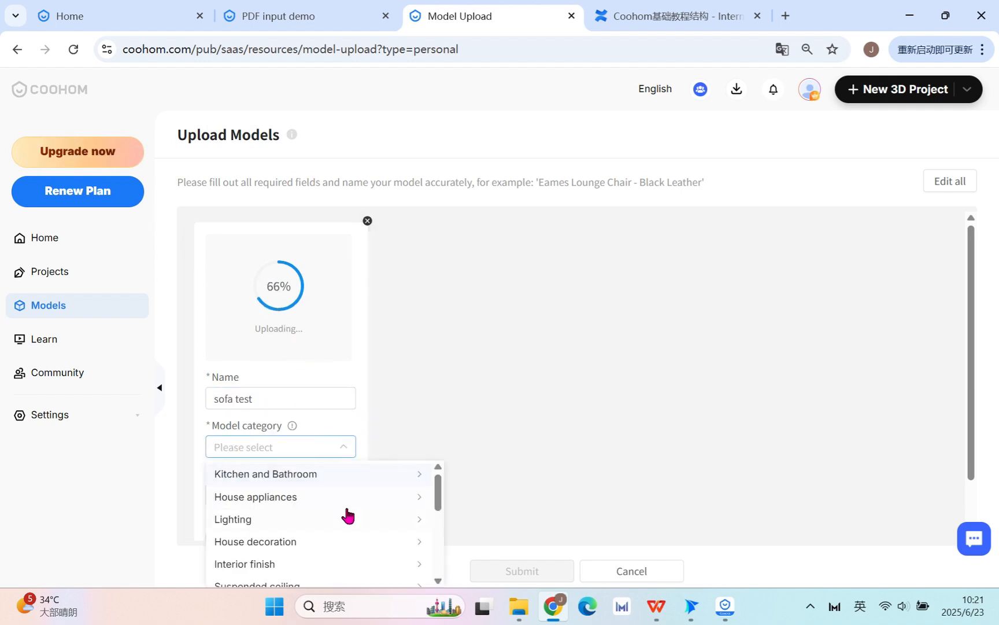
{"action": "scroll", "coordinate": [305, 544], "scroll_direction": "down", "scroll_amount": 1}
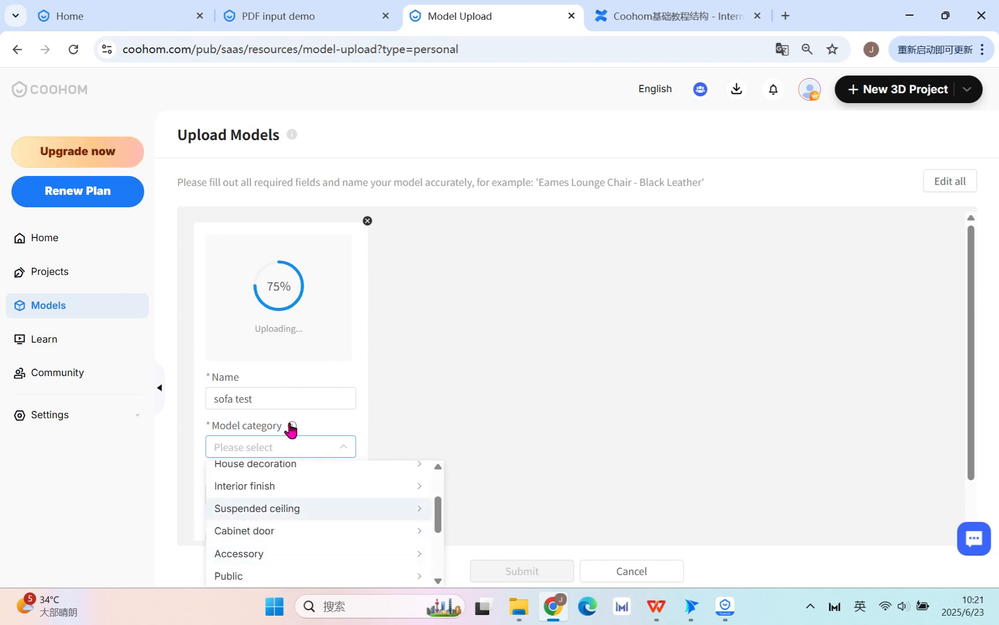
{"action": "scroll", "coordinate": [315, 517], "scroll_direction": "up", "scroll_amount": 1}
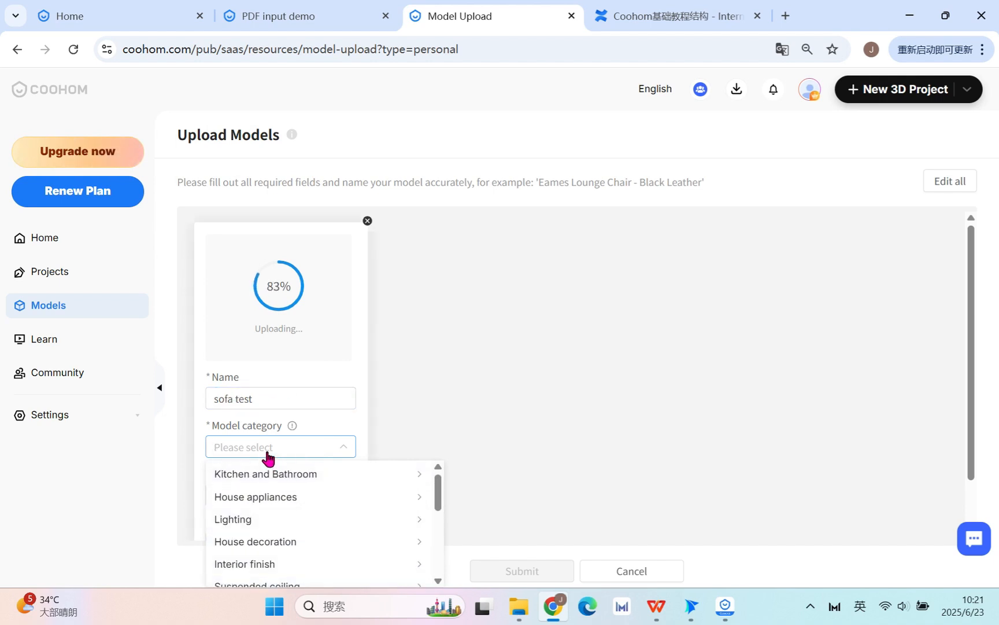
{"action": "type", "text": "sofa"}
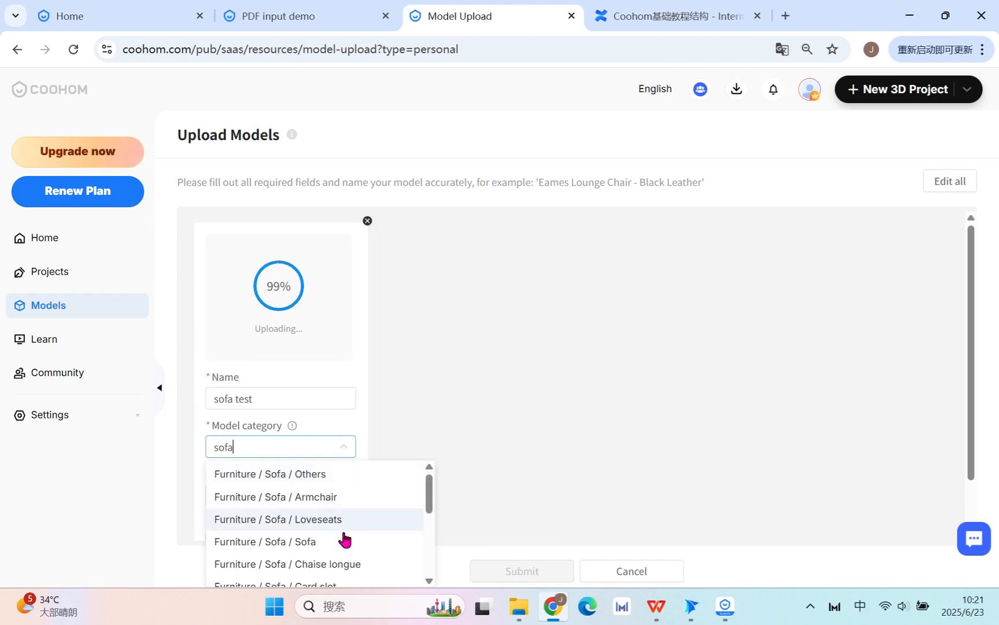
{"action": "left_click", "coordinate": [341, 542]}
{"action": "left_click", "coordinate": [270, 496]}
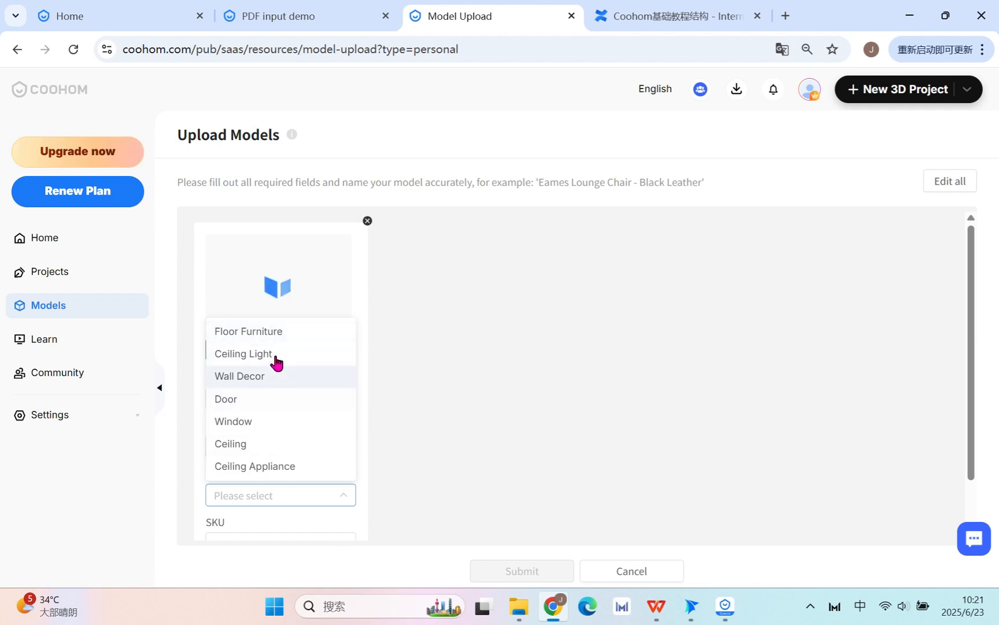
{"action": "left_click", "coordinate": [280, 334]}
{"action": "scroll", "coordinate": [405, 476], "scroll_direction": "down", "scroll_amount": 1}
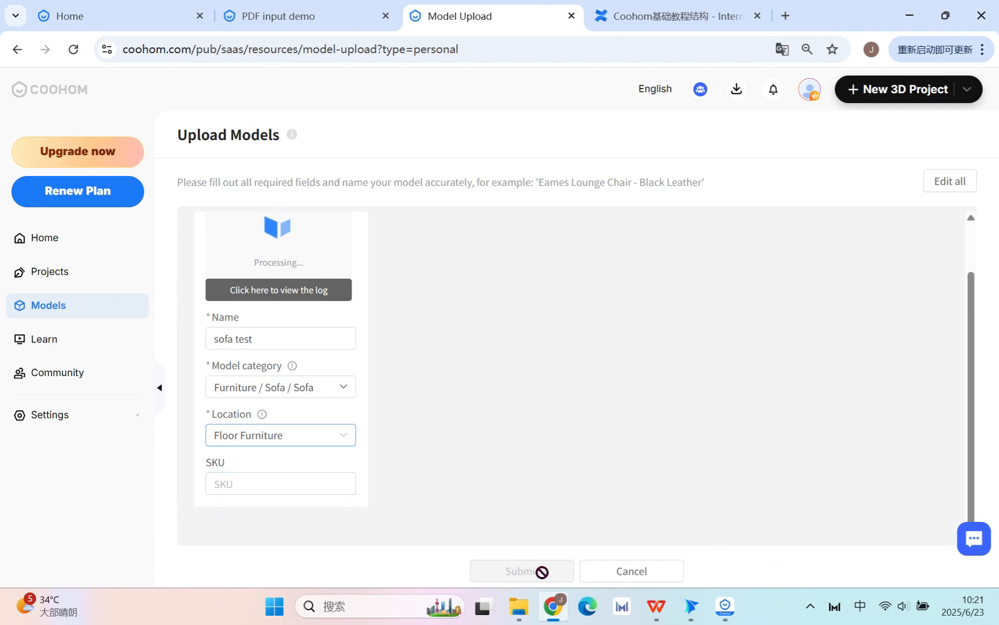
Step: Review the processed Sofa Test entry, submit it, and open the personal model library
{"action": "scroll", "coordinate": [246, 300], "scroll_direction": "up", "scroll_amount": 1}
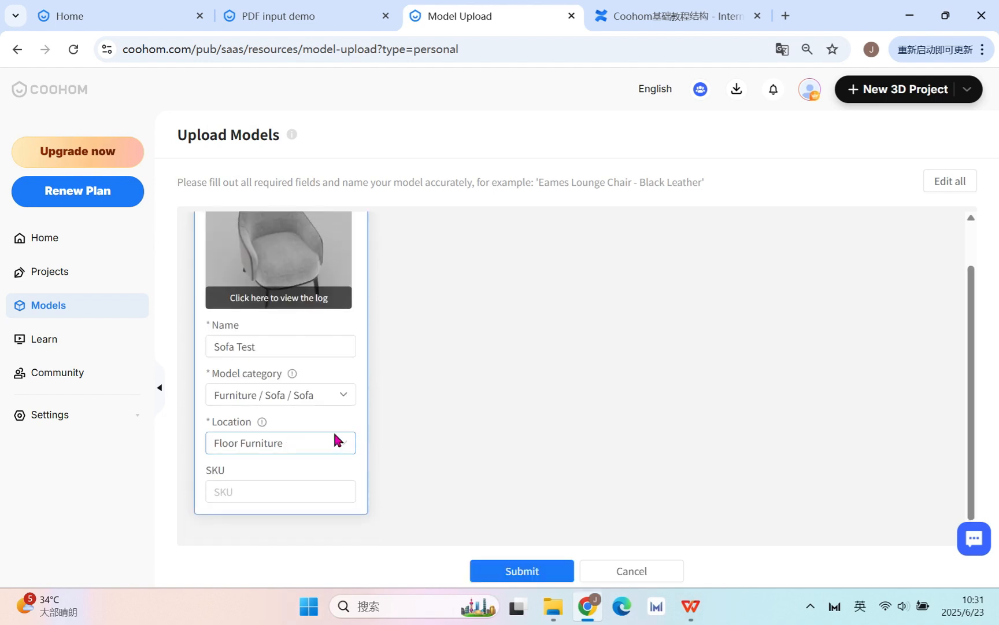
{"action": "scroll", "coordinate": [246, 253], "scroll_direction": "up", "scroll_amount": 1}
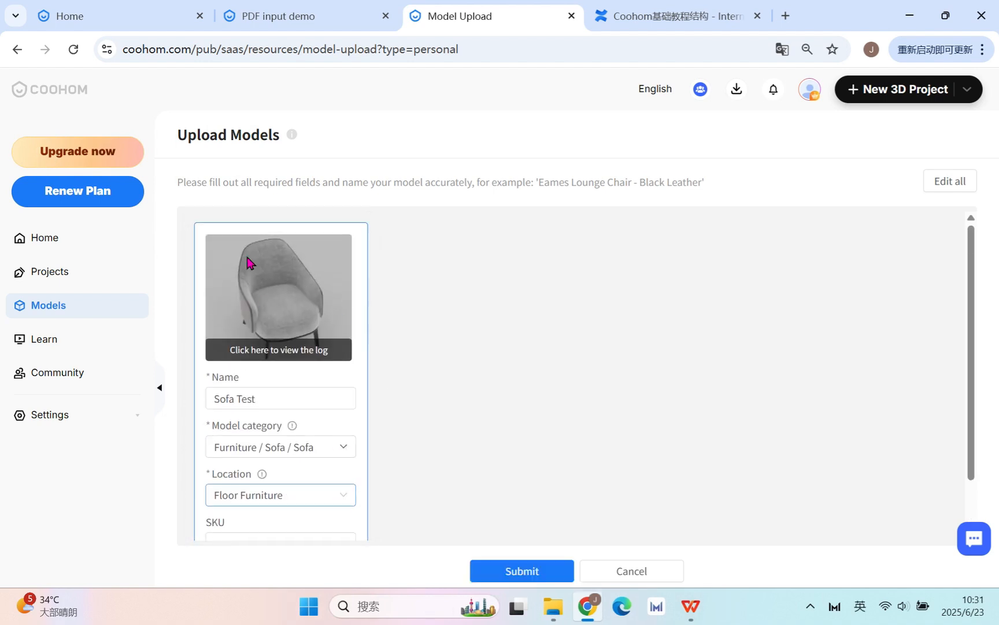
{"action": "scroll", "coordinate": [508, 410], "scroll_direction": "down", "scroll_amount": 1}
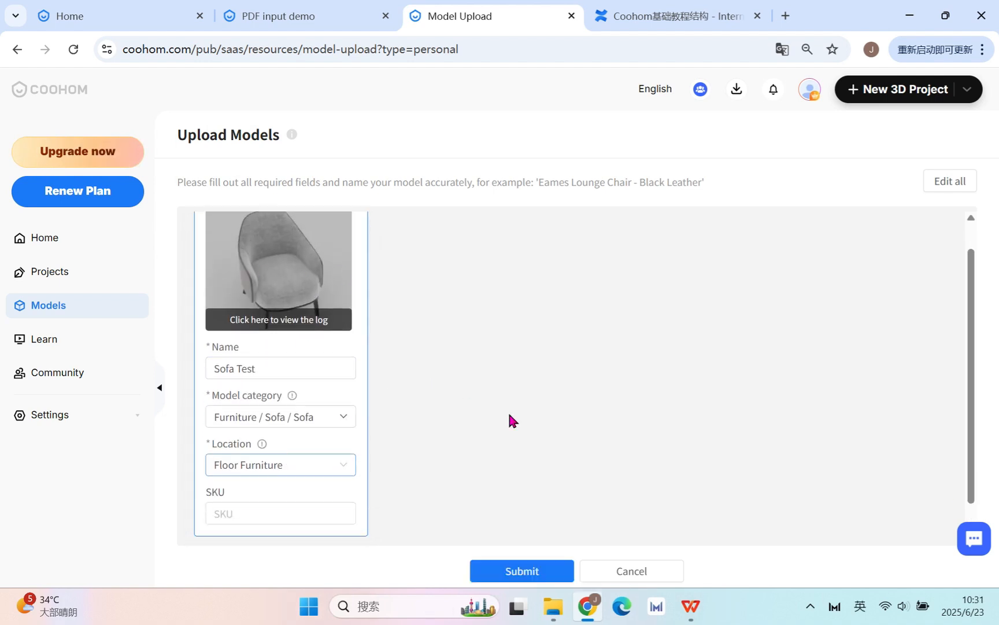
{"action": "left_click", "coordinate": [501, 573]}
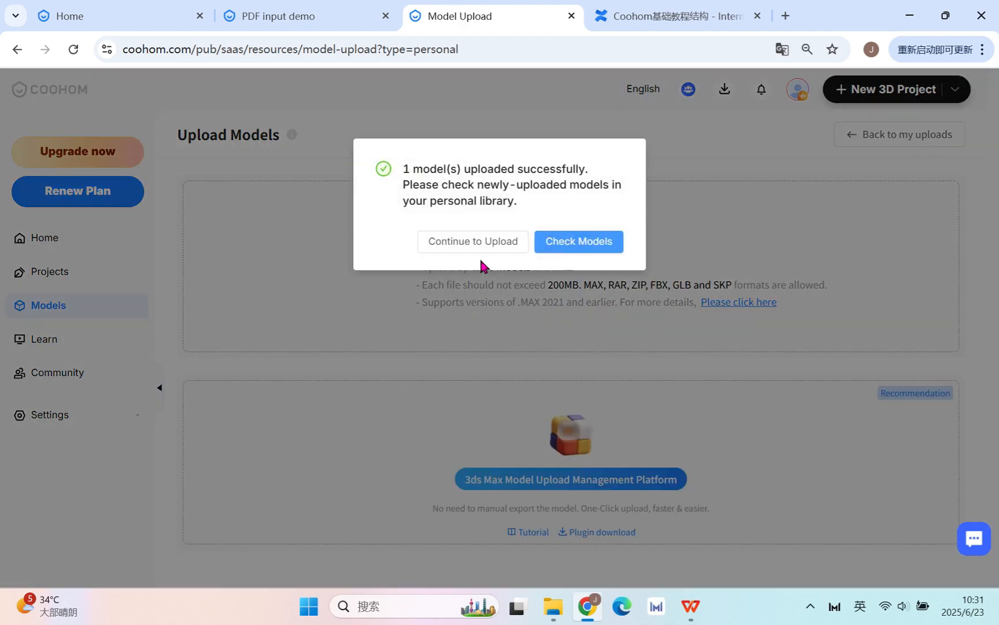
{"action": "left_click", "coordinate": [594, 245]}
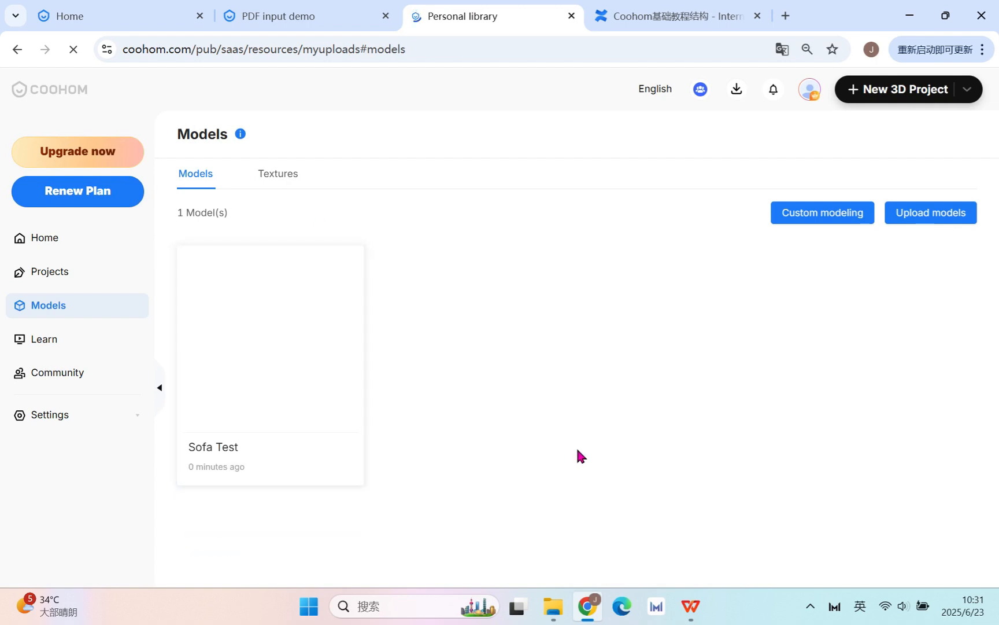
Step: View the editable information fields of the Sofa Test model and close them without changes
{"action": "mouse_move", "coordinate": [281, 246]}
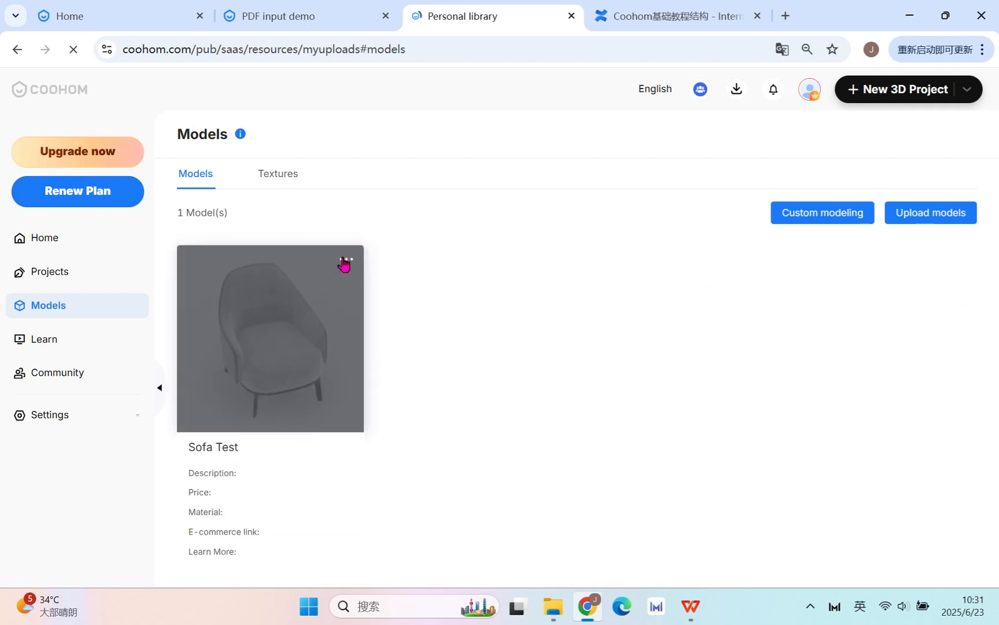
{"action": "mouse_move", "coordinate": [345, 261]}
{"action": "left_click", "coordinate": [325, 282]}
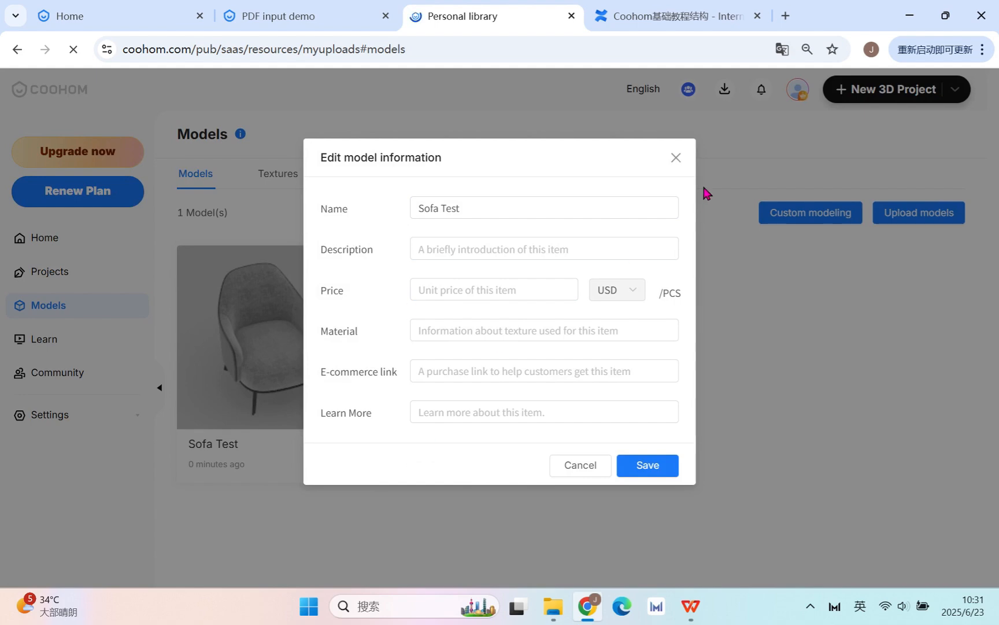
{"action": "left_click", "coordinate": [674, 157]}
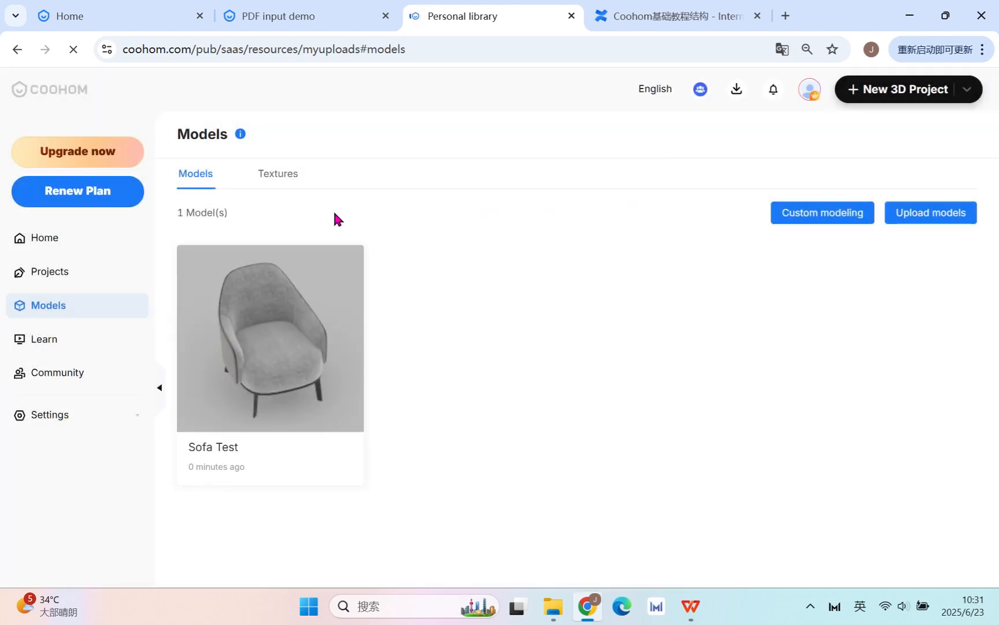